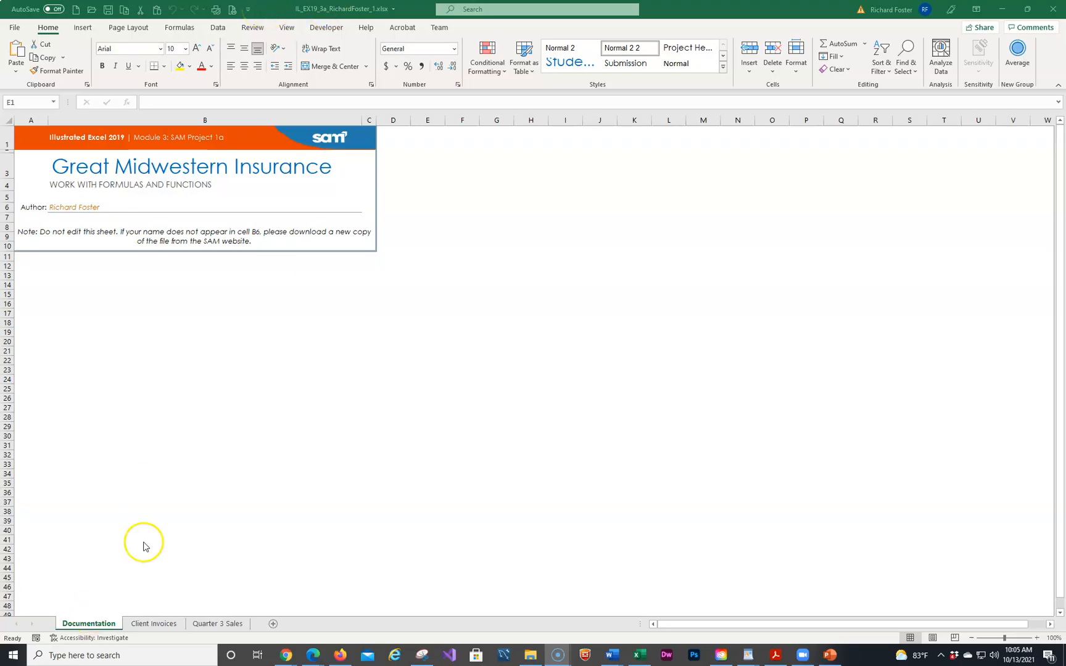
Save the workbook under the file name ending in _2 in the ProjectA folder, replacing the existing copy.
{"action": "left_click", "coordinate": [699, 11]}
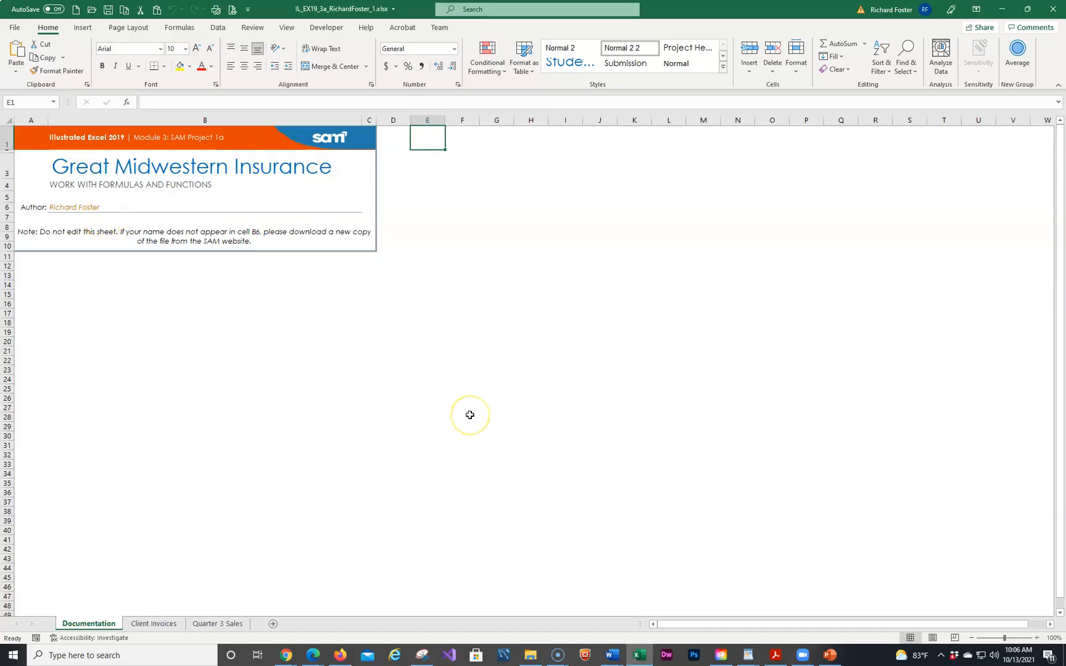
{"action": "key", "text": "F12"}
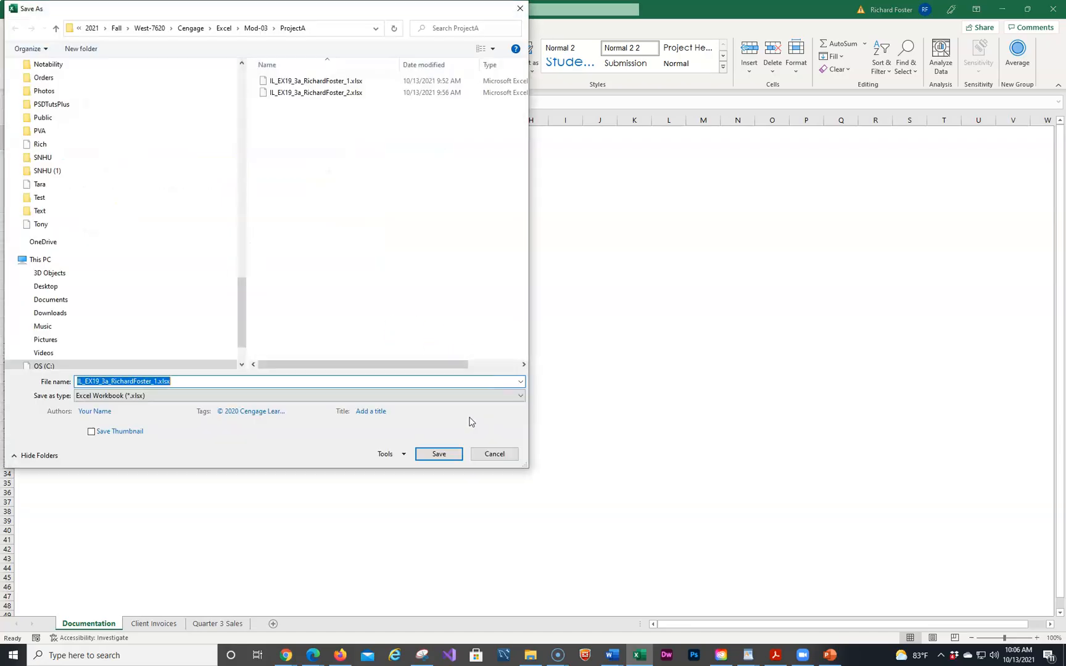
{"action": "left_click", "coordinate": [334, 93]}
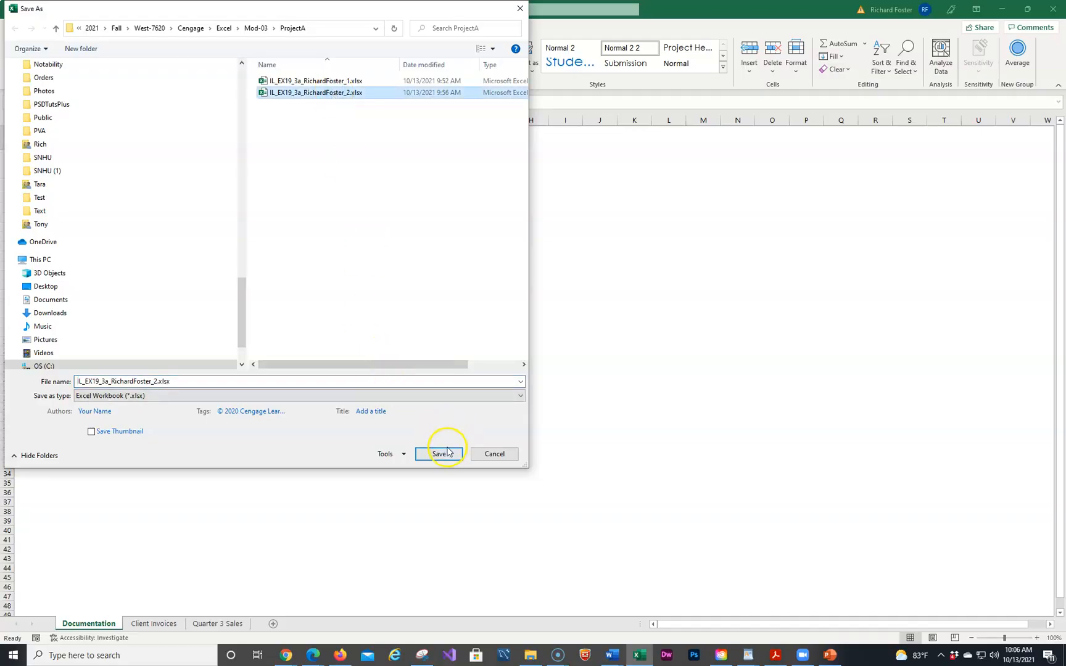
{"action": "left_click", "coordinate": [439, 454]}
{"action": "left_click", "coordinate": [558, 329]}
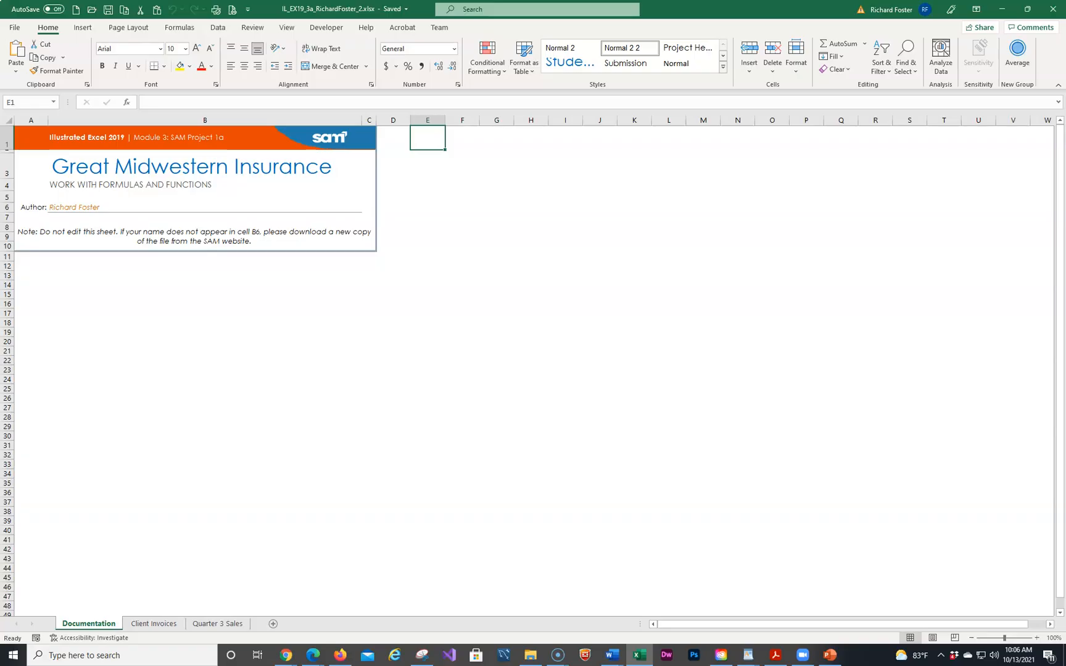
Switch to the Client Invoices sheet and look through the date and time functions available for cell B3.
{"action": "left_click", "coordinate": [154, 624]}
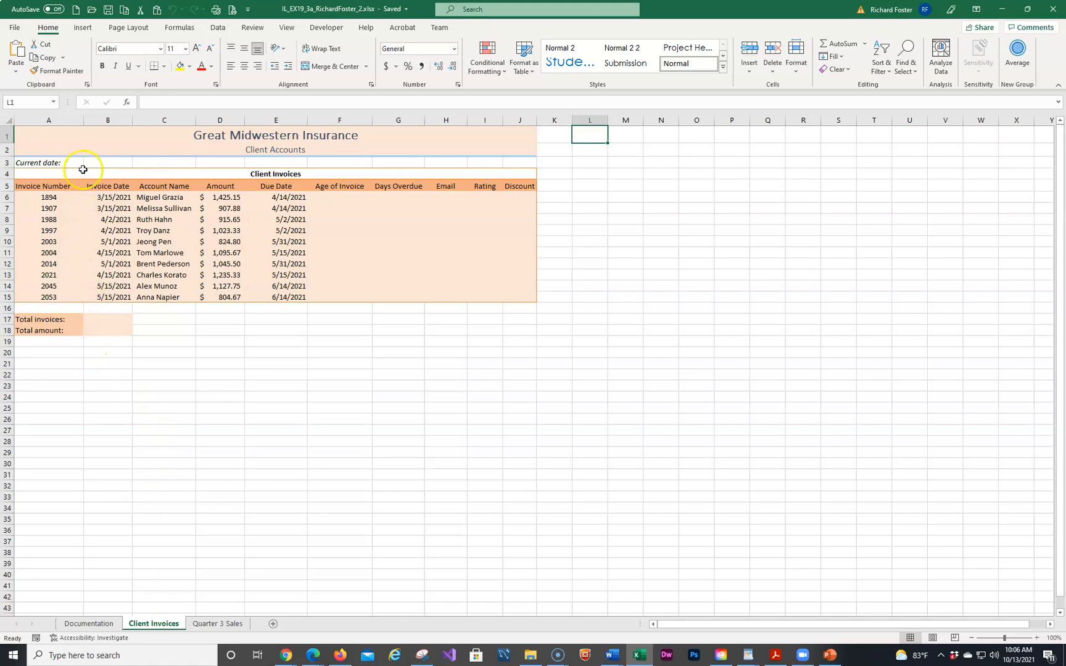
{"action": "left_click", "coordinate": [102, 162]}
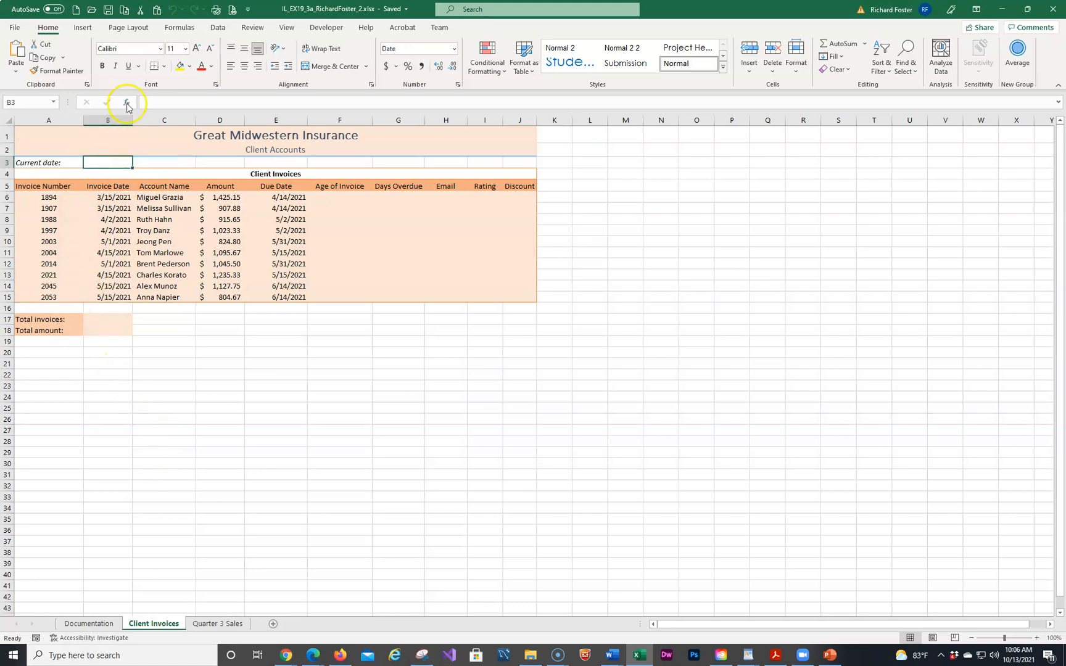
{"action": "left_click", "coordinate": [175, 27]}
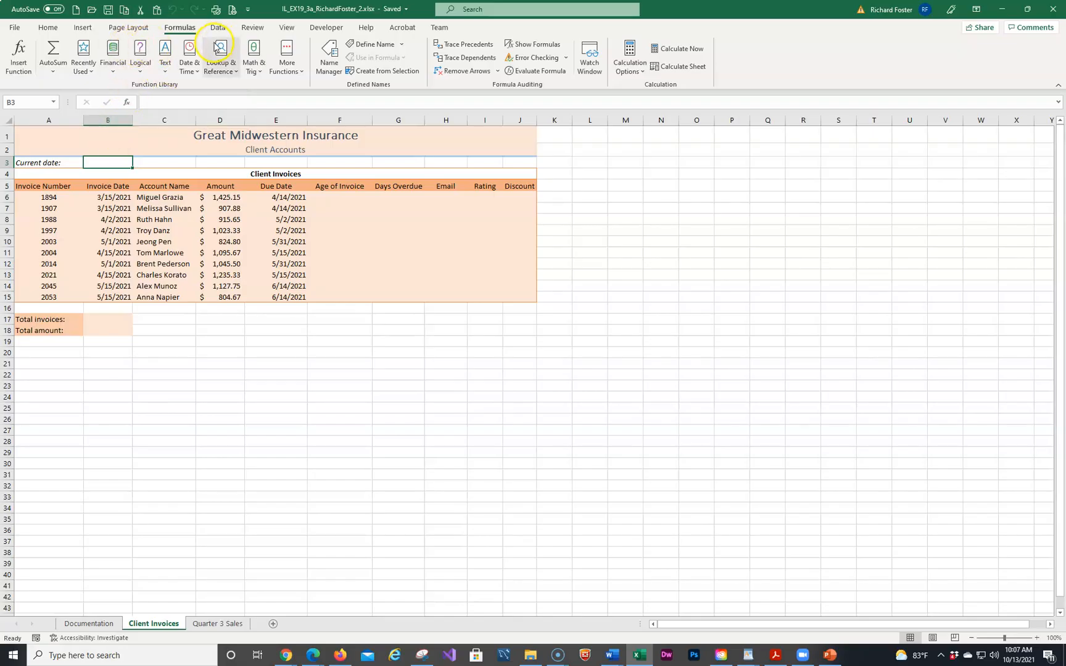
{"action": "left_click", "coordinate": [193, 54]}
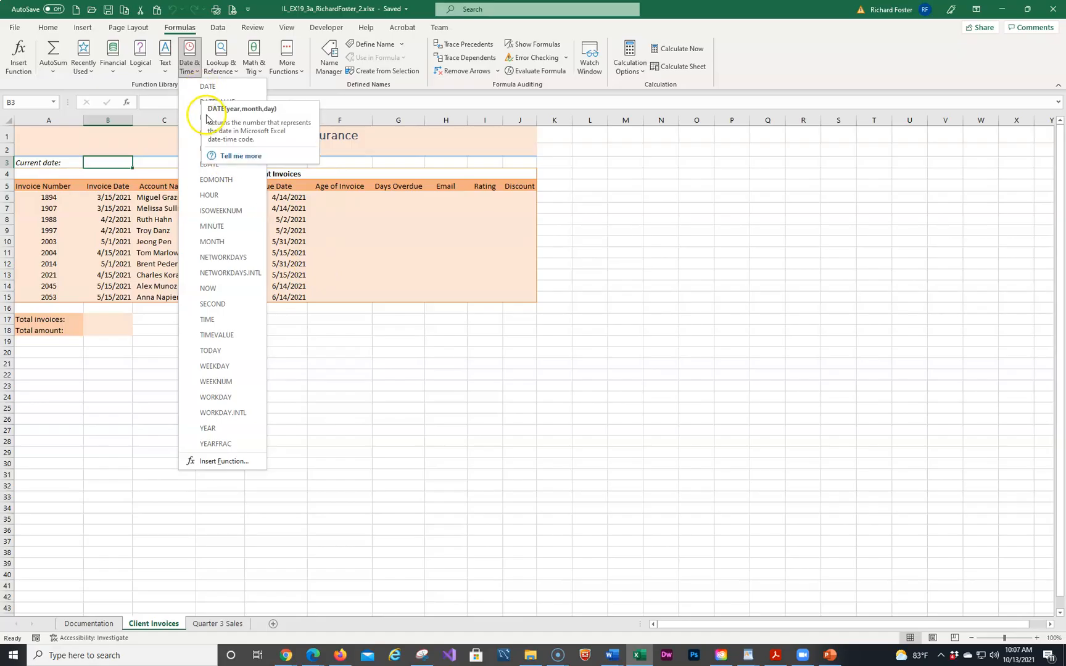
{"action": "left_click", "coordinate": [322, 418]}
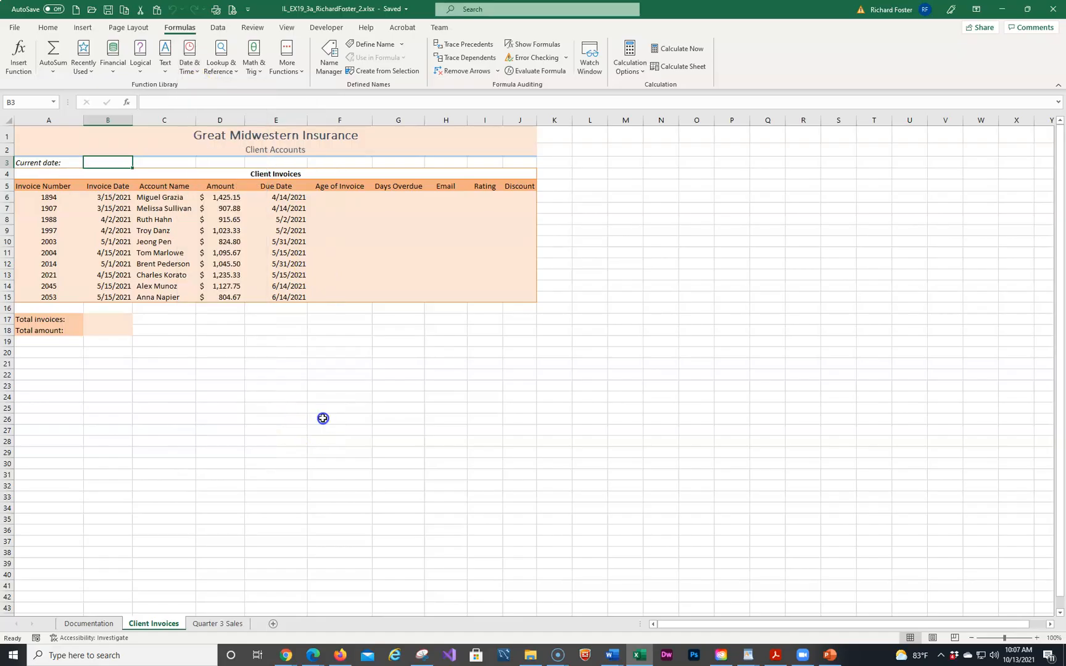
Enter the formula =DATE(2021,6,1) in cell B3 as the current date.
{"action": "left_click", "coordinate": [109, 163]}
{"action": "type", "text": "="}
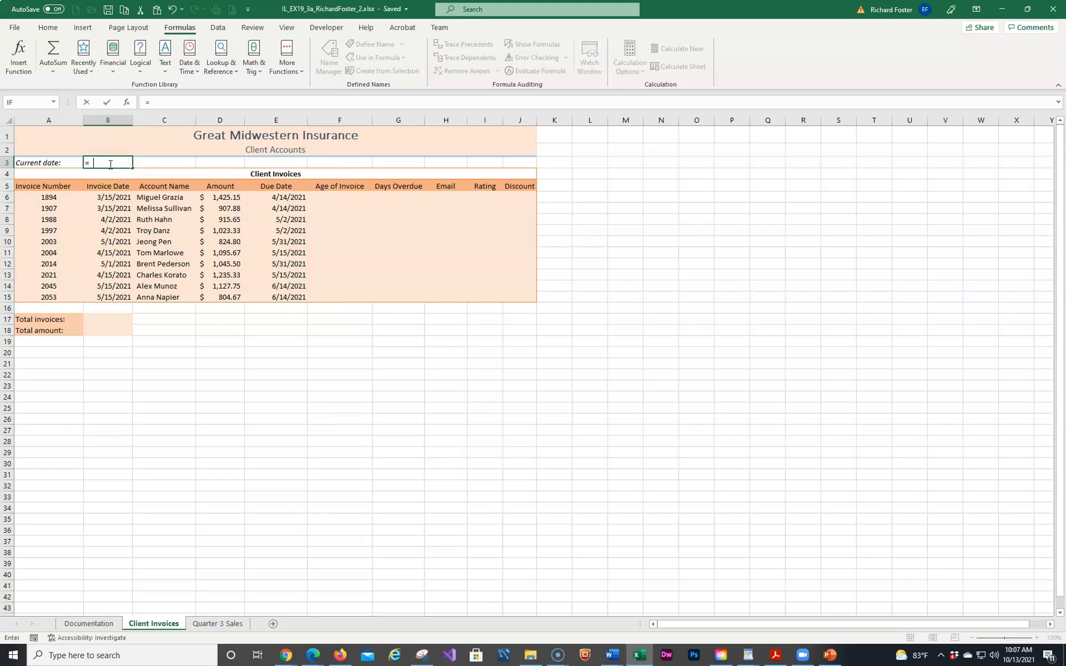
{"action": "type", "text": "date"}
{"action": "left_click", "coordinate": [109, 175]}
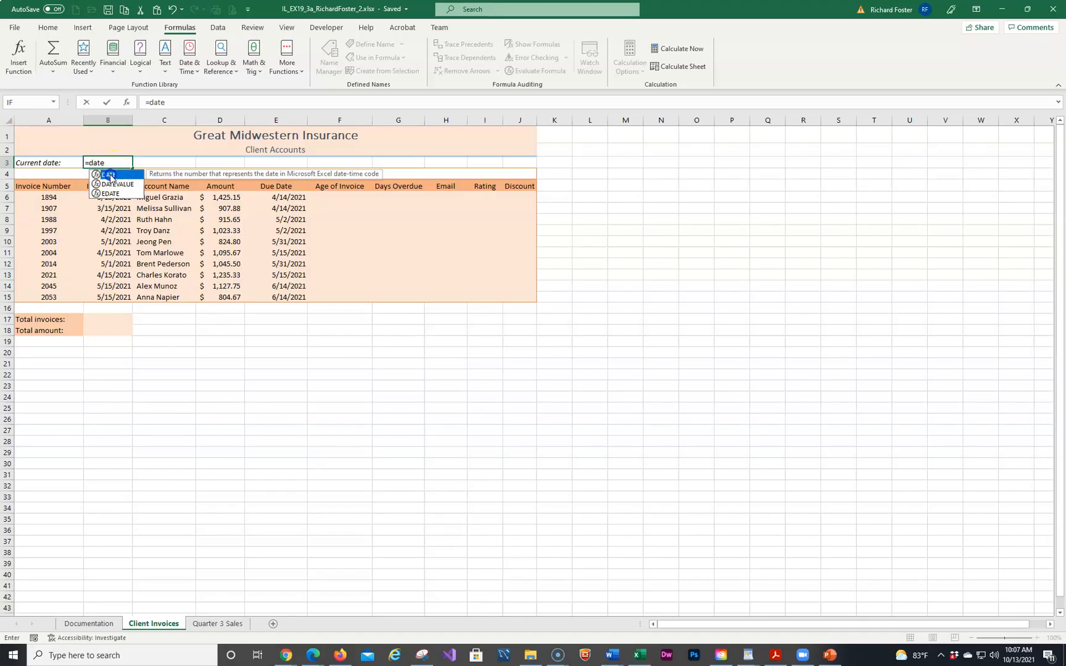
{"action": "double_click", "coordinate": [110, 175]}
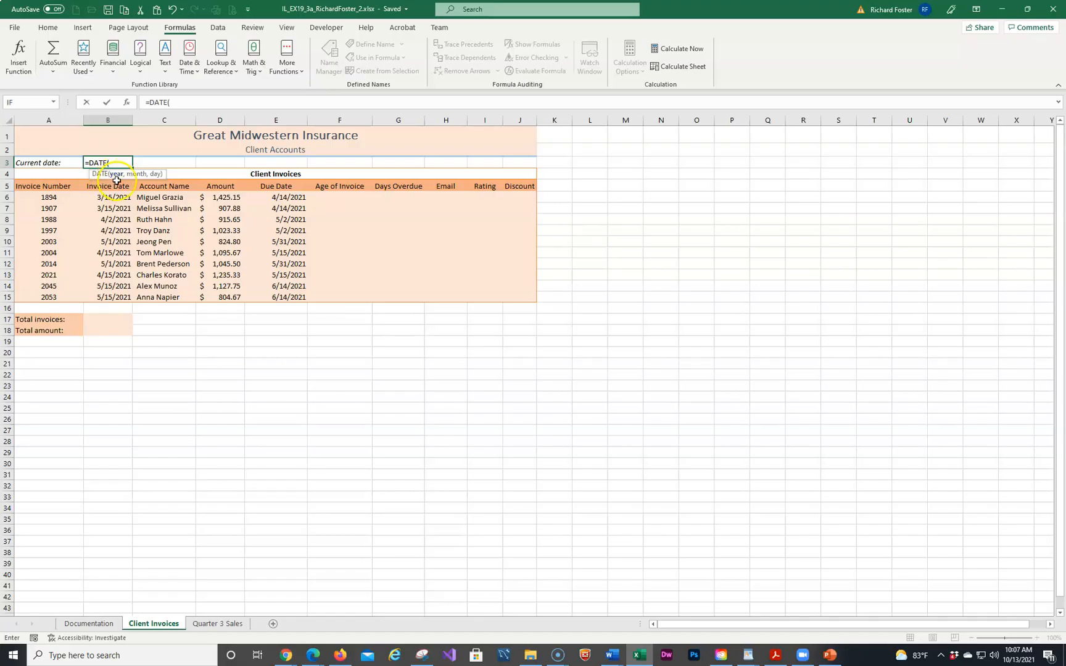
{"action": "left_click", "coordinate": [189, 102]}
{"action": "type", "text": "2021,6,"}
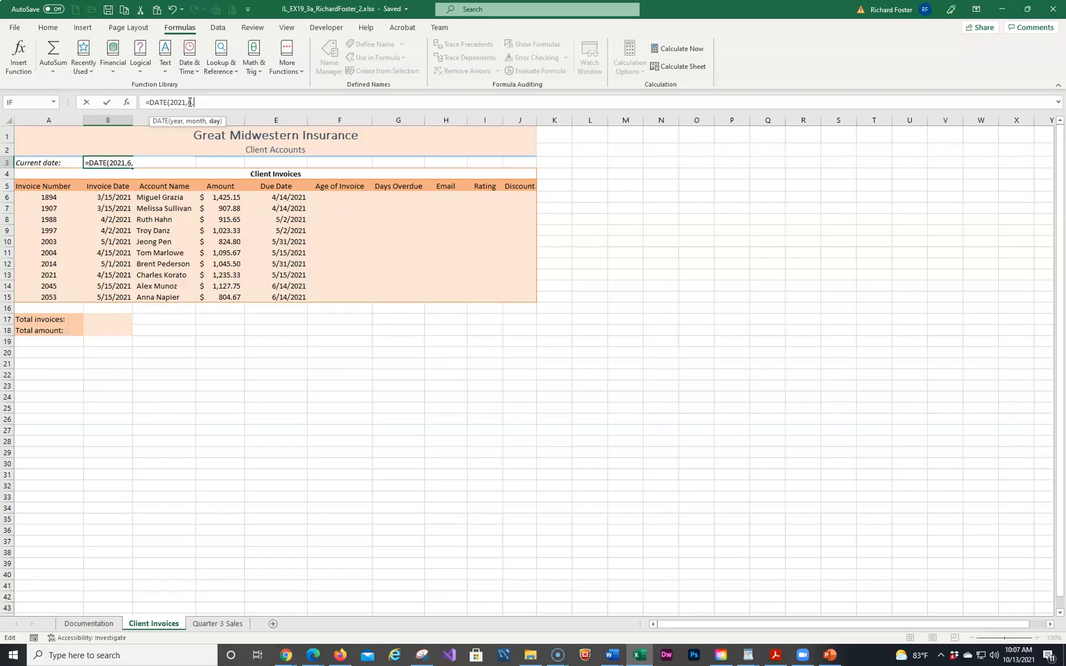
{"action": "type", "text": "1)"}
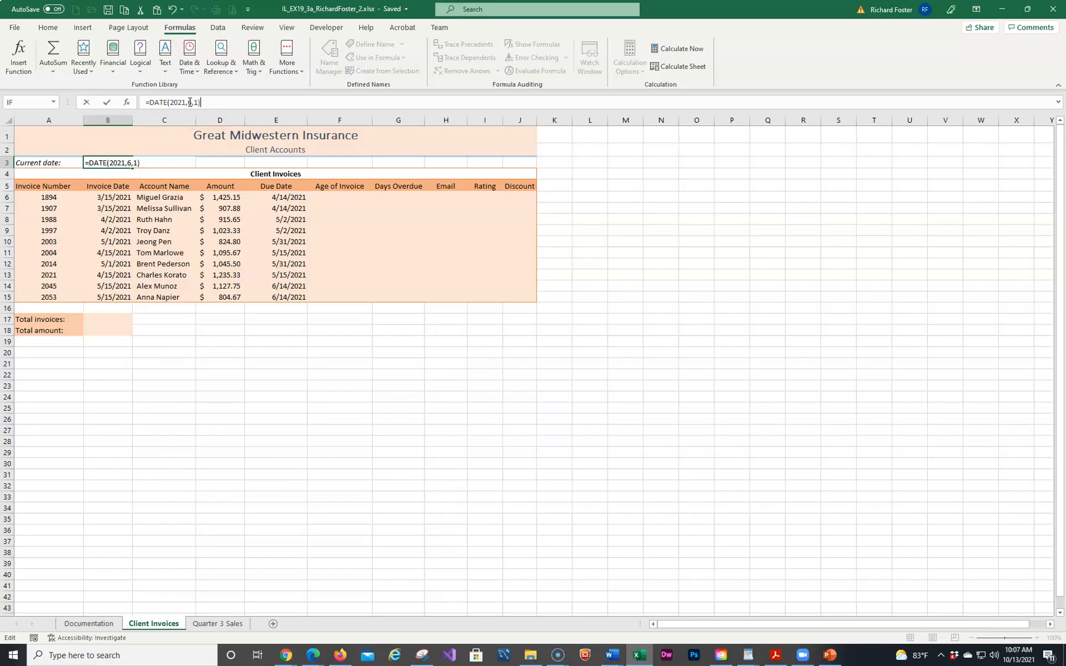
{"action": "key", "text": "Return"}
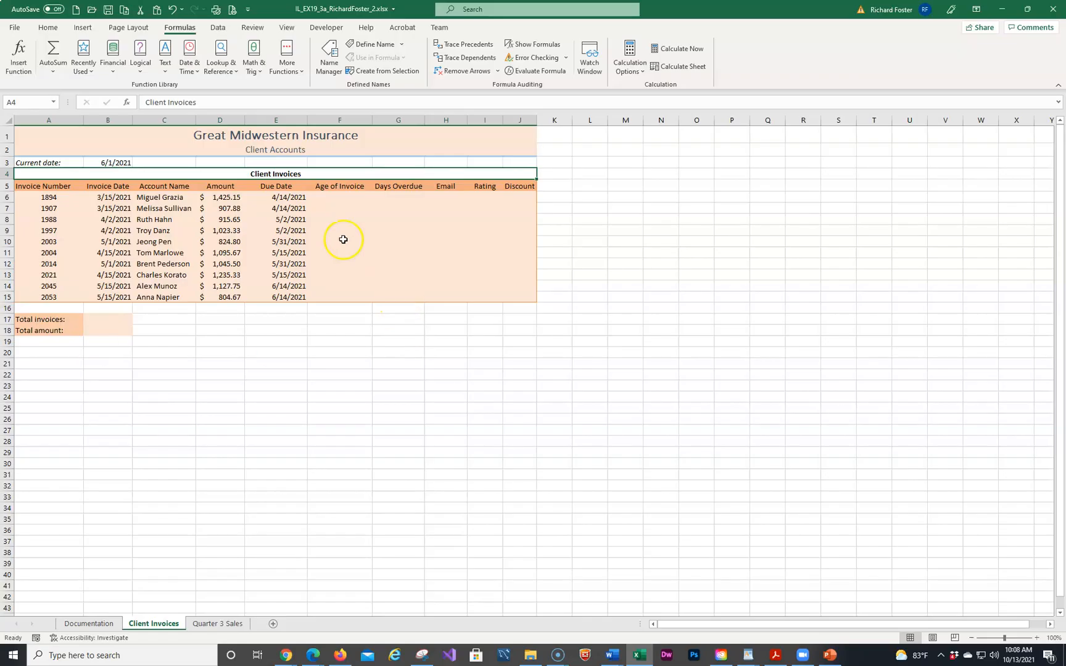
Calculate the first invoice's age in cell F6 with =$B$3-B6, using an absolute reference to the current date.
{"action": "left_click", "coordinate": [331, 198]}
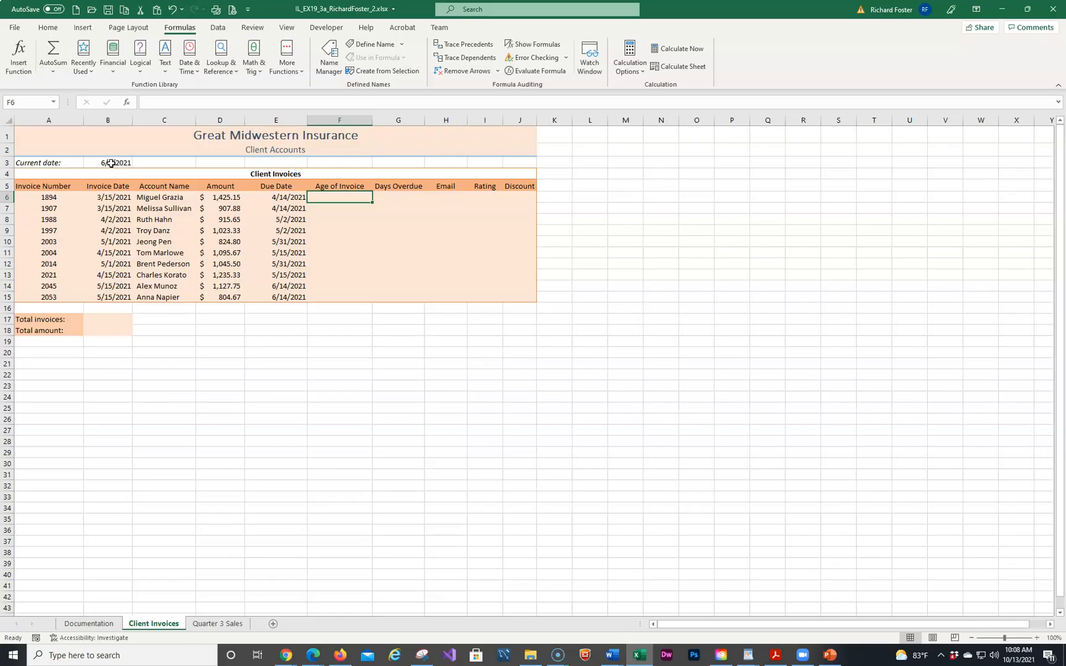
{"action": "type", "text": "="}
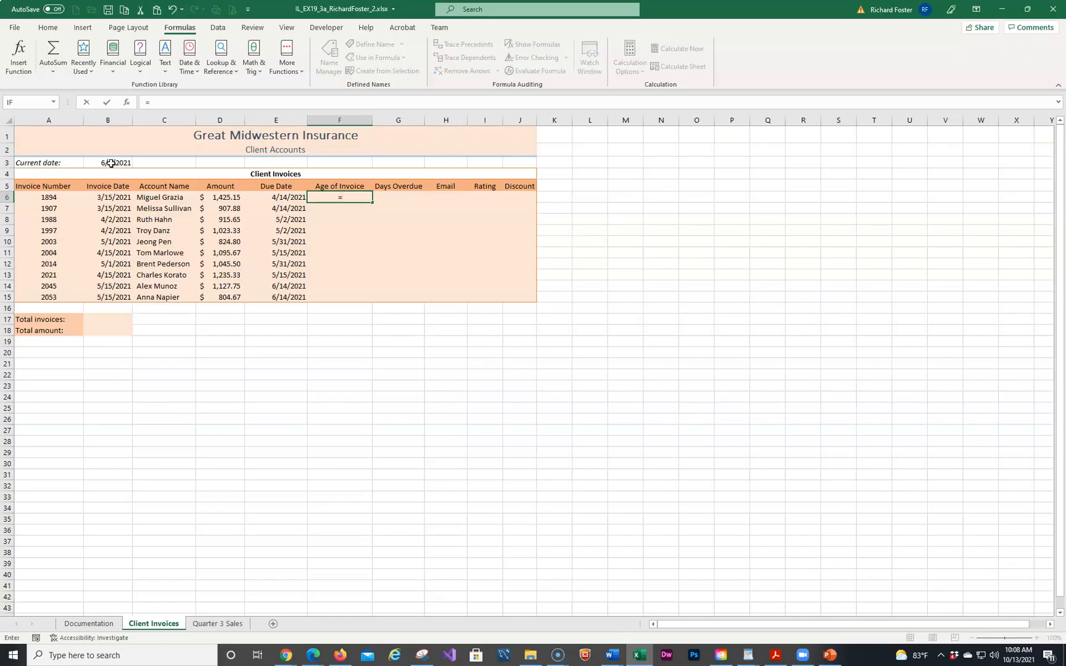
{"action": "left_click", "coordinate": [114, 163]}
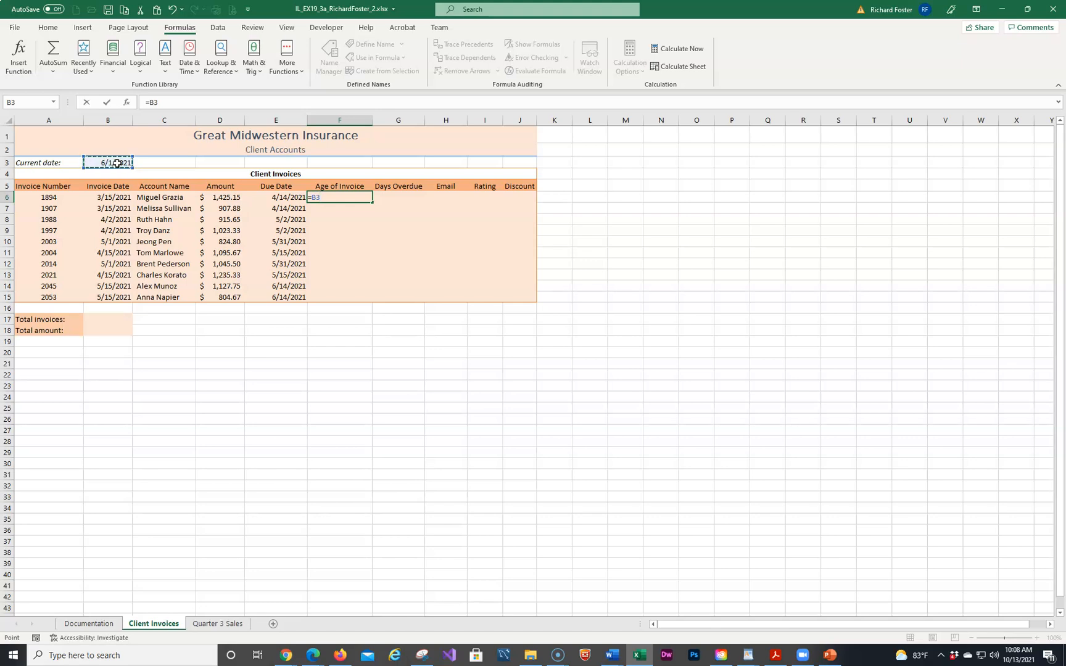
{"action": "key", "text": "F4"}
{"action": "type", "text": "-"}
{"action": "left_click", "coordinate": [111, 198]}
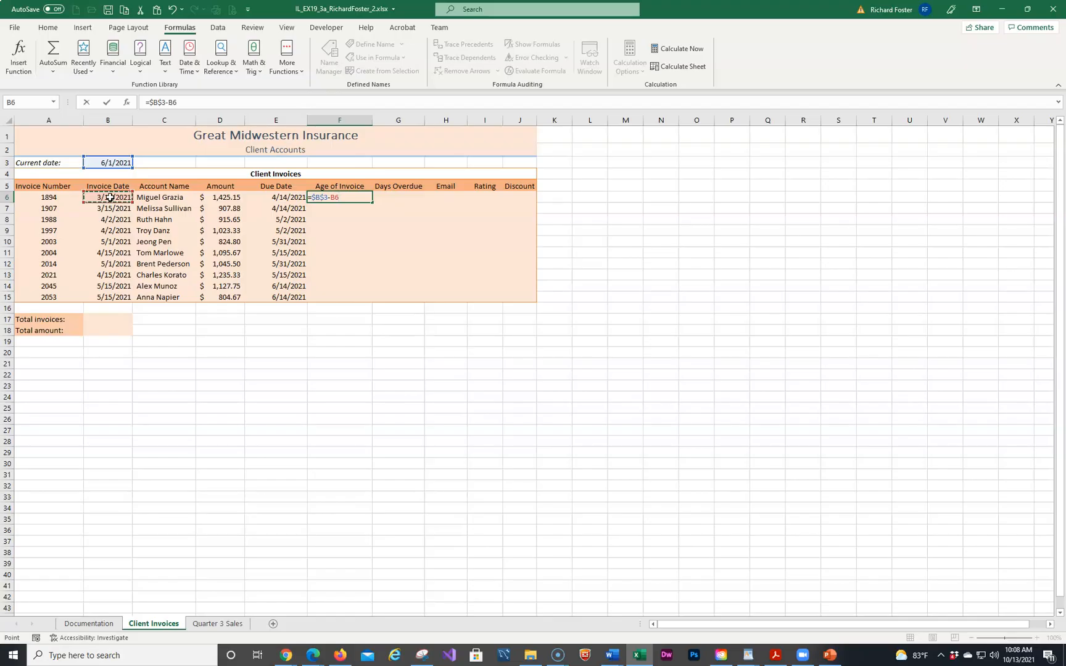
{"action": "key", "text": "Return"}
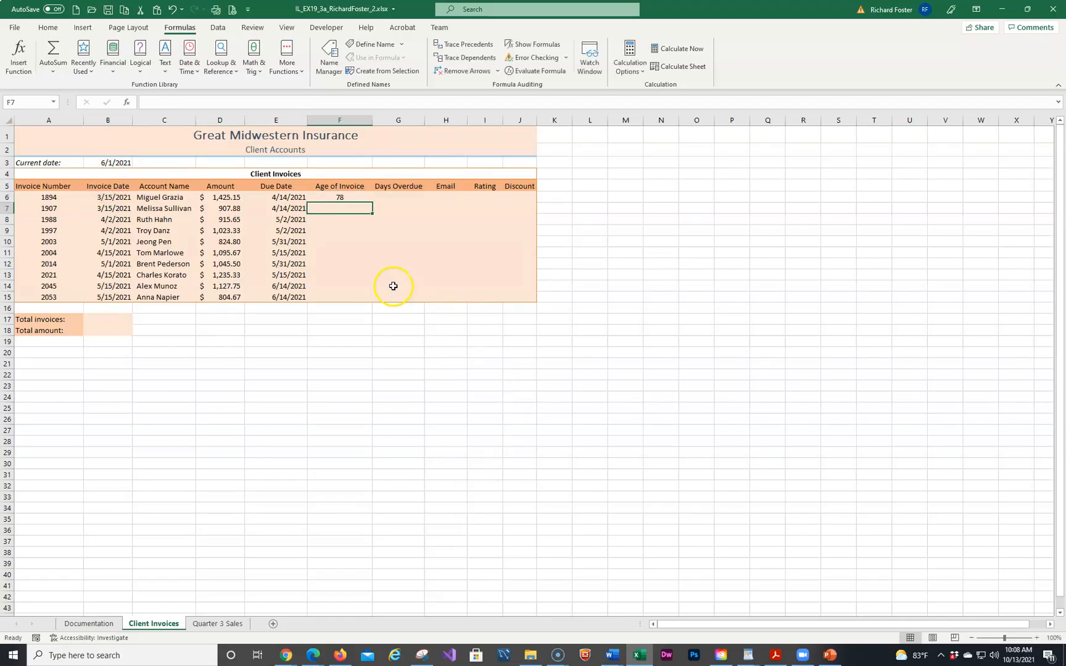
Fill the Age of Invoice formula from F6 down through F15 without formatting.
{"action": "left_click", "coordinate": [352, 197]}
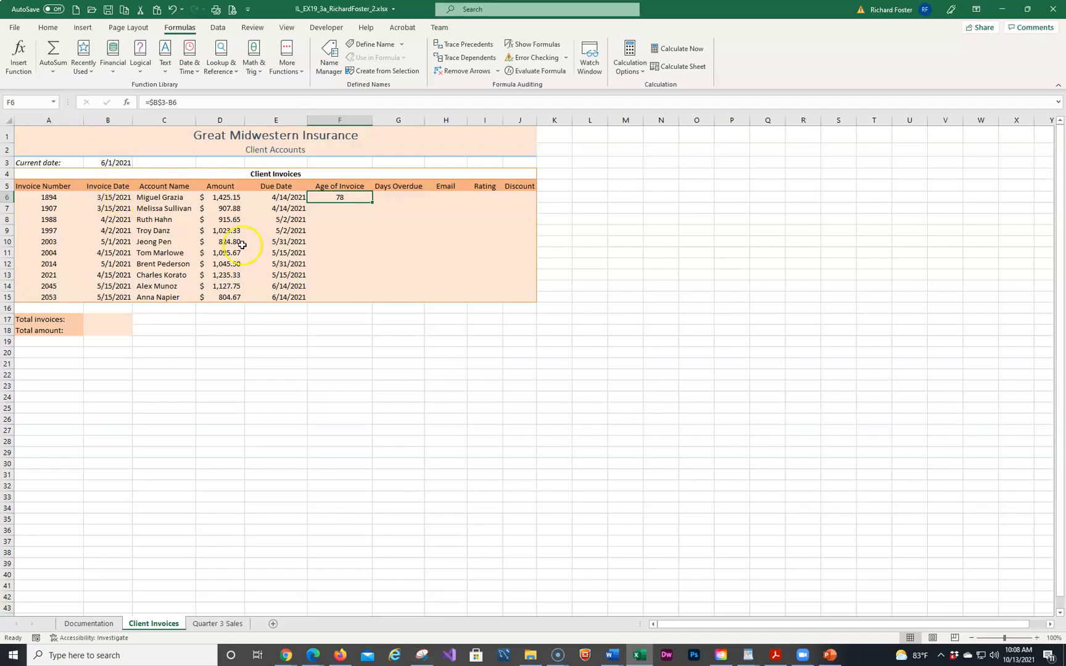
{"action": "left_click_drag", "start_coordinate": [374, 203], "coordinate": [373, 301]}
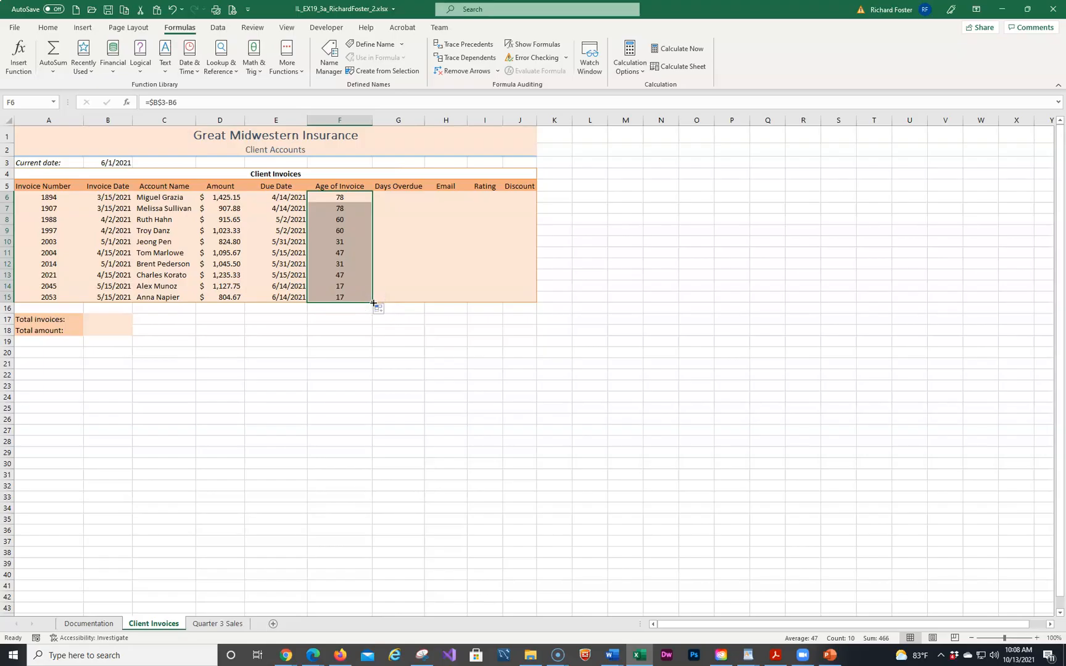
{"action": "left_click", "coordinate": [390, 312]}
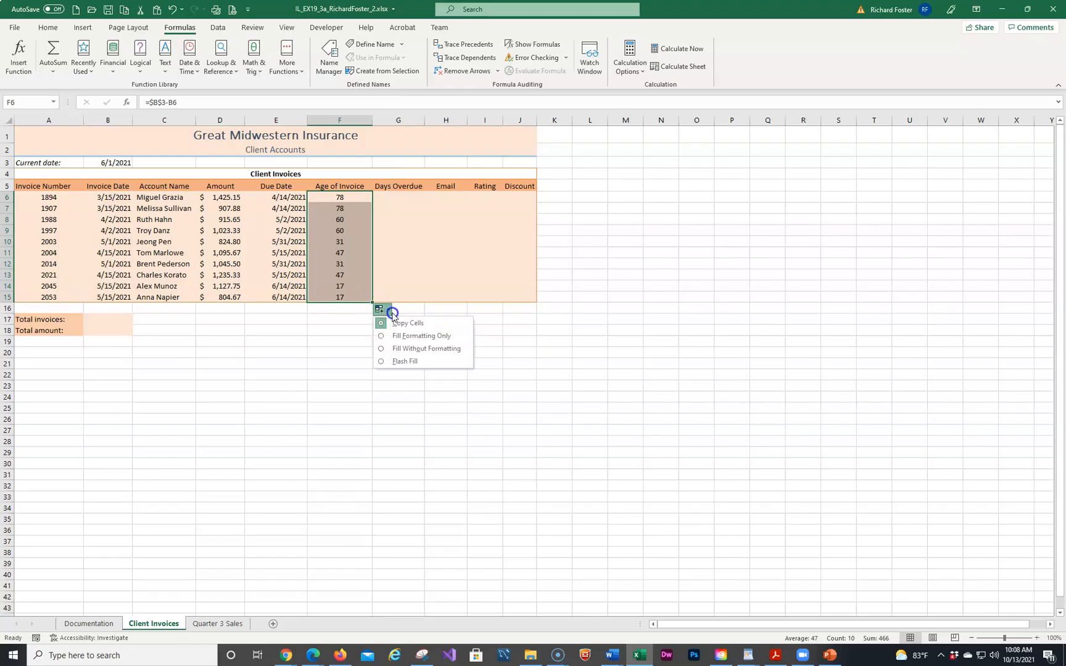
{"action": "left_click", "coordinate": [405, 349]}
{"action": "left_click", "coordinate": [443, 352]}
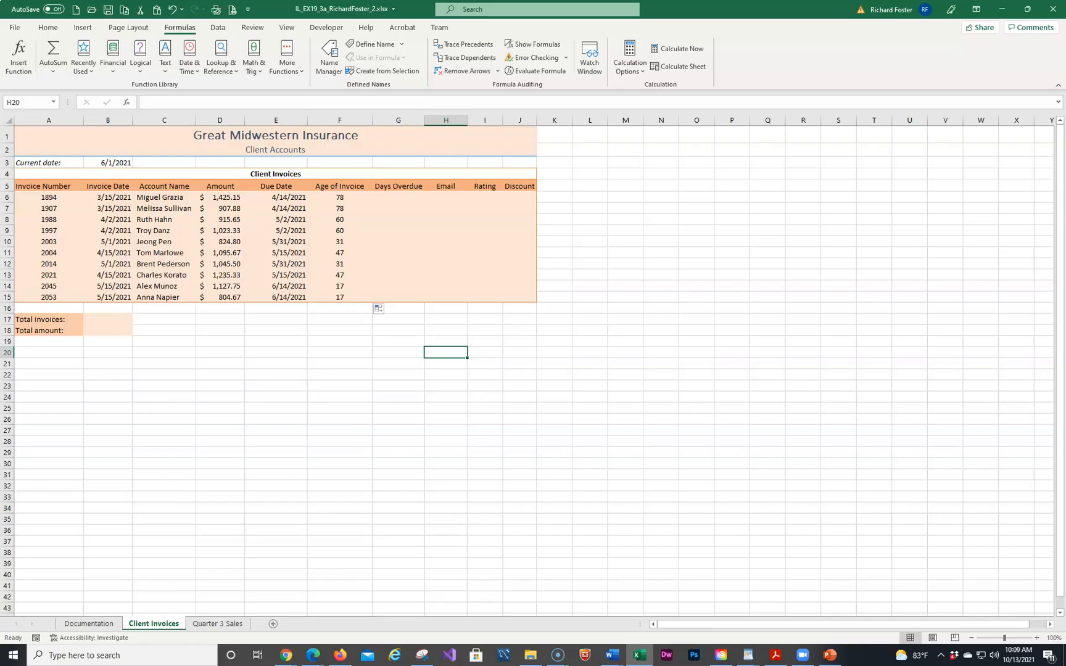
Calculate the first invoice's days overdue in cell G6 with =$B$3-E6, keeping the current date reference absolute.
{"action": "left_click", "coordinate": [401, 199]}
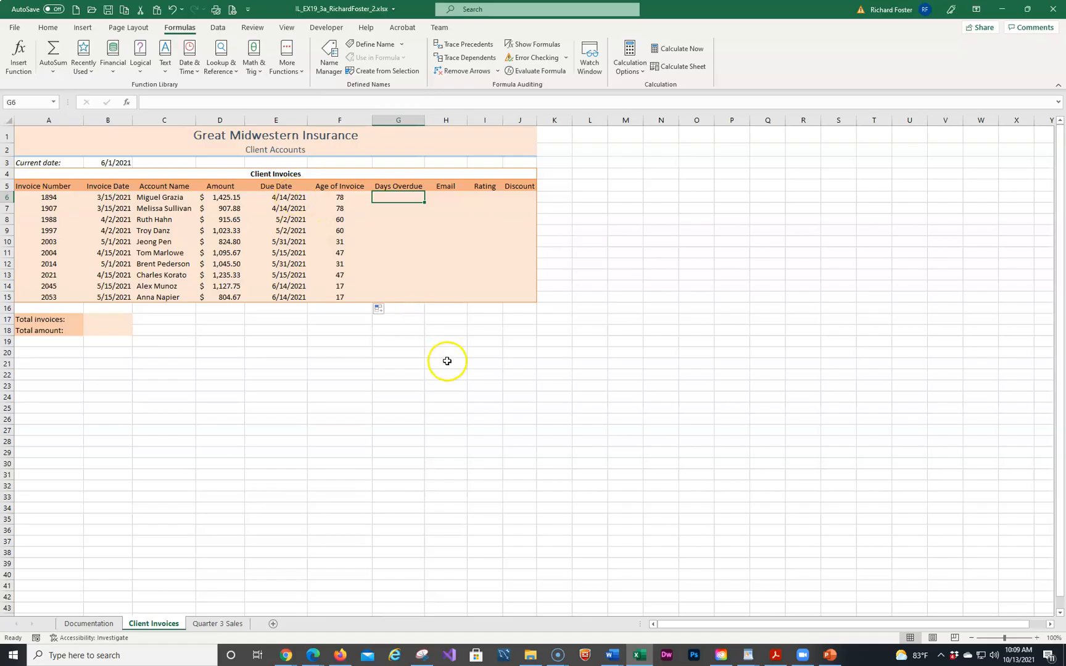
{"action": "type", "text": "="}
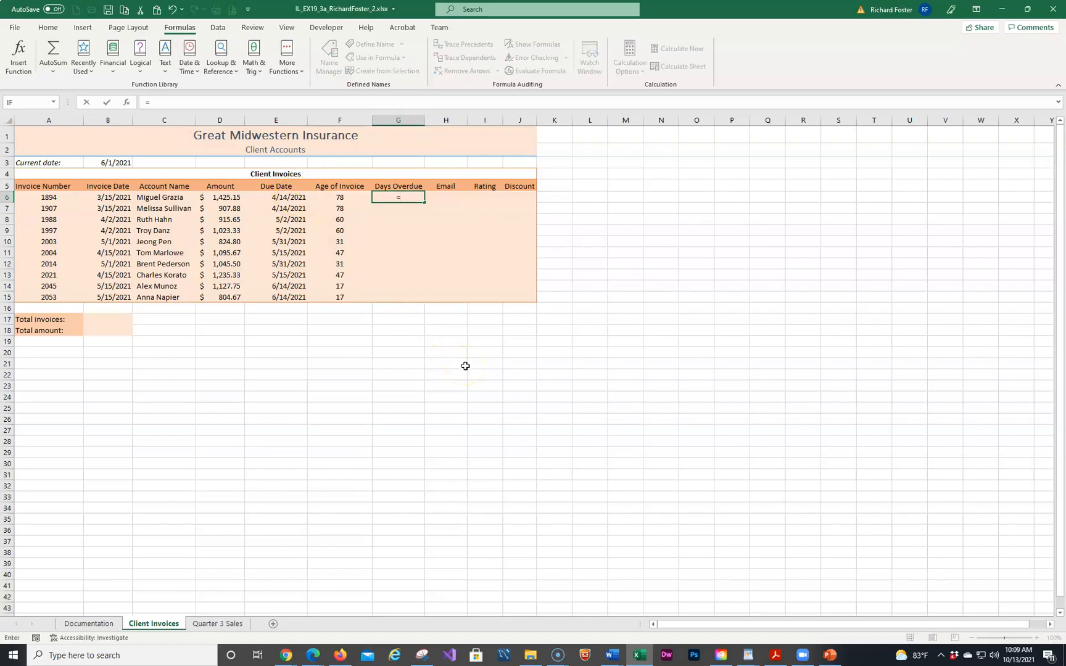
{"action": "left_click", "coordinate": [101, 164]}
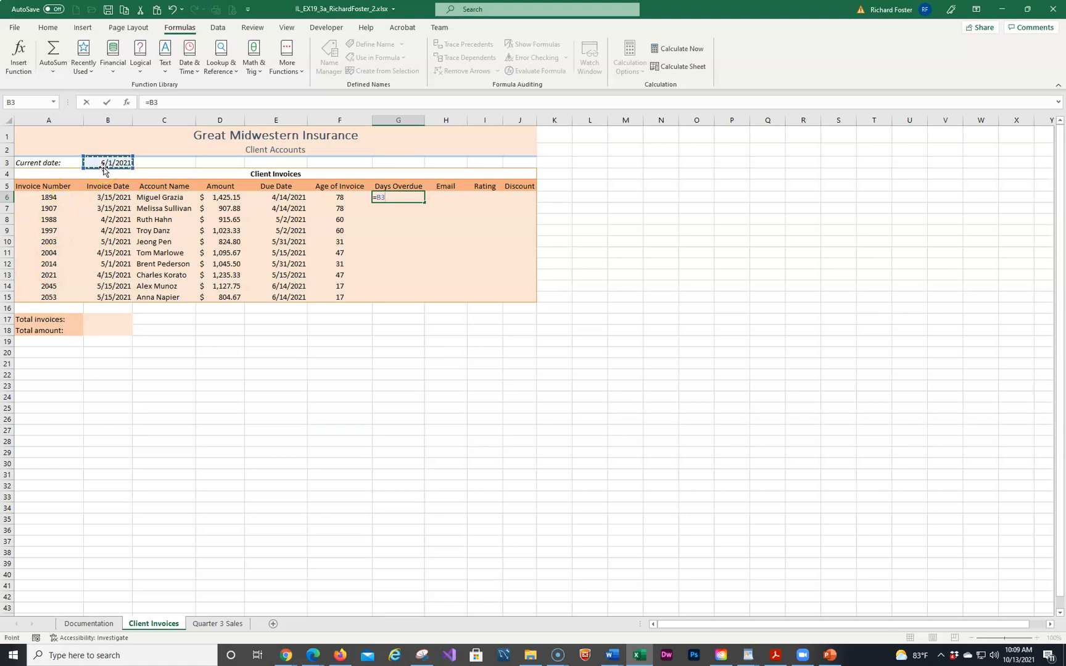
{"action": "key", "text": "F4"}
{"action": "type", "text": "-"}
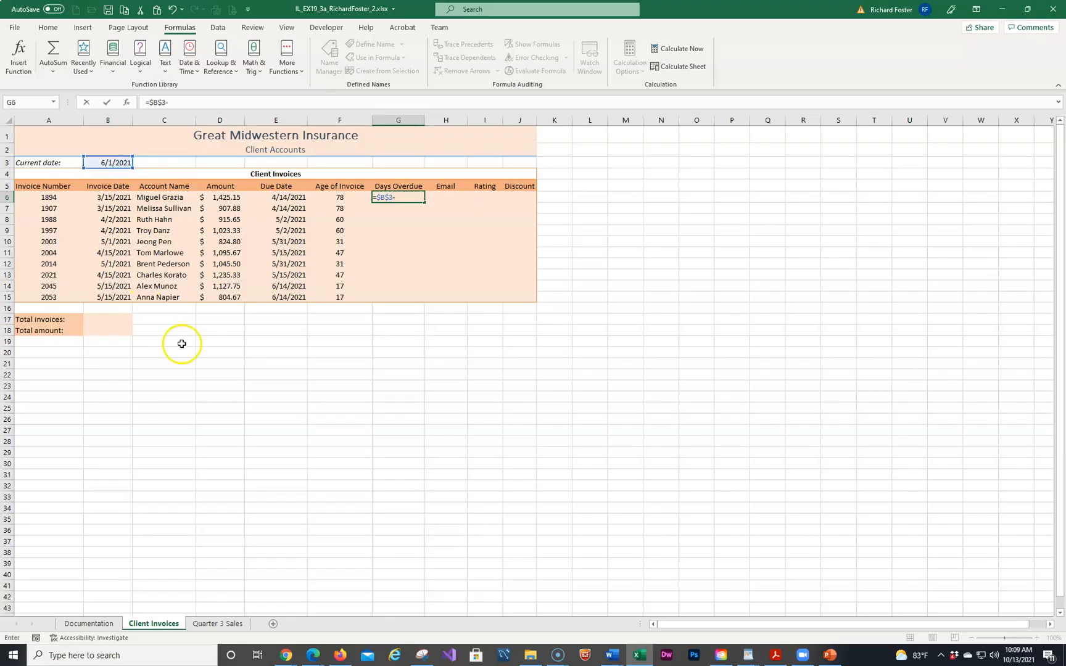
{"action": "left_click", "coordinate": [274, 198]}
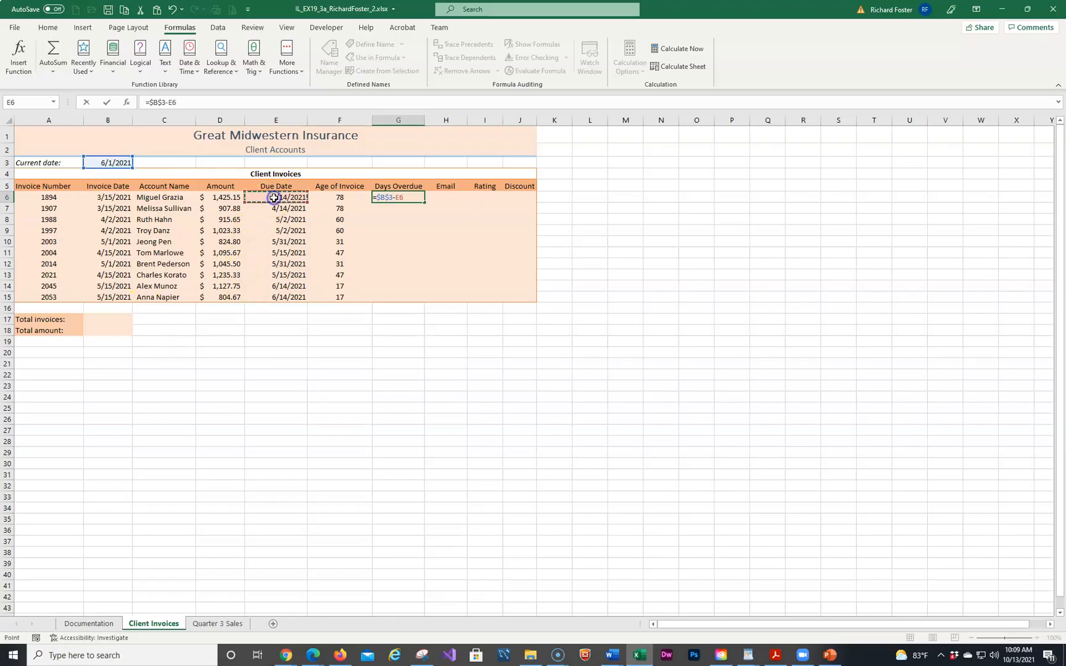
{"action": "key", "text": "Return"}
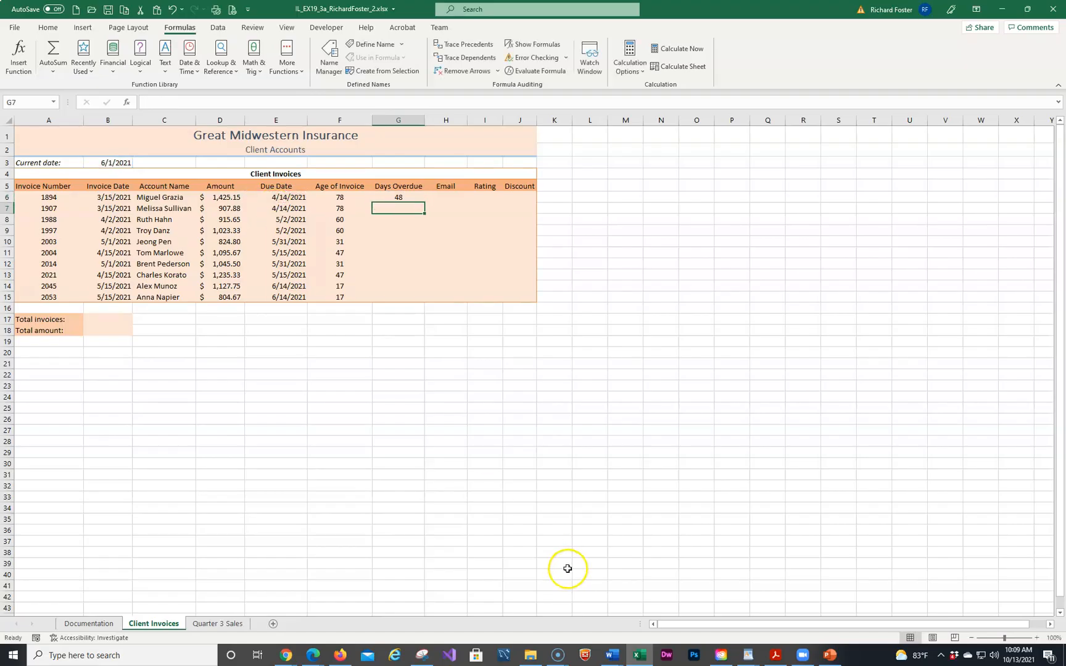
Fill the Days Overdue formula from G6 down through G15 without formatting.
{"action": "left_click", "coordinate": [408, 198]}
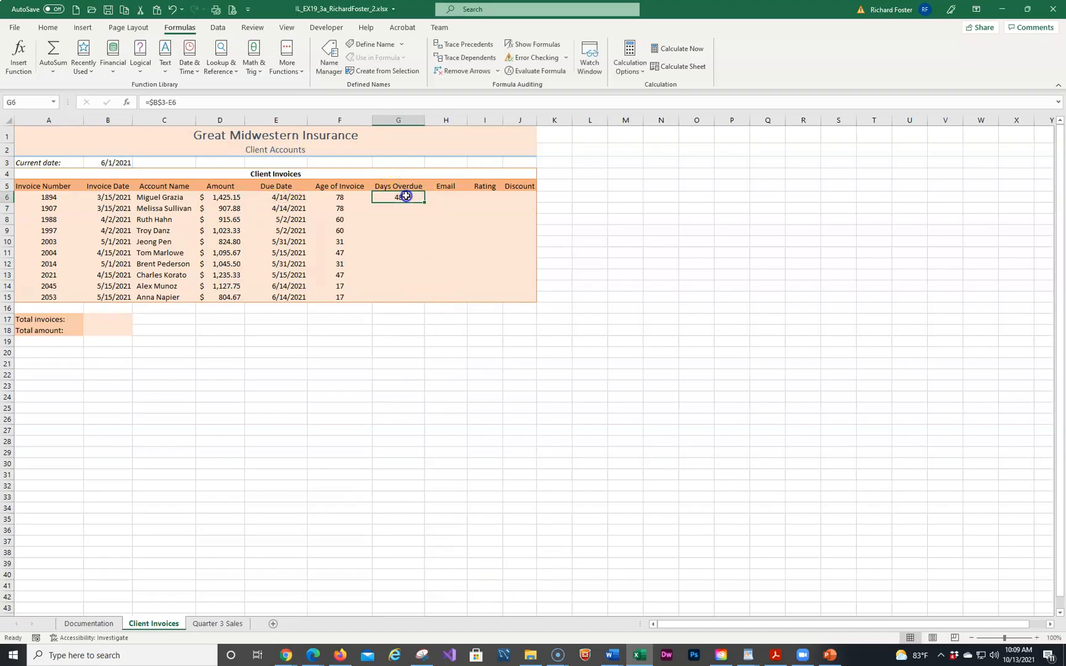
{"action": "left_click_drag", "start_coordinate": [425, 203], "coordinate": [428, 298]}
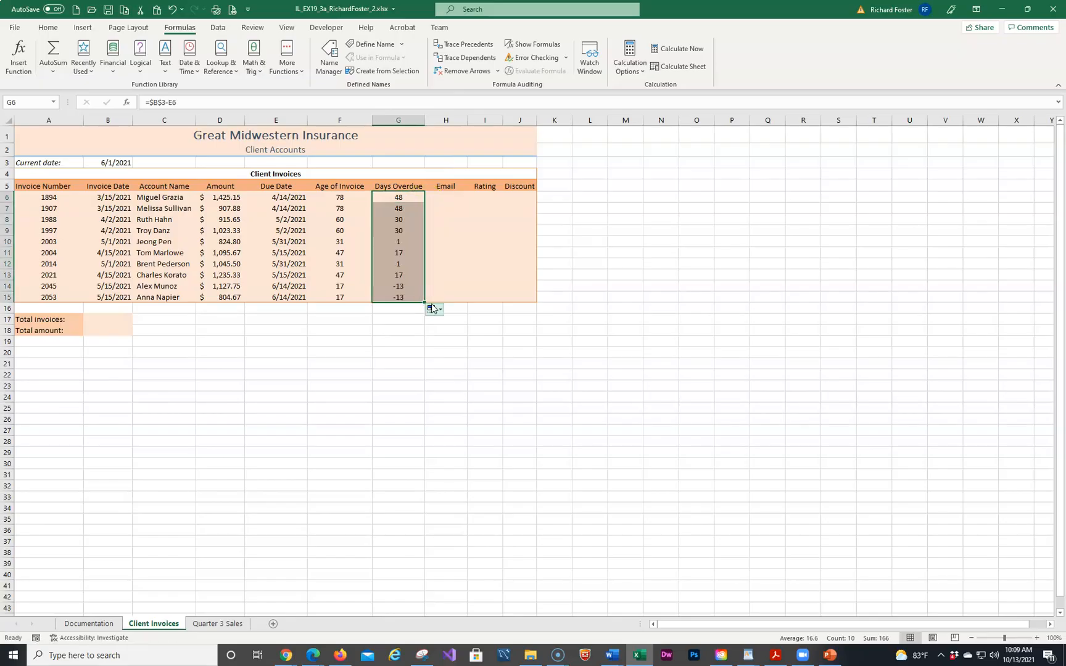
{"action": "left_click", "coordinate": [432, 309]}
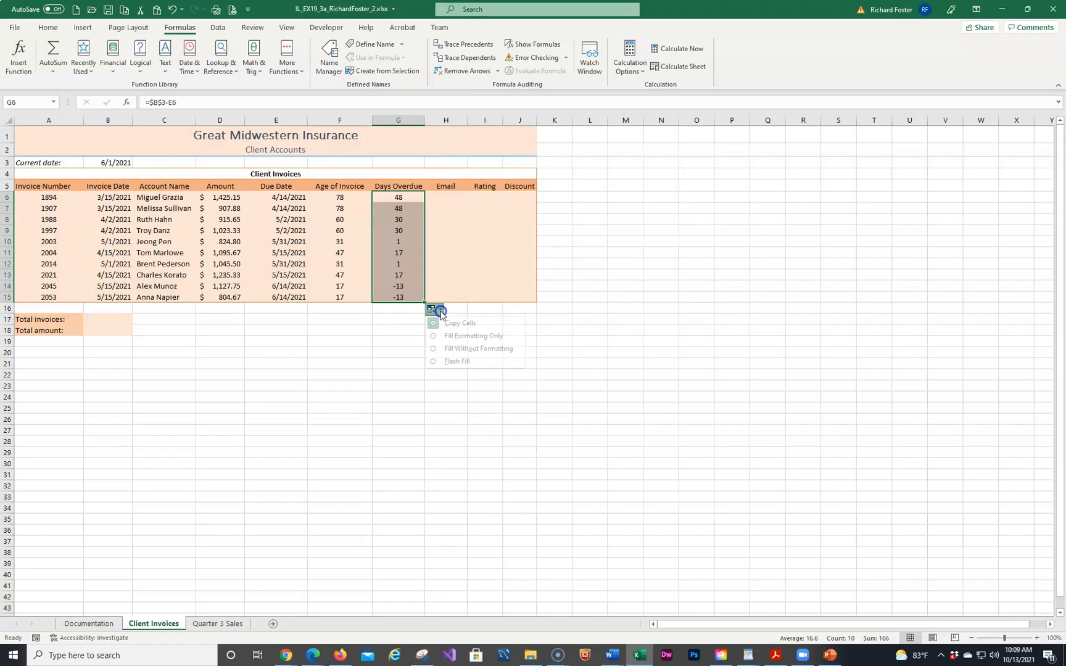
{"action": "left_click", "coordinate": [459, 349]}
{"action": "left_click", "coordinate": [455, 374]}
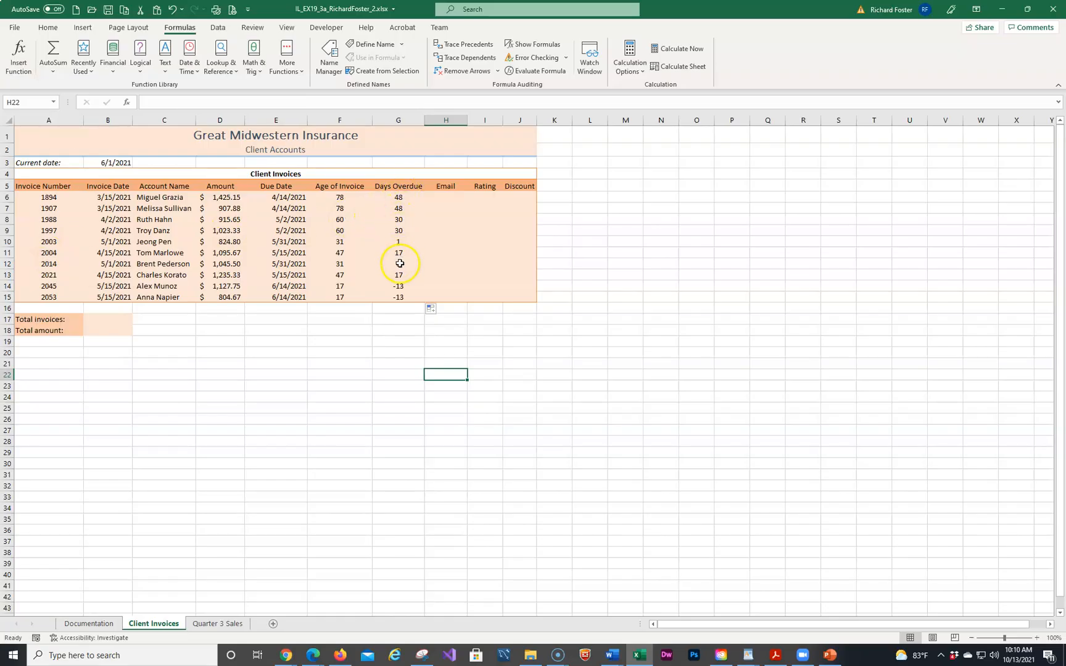
{"action": "left_click", "coordinate": [395, 197]}
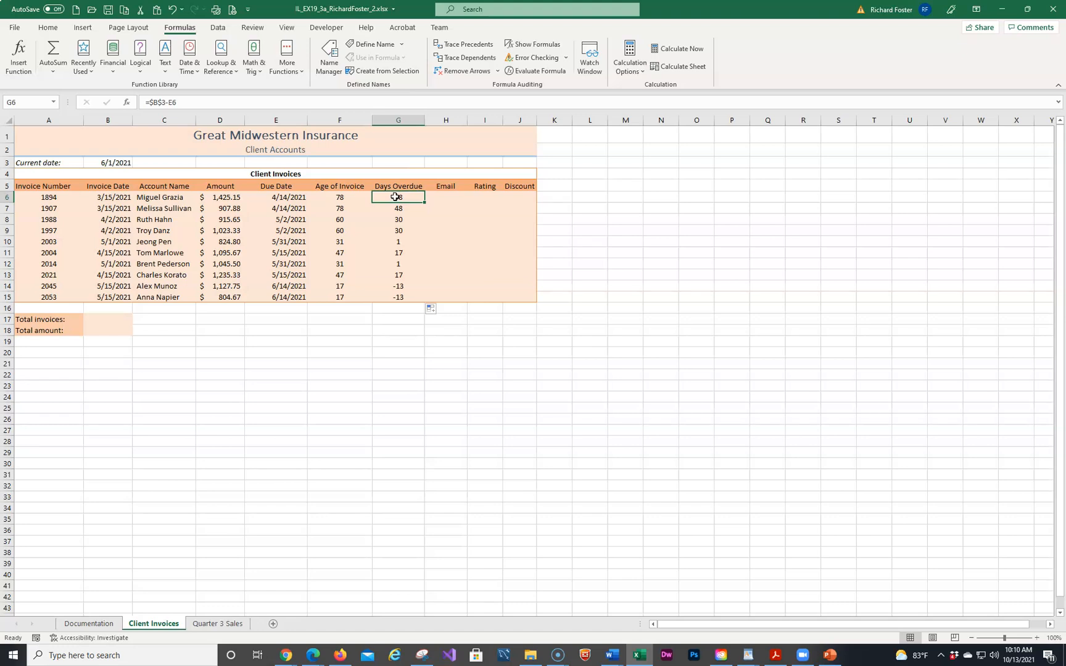
Replace the Days Overdue formula in G6 with an IF function that uses the logical test F6>30.
{"action": "key", "text": "Delete"}
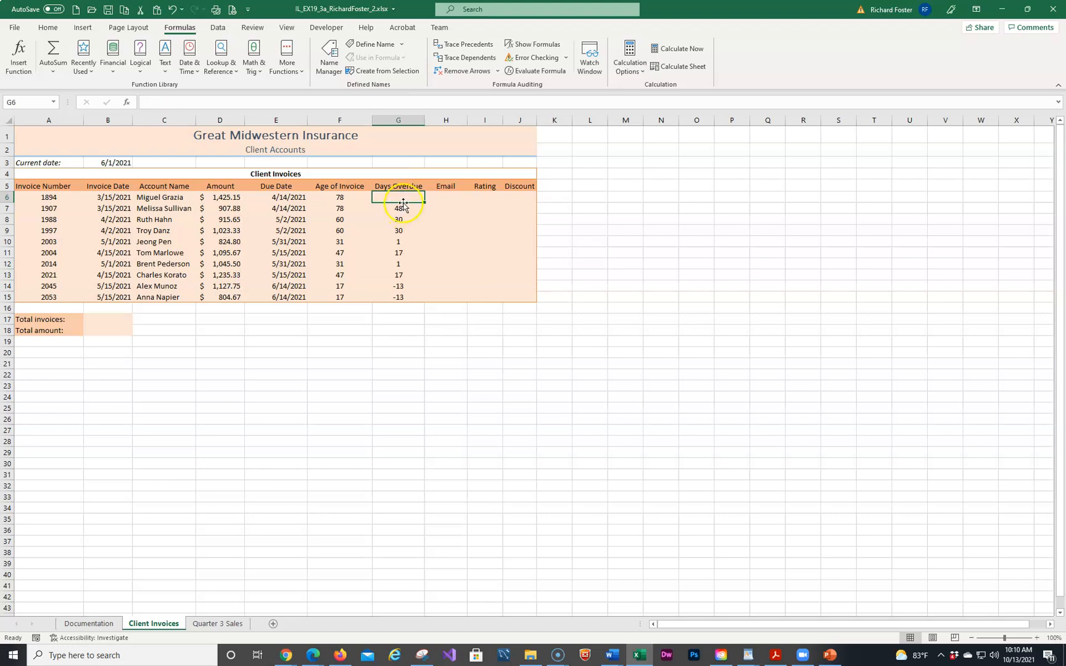
{"action": "left_click", "coordinate": [134, 60]}
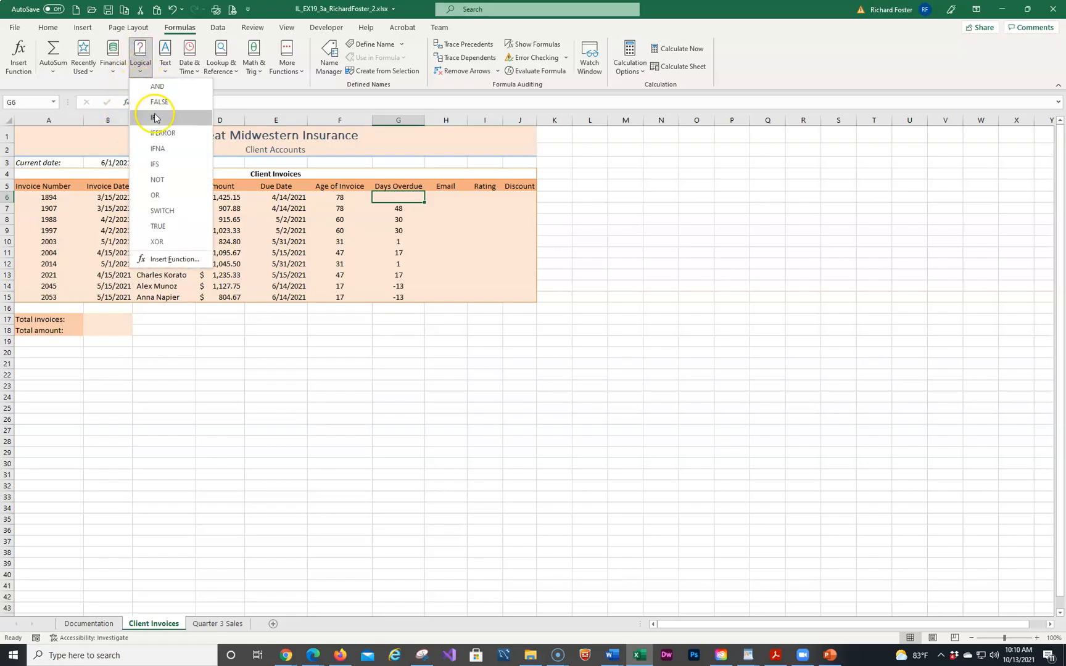
{"action": "left_click", "coordinate": [155, 118]}
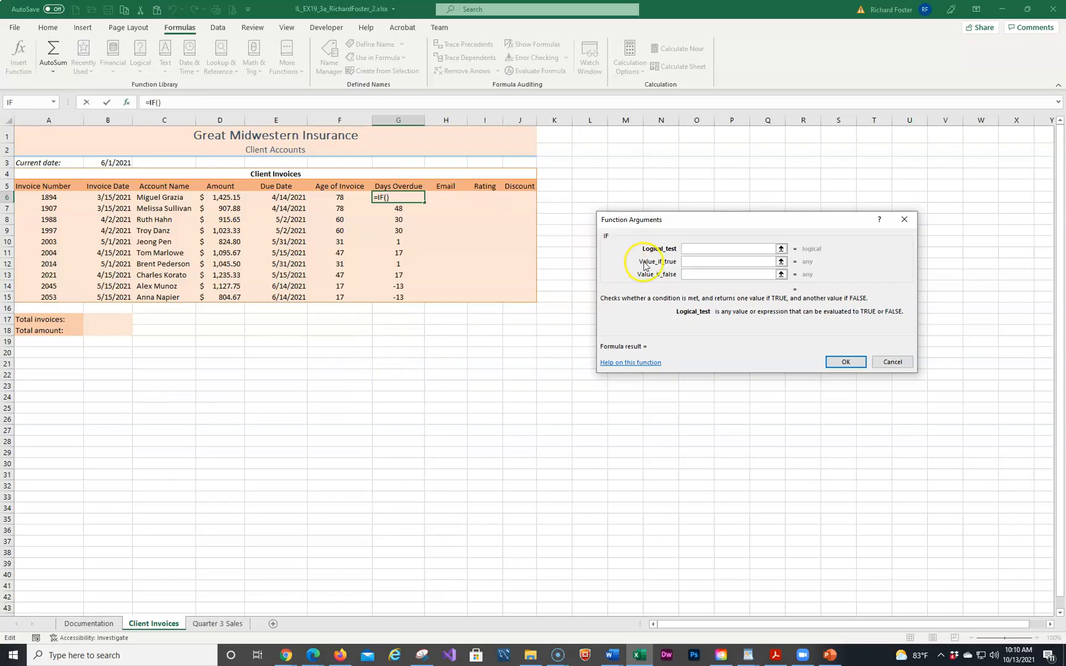
{"action": "left_click", "coordinate": [338, 196]}
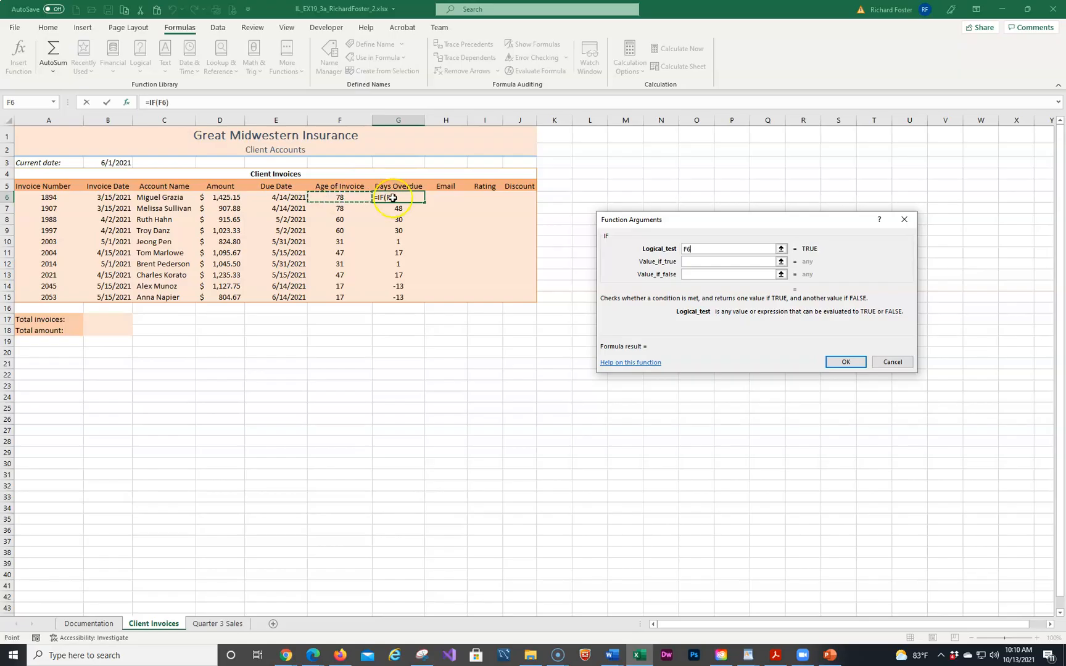
{"action": "type", "text": ">"}
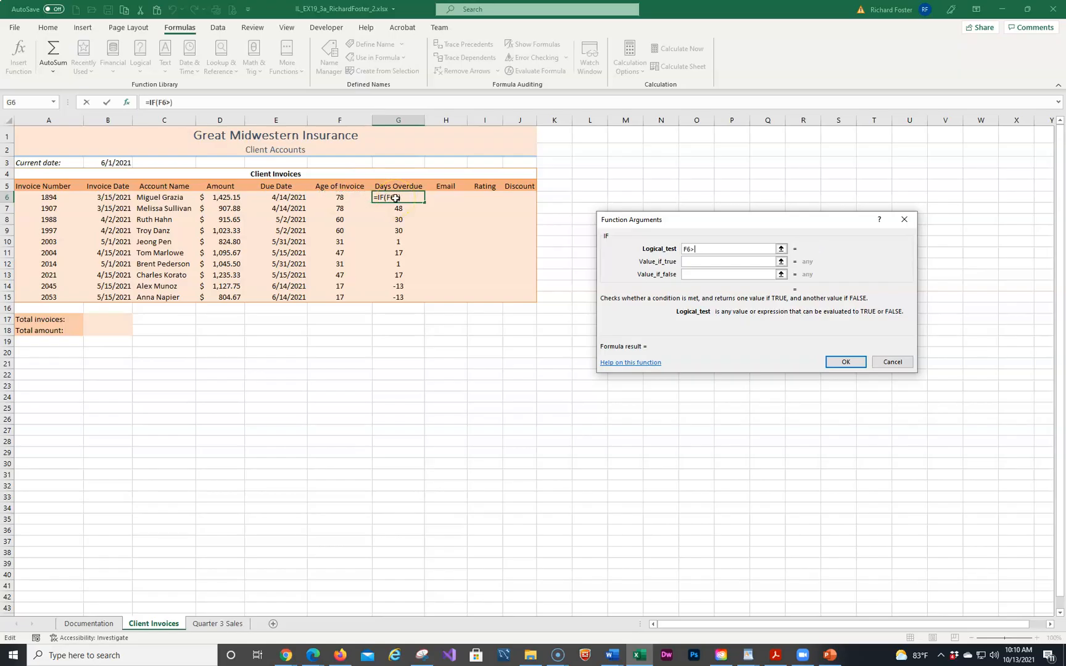
{"action": "type", "text": "30"}
Complete the IF function in G6 to return $B$3-E6 when true and 0 when false.
{"action": "left_click", "coordinate": [691, 261]}
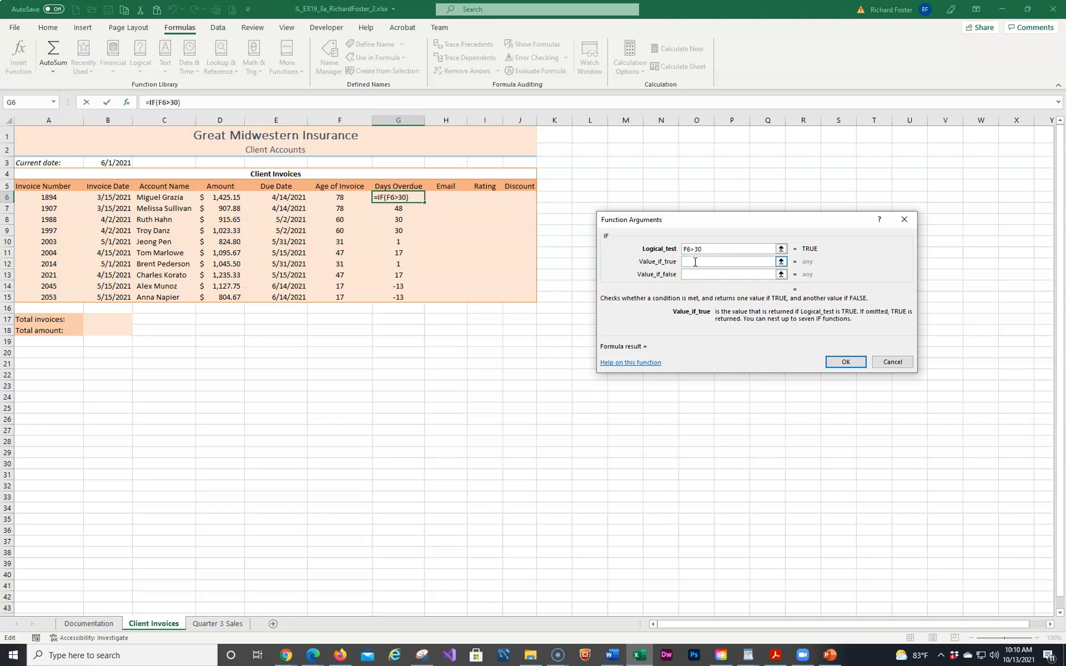
{"action": "left_click", "coordinate": [111, 162]}
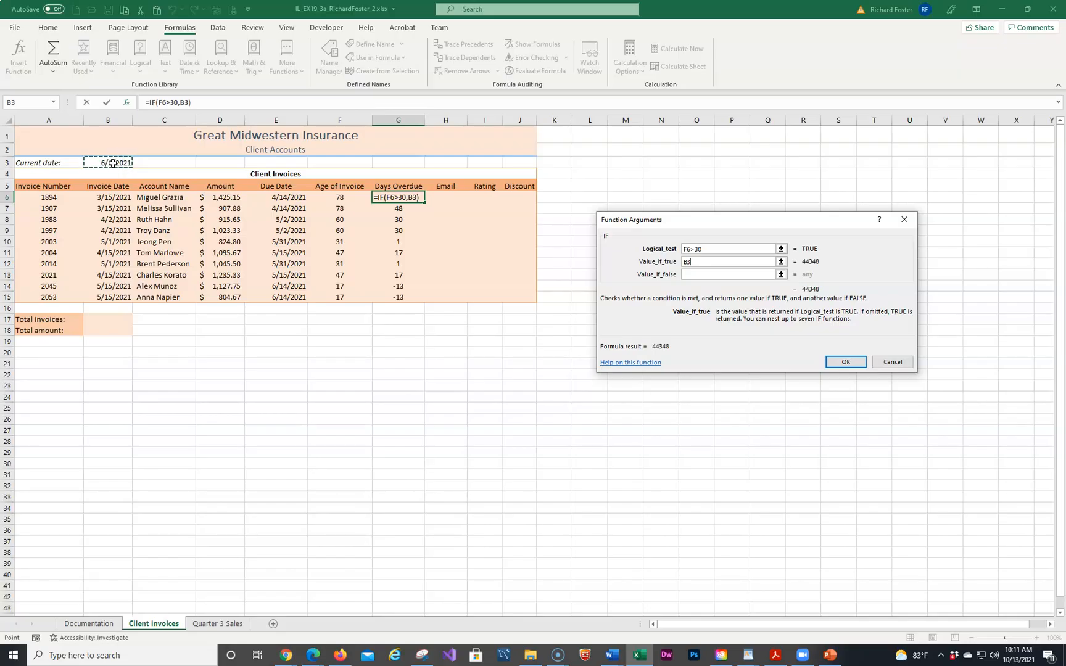
{"action": "key", "text": "F4"}
{"action": "type", "text": "-"}
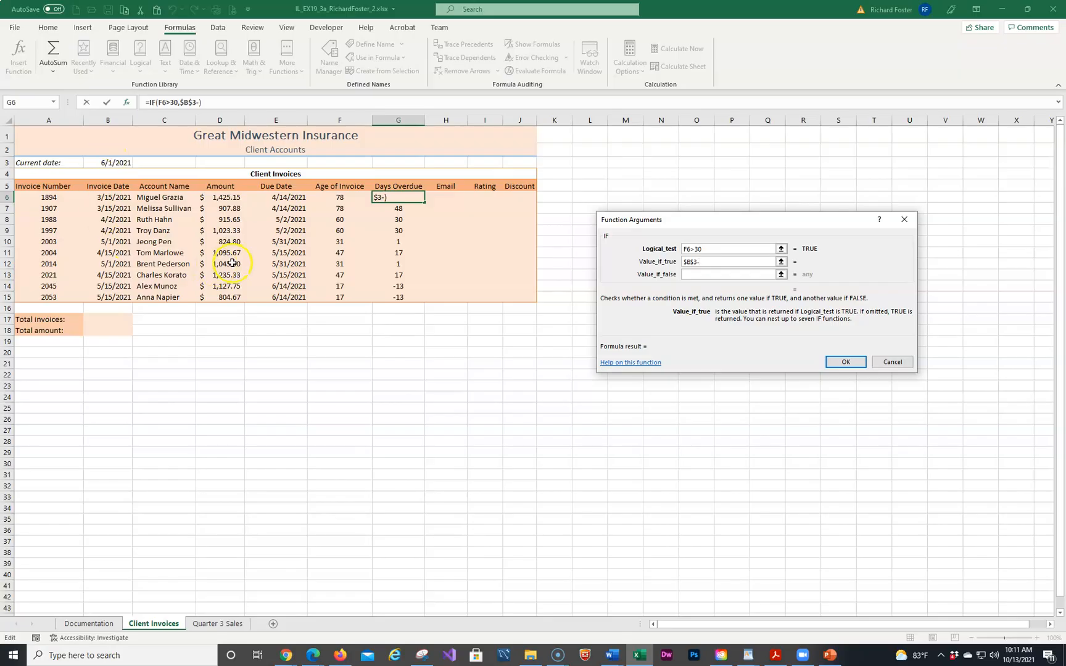
{"action": "left_click", "coordinate": [282, 198]}
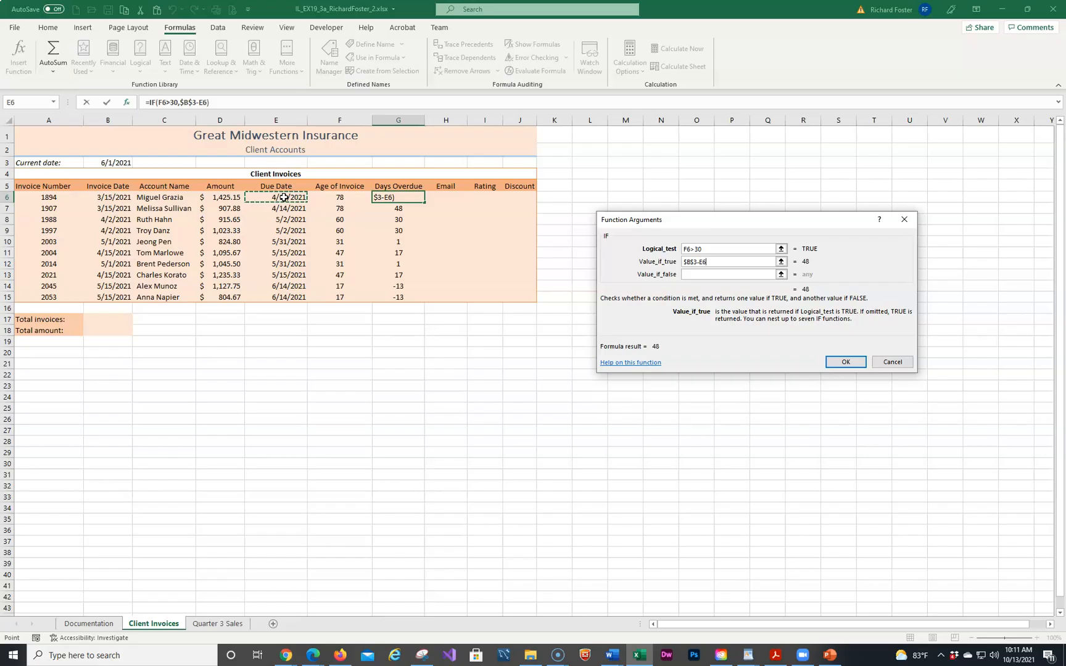
{"action": "left_click", "coordinate": [724, 276]}
{"action": "type", "text": "0"}
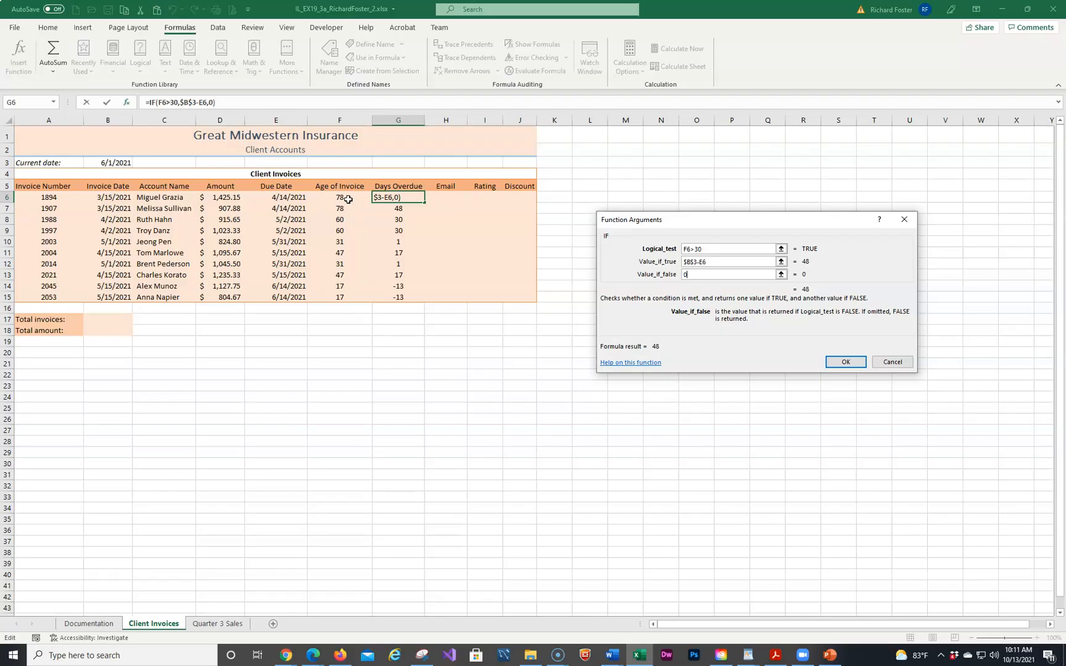
{"action": "left_click", "coordinate": [713, 265]}
{"action": "left_click", "coordinate": [834, 359]}
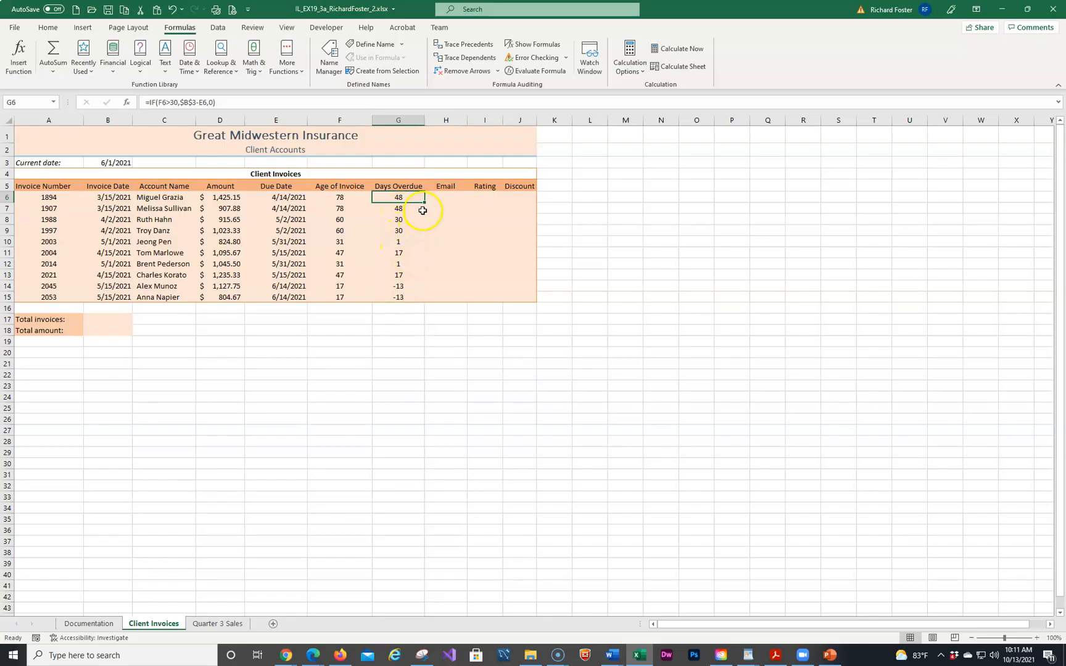
Fill the Days Overdue IF formula from G6 down through G15 without formatting.
{"action": "left_click_drag", "start_coordinate": [425, 202], "coordinate": [423, 298]}
{"action": "left_click", "coordinate": [433, 309]}
{"action": "left_click", "coordinate": [461, 349]}
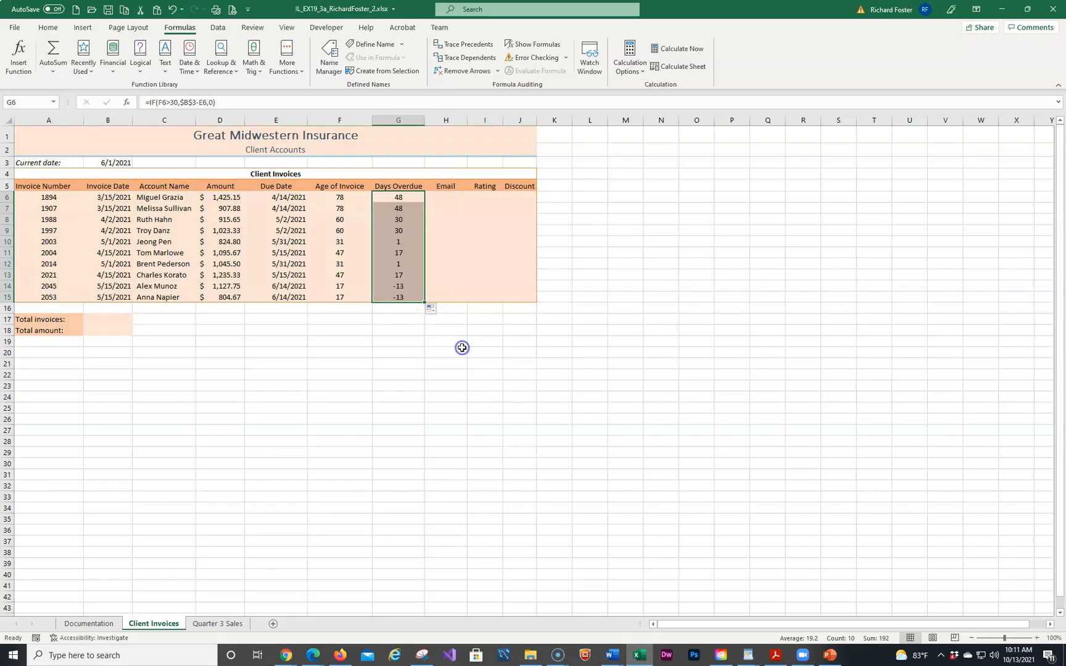
{"action": "left_click", "coordinate": [520, 352]}
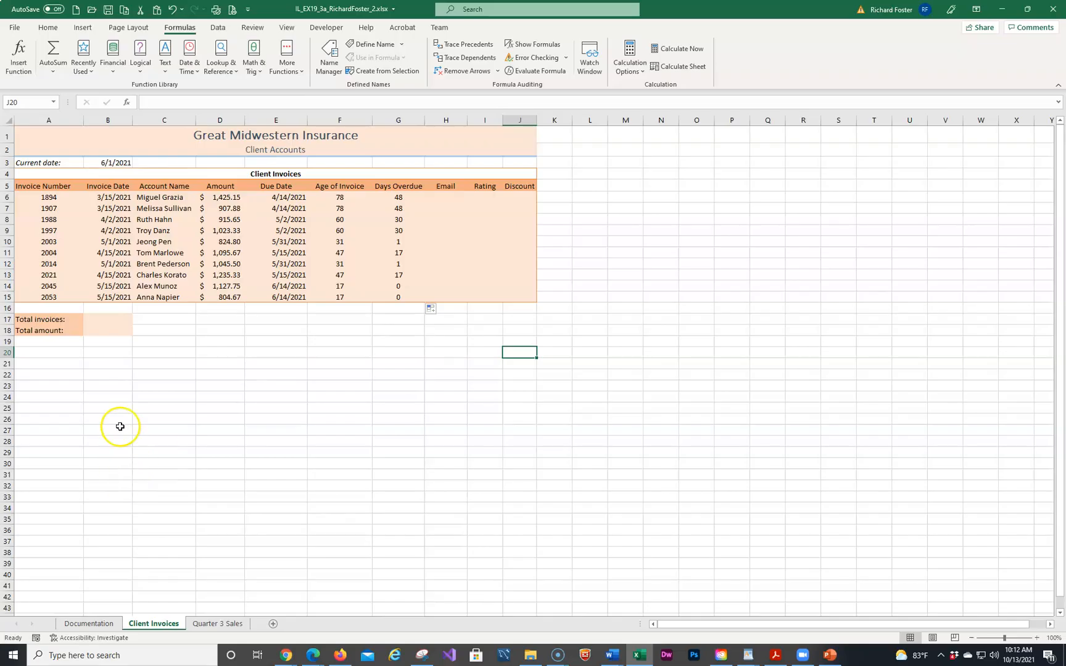
Enter an AND function in Email cell H6 that tests G6>0 and D6>1000.
{"action": "left_click", "coordinate": [452, 198]}
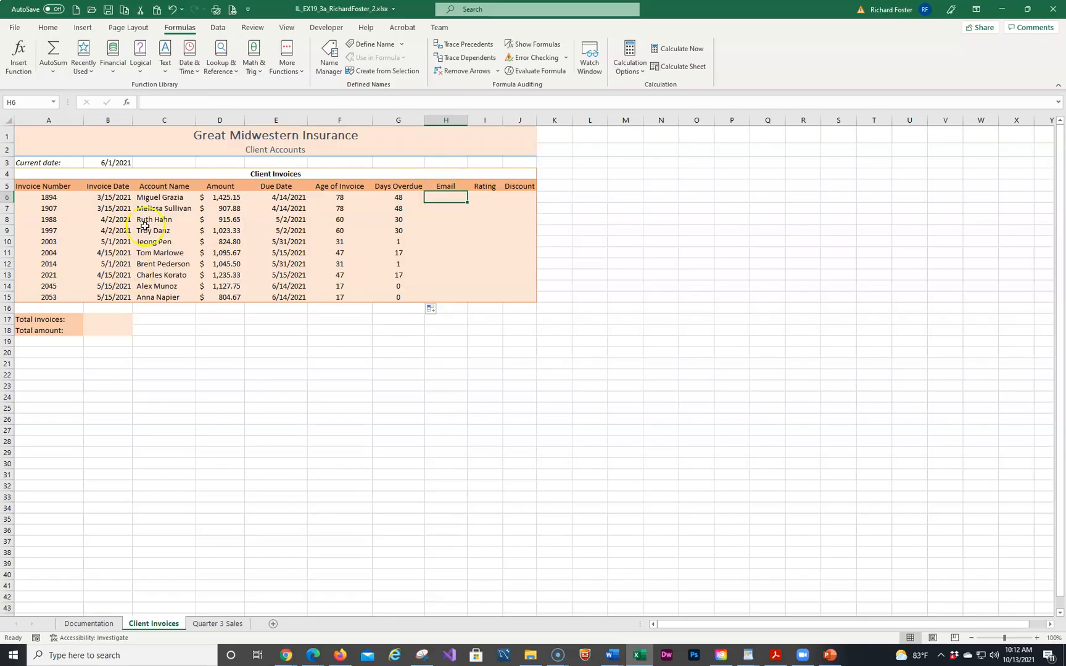
{"action": "left_click", "coordinate": [141, 52]}
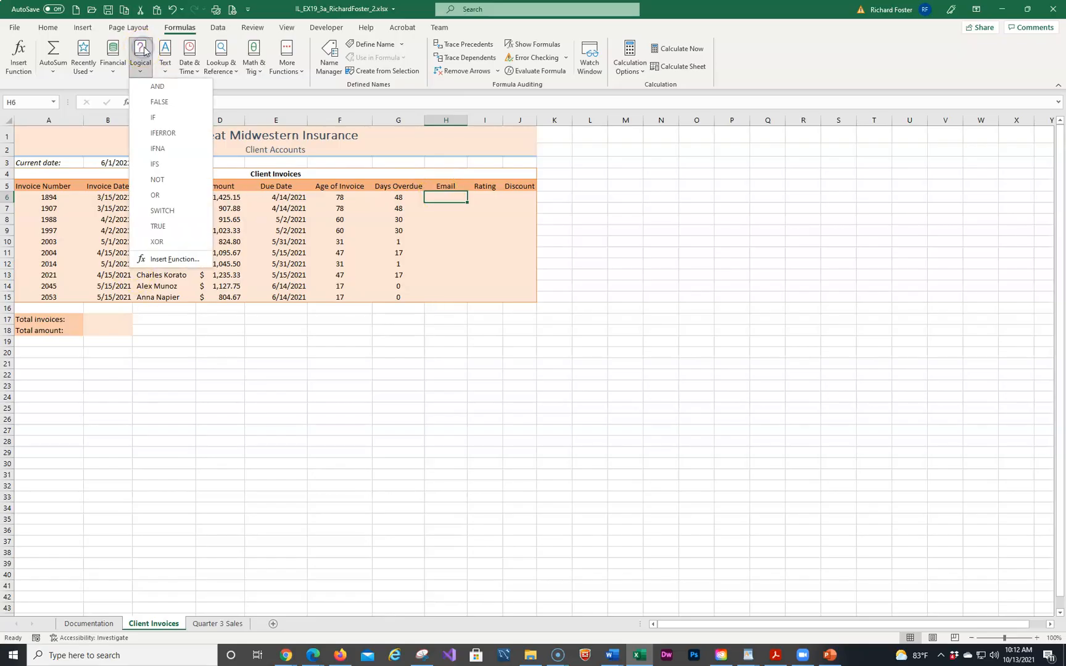
{"action": "left_click", "coordinate": [156, 87]}
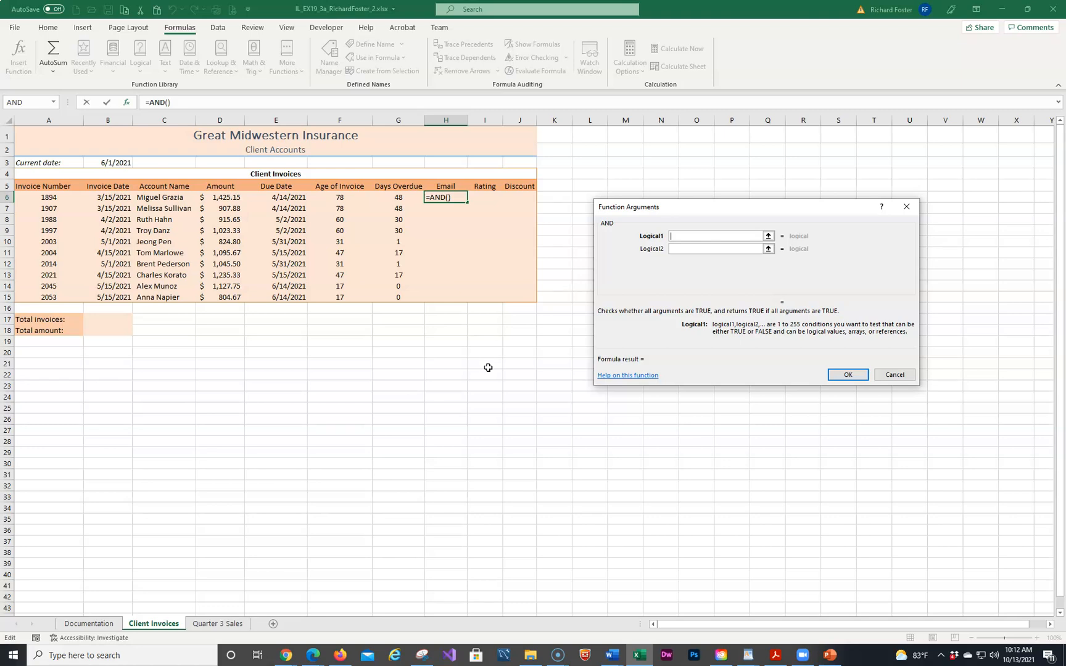
{"action": "left_click", "coordinate": [398, 197]}
{"action": "type", "text": ">0"}
{"action": "left_click", "coordinate": [682, 260]}
{"action": "left_click", "coordinate": [682, 248]}
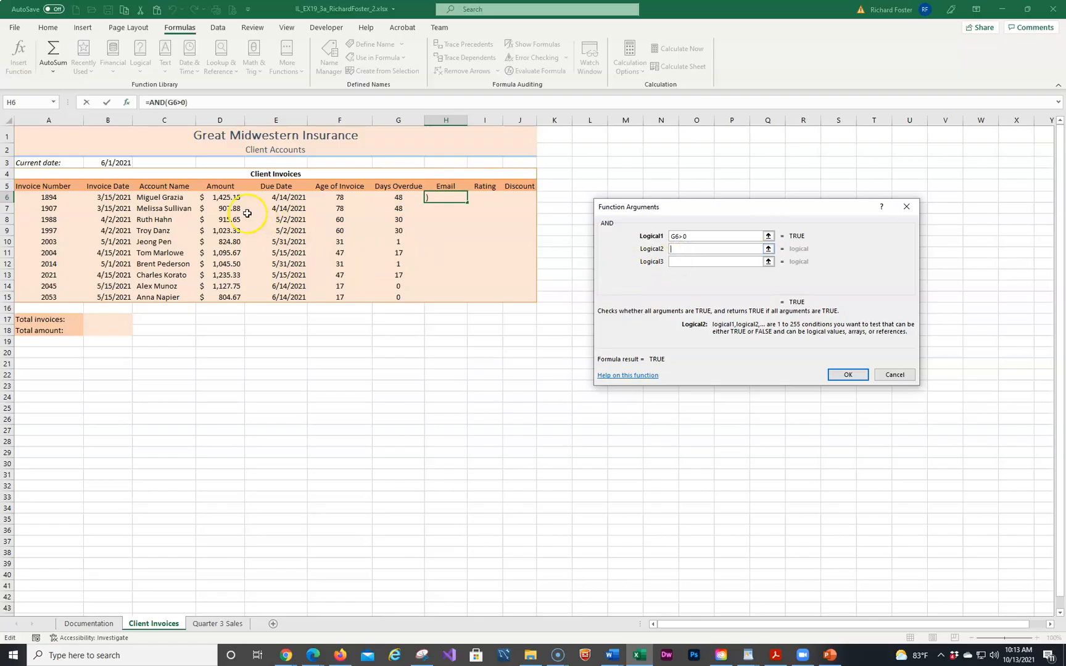
{"action": "left_click", "coordinate": [225, 198]}
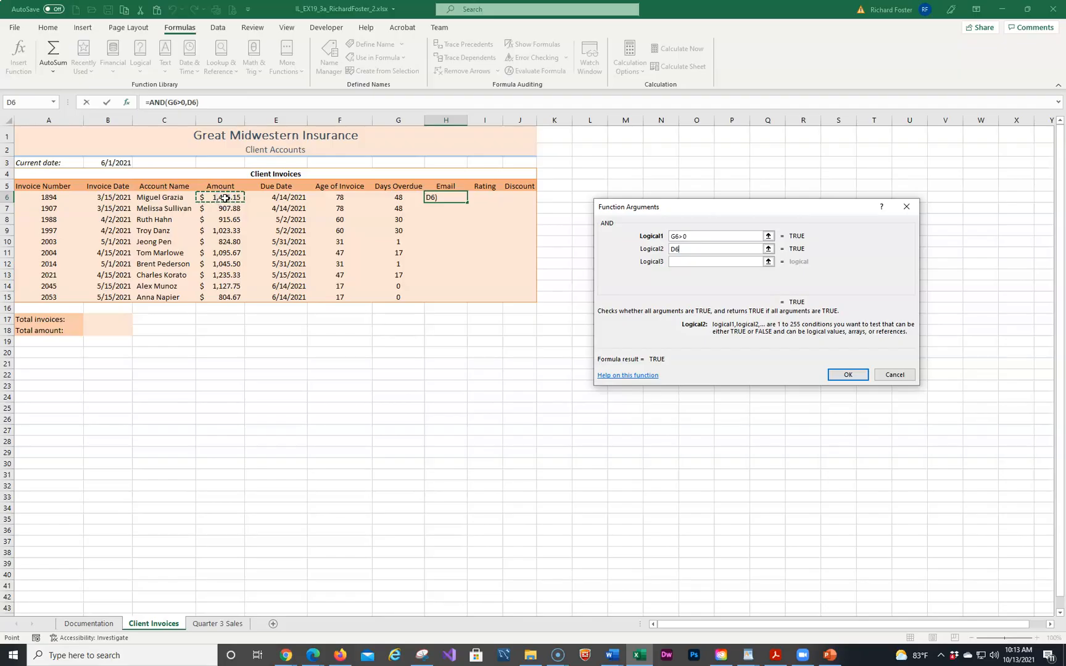
{"action": "type", "text": ">1000"}
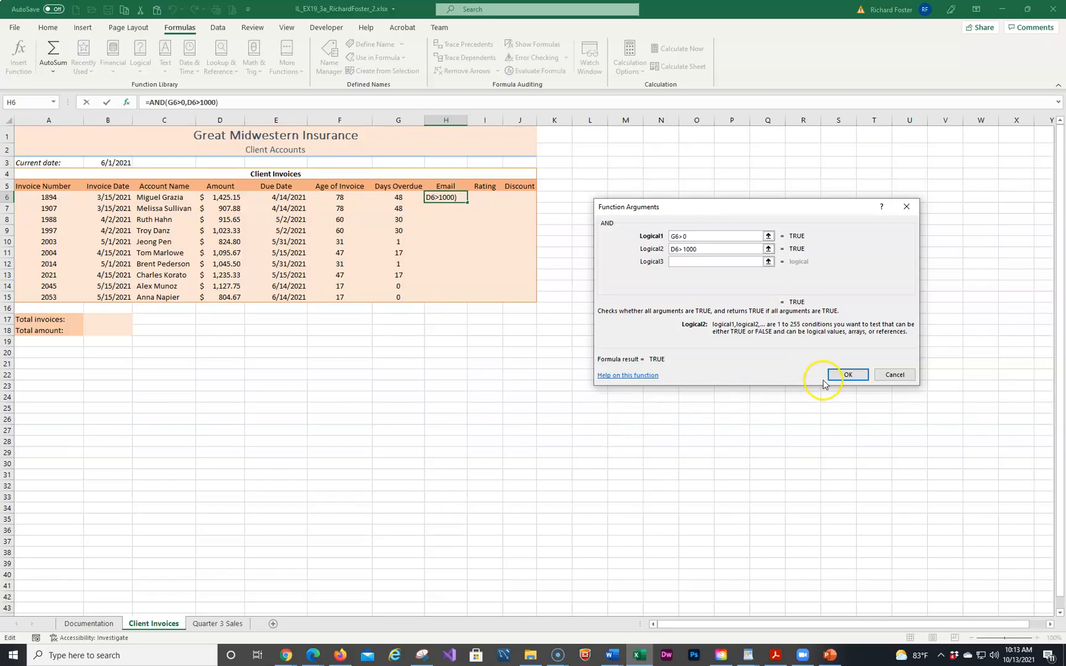
{"action": "left_click", "coordinate": [857, 374]}
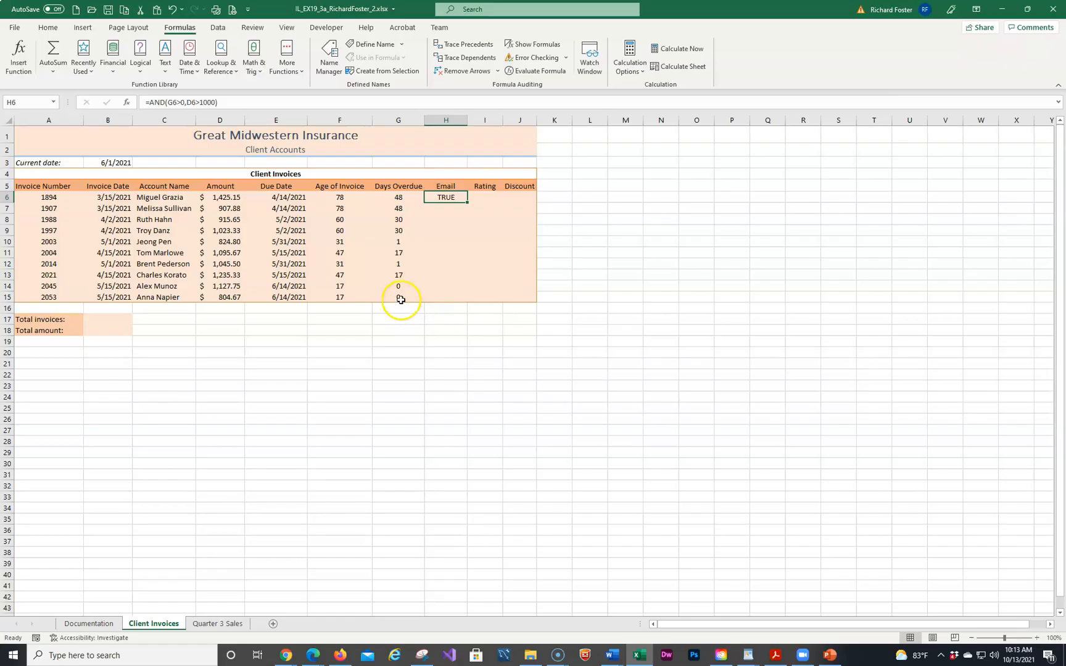
Fill the Email formula from H6 down through H15 without formatting.
{"action": "left_click_drag", "start_coordinate": [467, 203], "coordinate": [475, 300]}
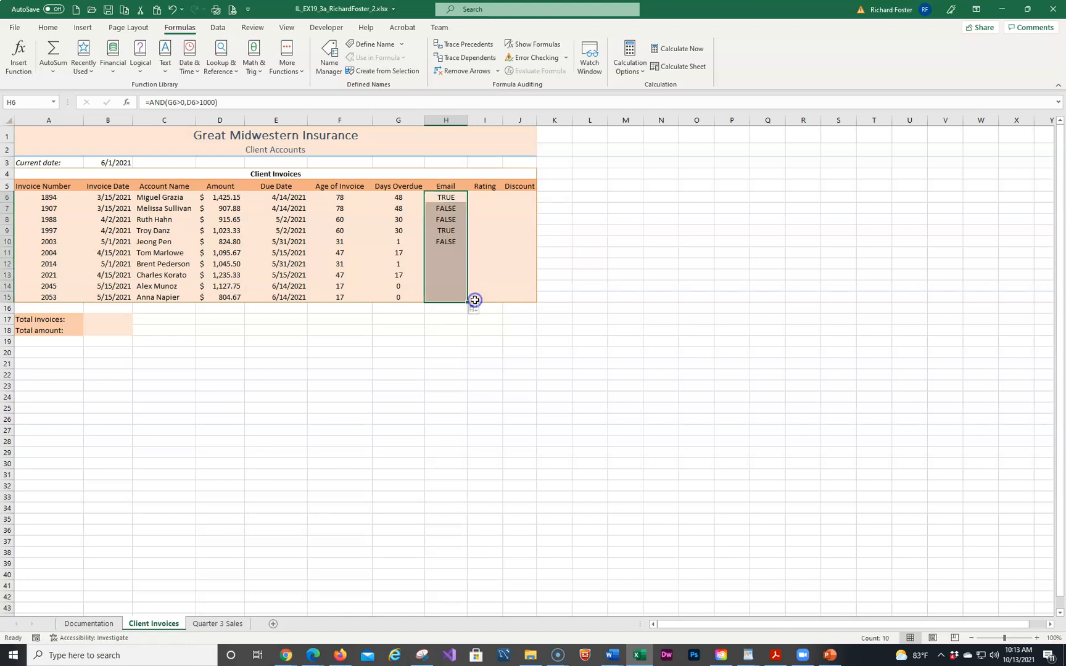
{"action": "left_click", "coordinate": [483, 309]}
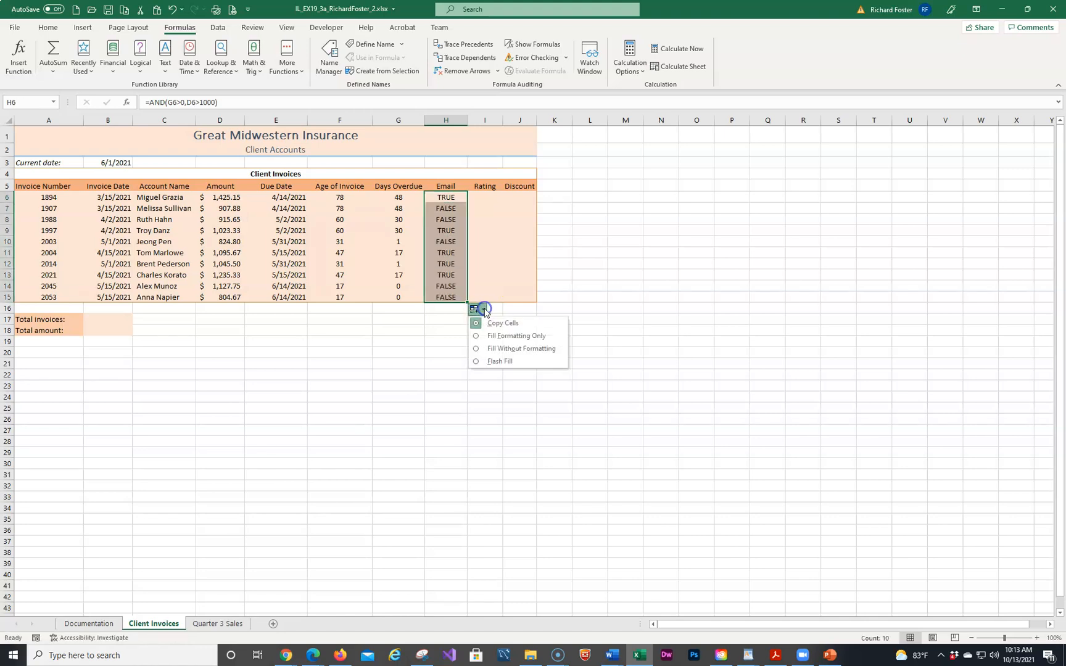
{"action": "left_click", "coordinate": [509, 349]}
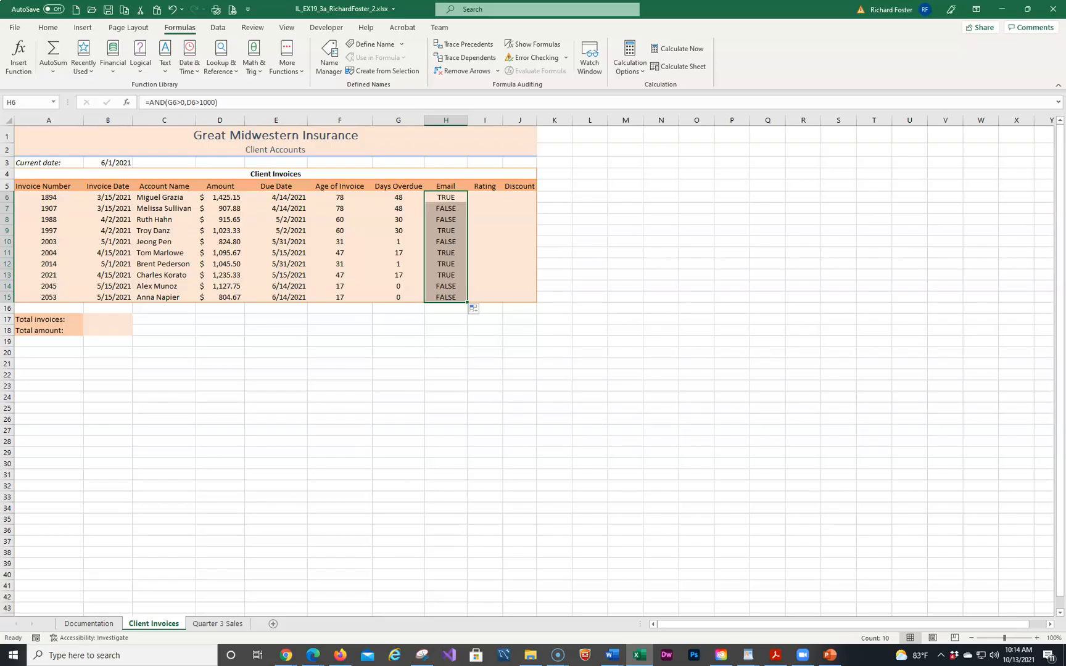
Start an IF function in Rating cell I6 with the logical test G6<30.
{"action": "left_click", "coordinate": [484, 195]}
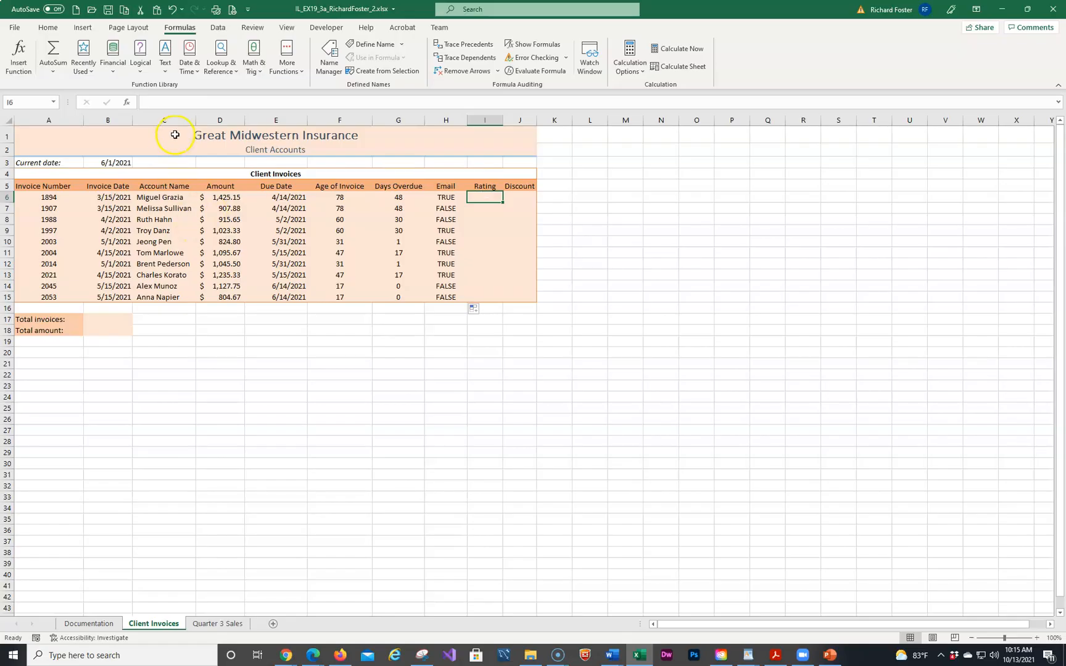
{"action": "left_click", "coordinate": [141, 50]}
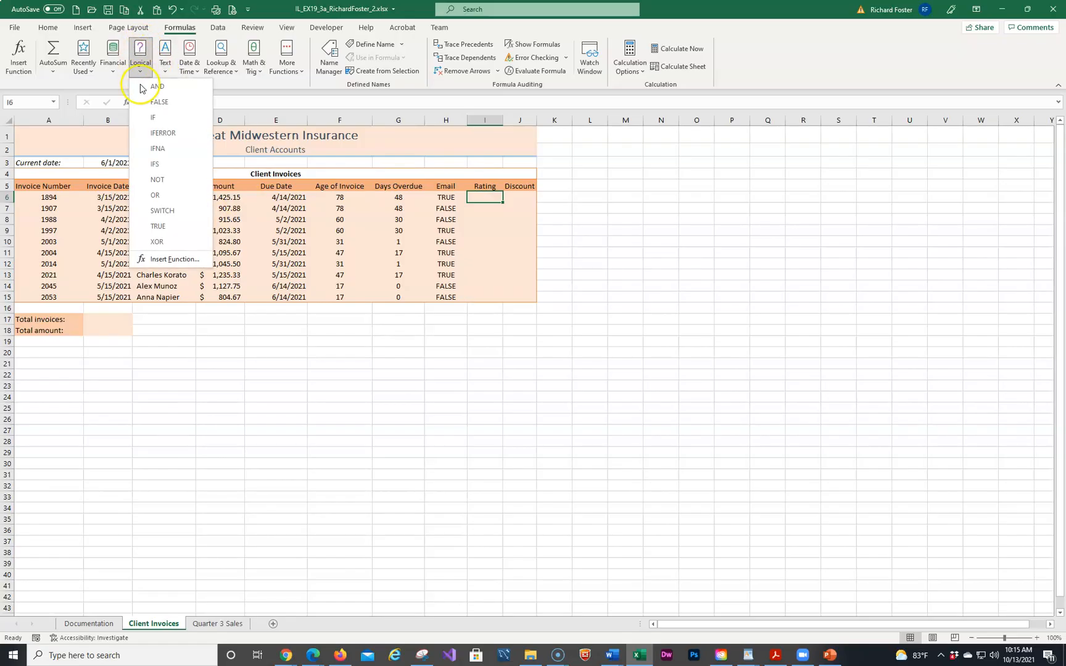
{"action": "left_click", "coordinate": [154, 119]}
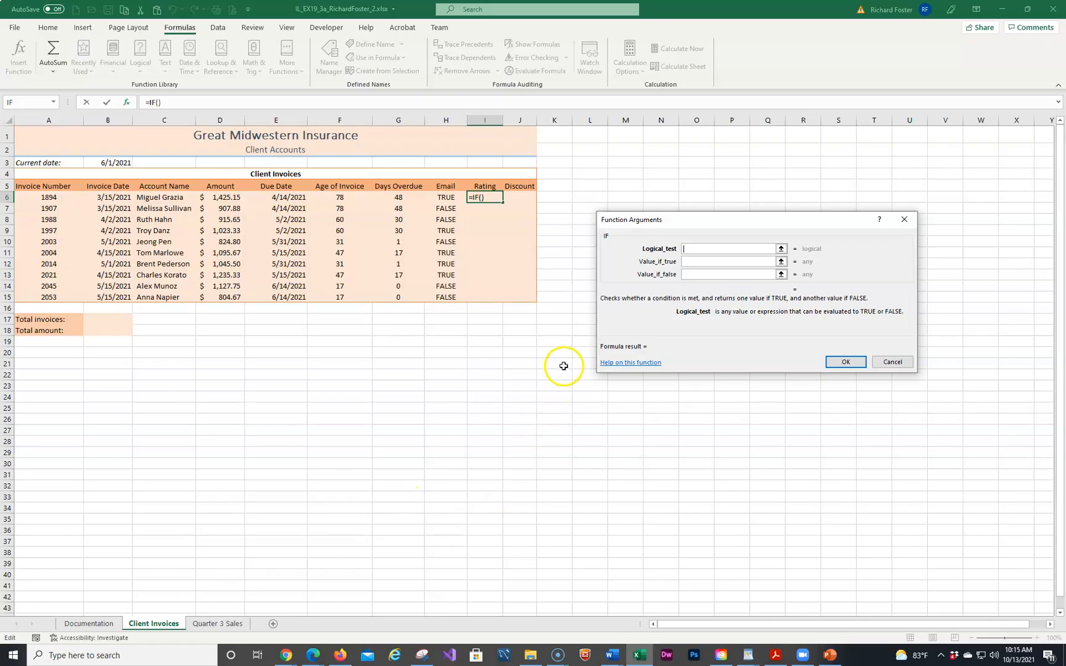
{"action": "left_click", "coordinate": [398, 196]}
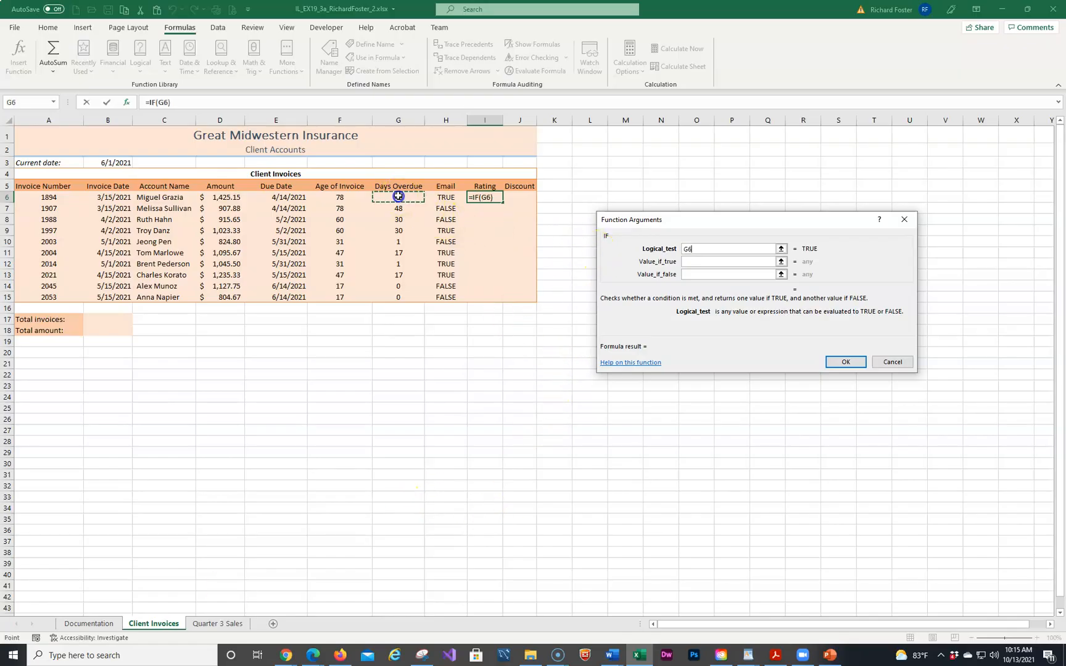
{"action": "type", "text": "<"}
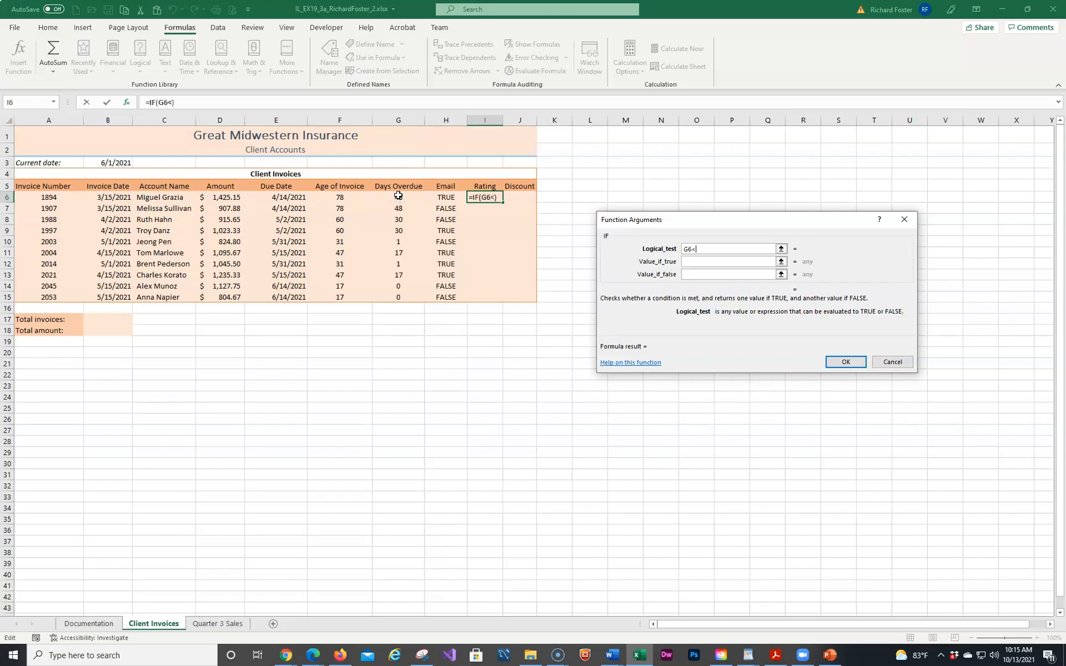
{"action": "type", "text": "30"}
Complete the Rating IF function in I6 to return "B" when true and "C" when false.
{"action": "left_click", "coordinate": [696, 262]}
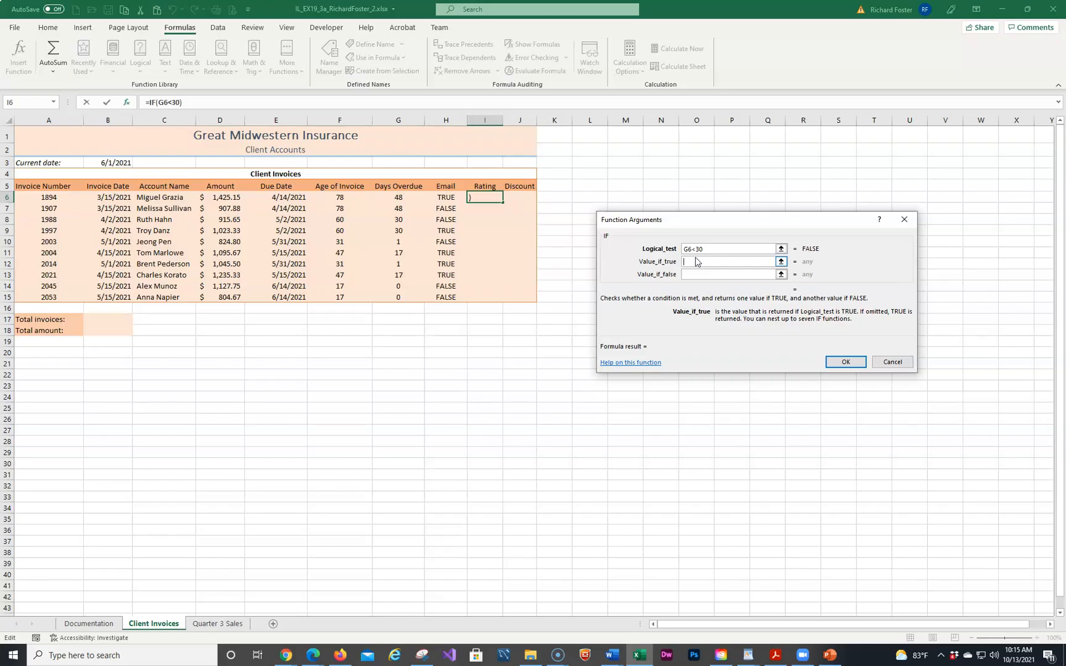
{"action": "type", "text": "B"}
{"action": "key", "text": "Tab"}
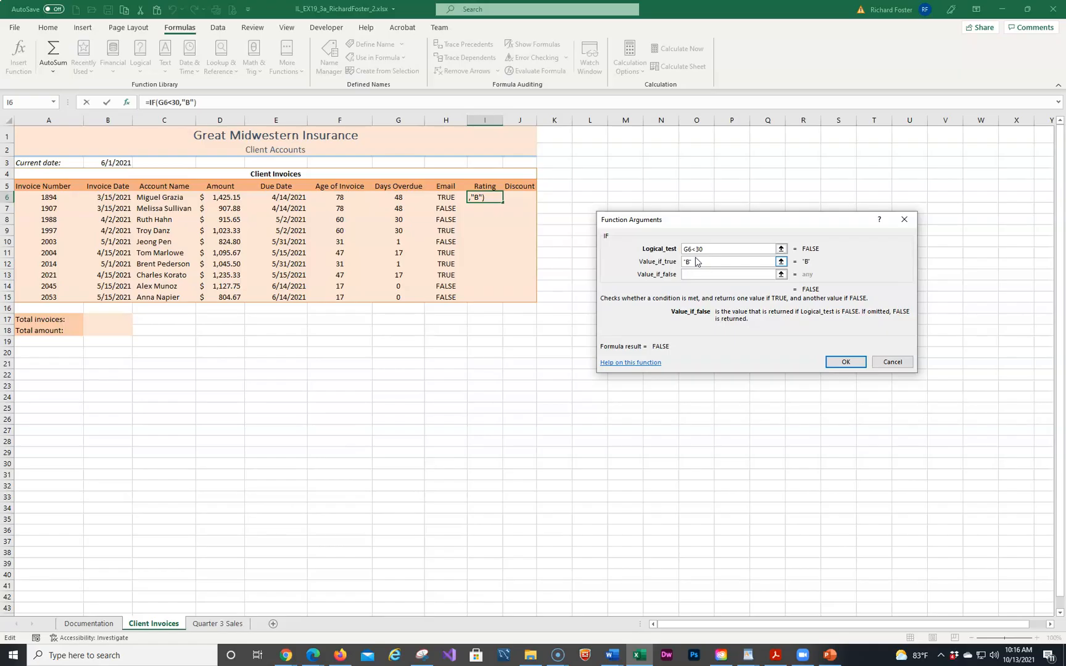
{"action": "type", "text": "C"}
{"action": "key", "text": "Tab"}
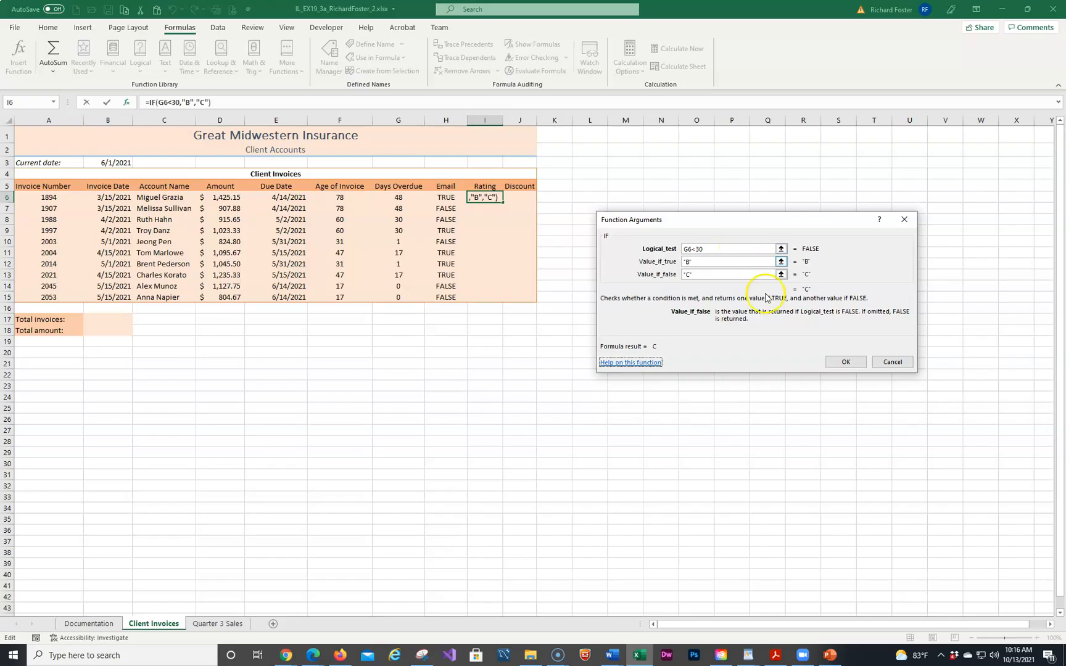
{"action": "left_click", "coordinate": [845, 358]}
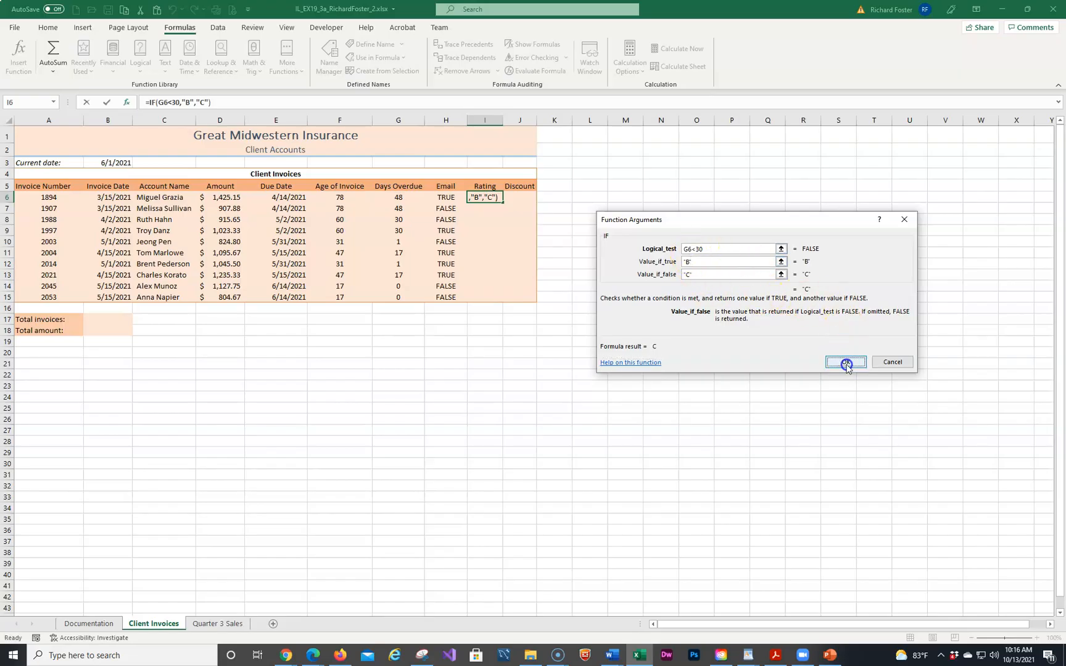
{"action": "left_click", "coordinate": [850, 363]}
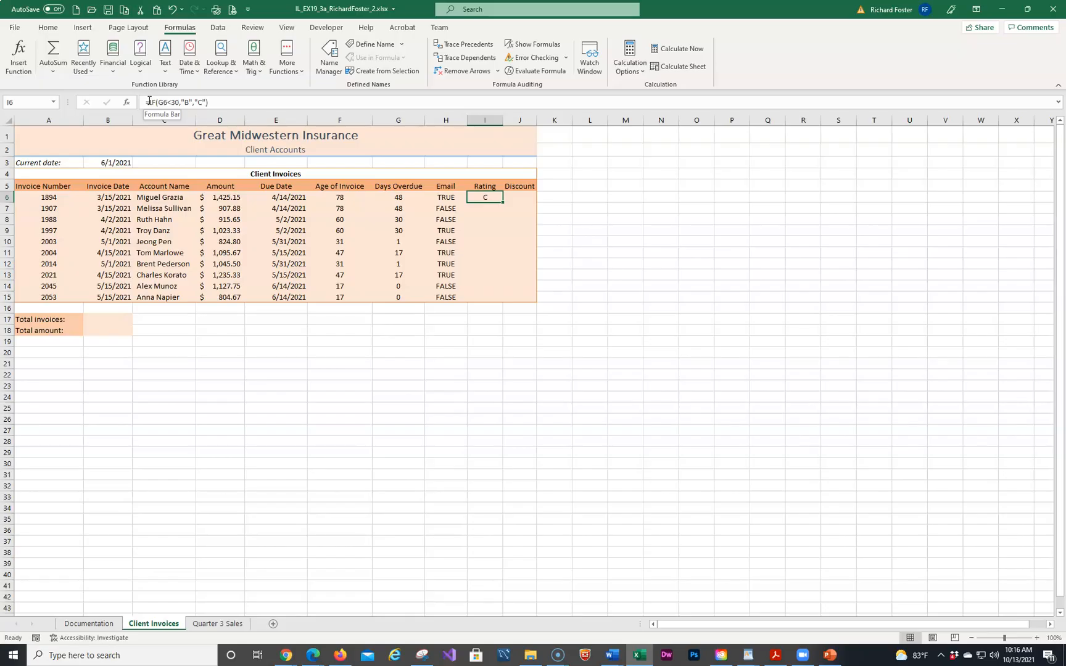
{"action": "left_click_drag", "start_coordinate": [147, 101], "coordinate": [215, 102]}
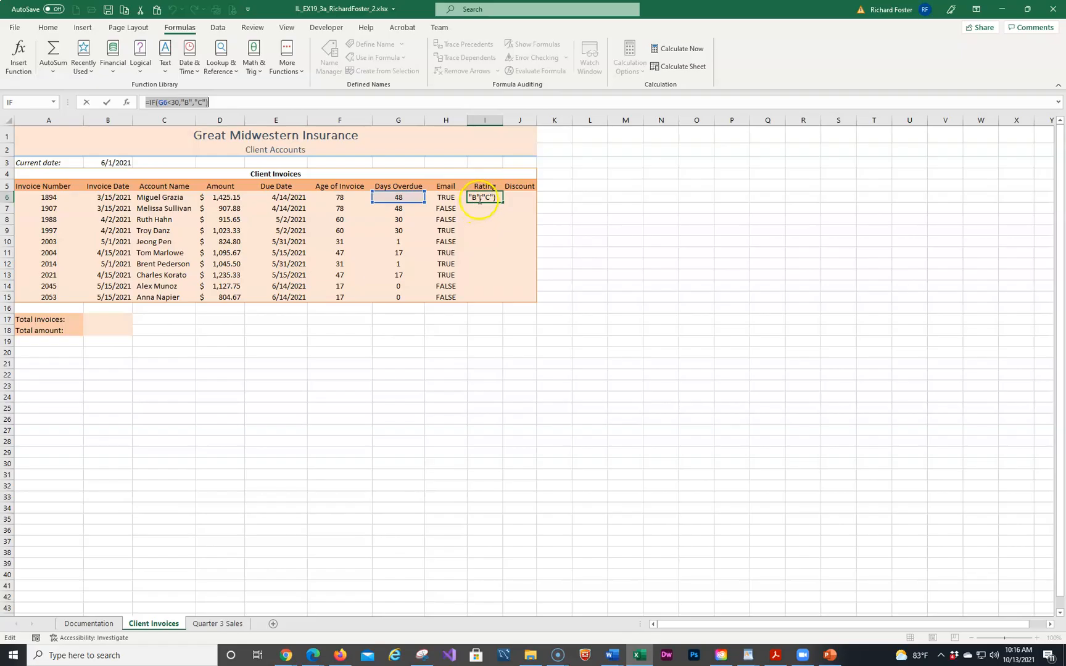
{"action": "key", "text": "Escape"}
{"action": "left_click", "coordinate": [655, 198]}
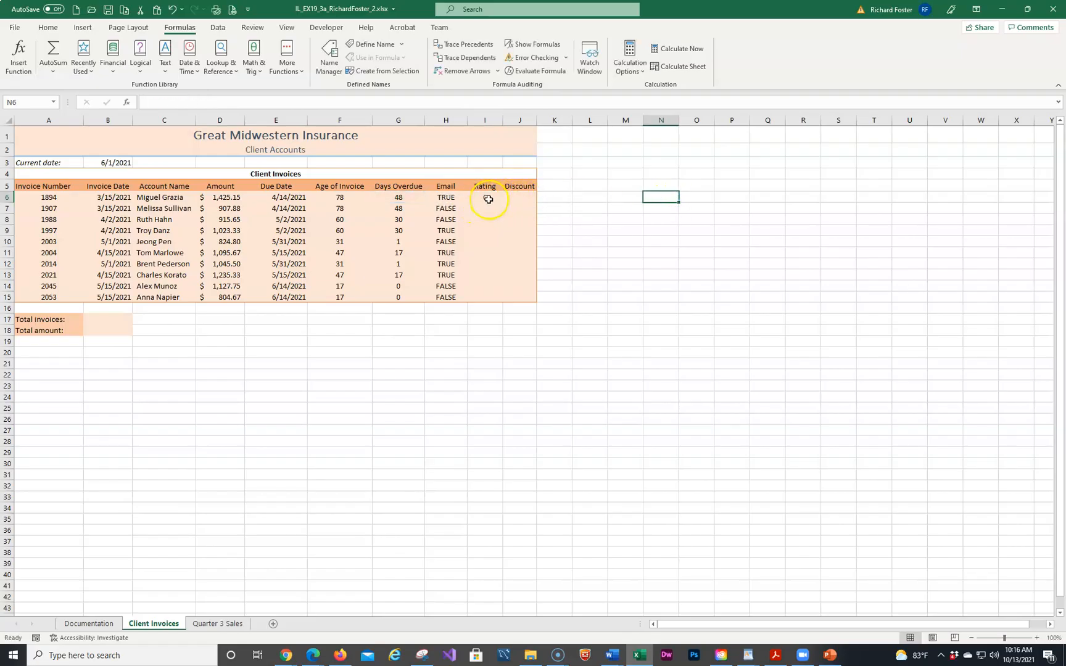
Start an IF function in Rating cell I6 with the logical test G6<1 and "A" as the value if true.
{"action": "left_click", "coordinate": [488, 199]}
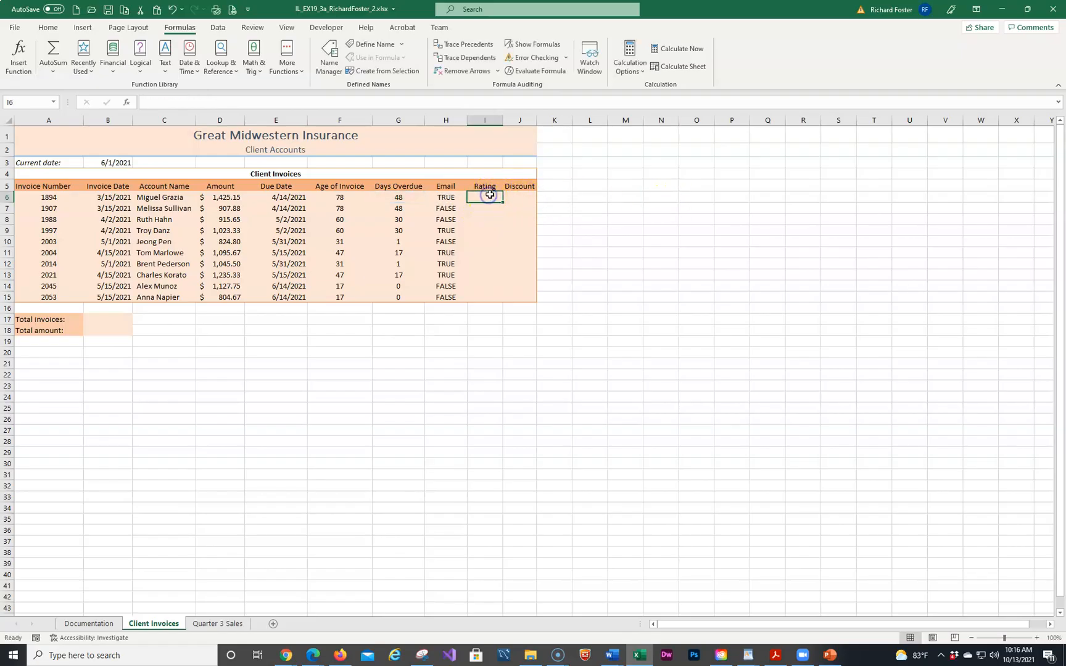
{"action": "left_click", "coordinate": [141, 56]}
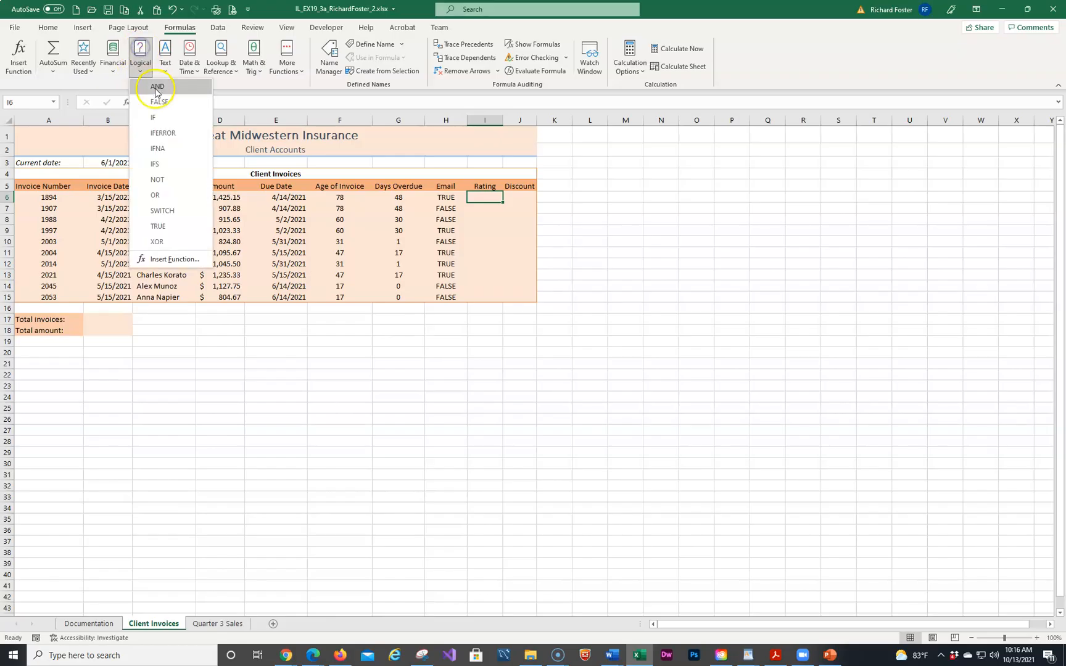
{"action": "left_click", "coordinate": [154, 117]}
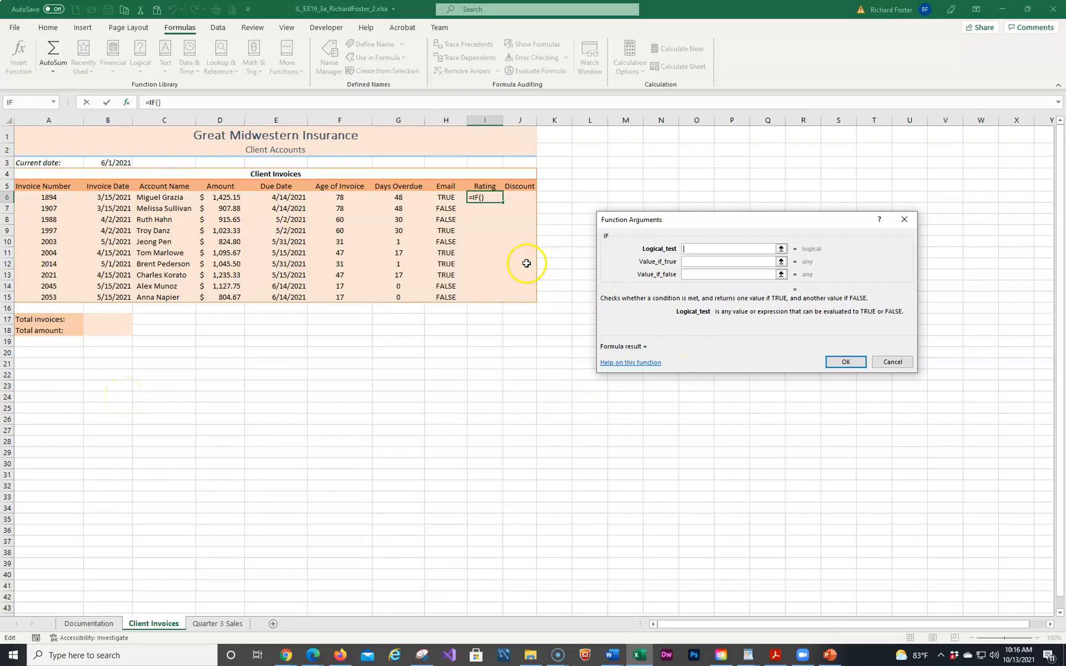
{"action": "left_click", "coordinate": [398, 199]}
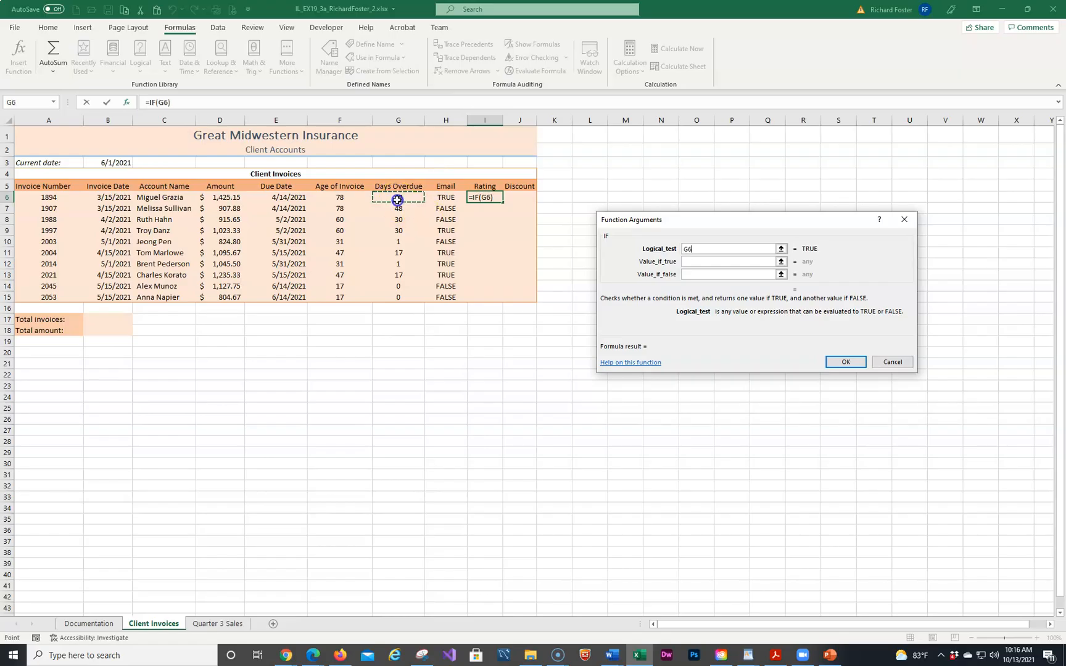
{"action": "type", "text": "<1"}
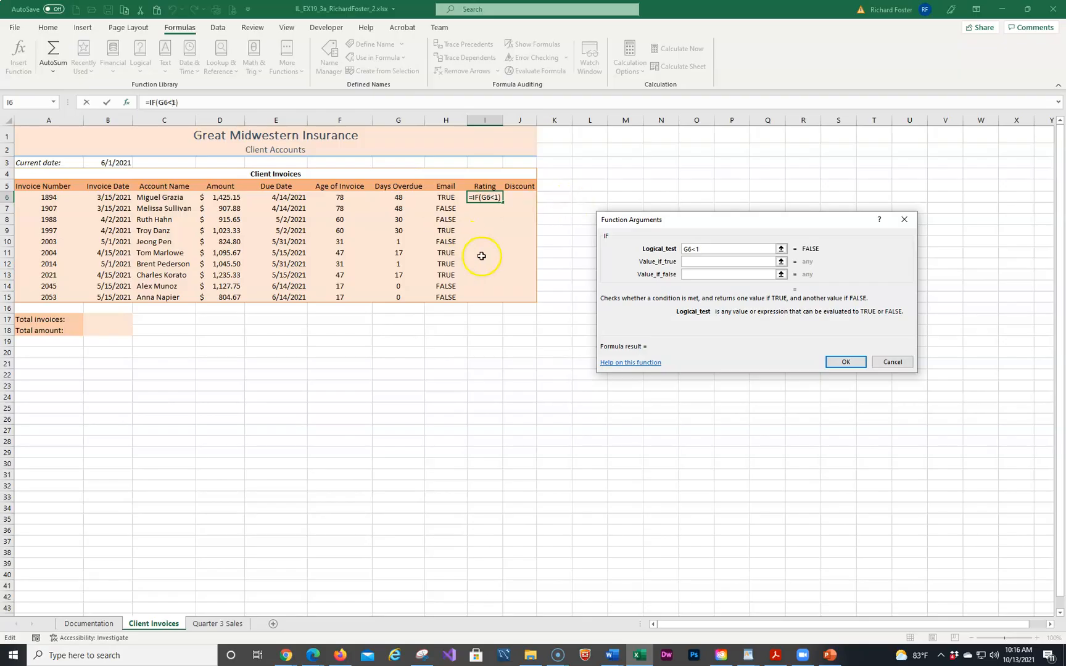
{"action": "left_click", "coordinate": [690, 262]}
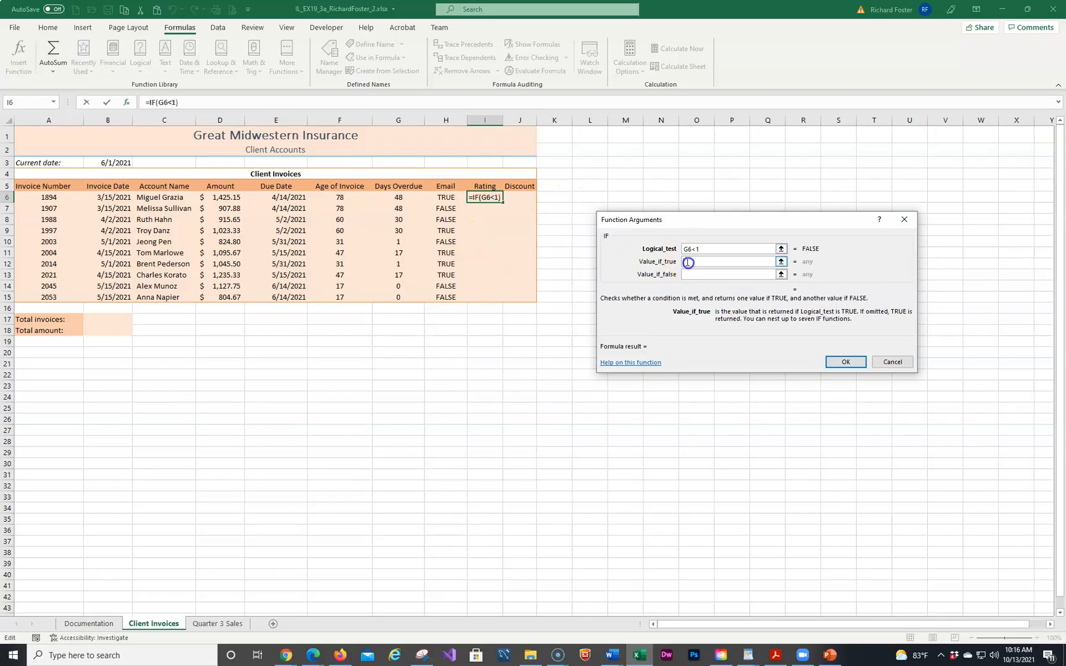
{"action": "type", "text": "A"}
{"action": "key", "text": "Tab"}
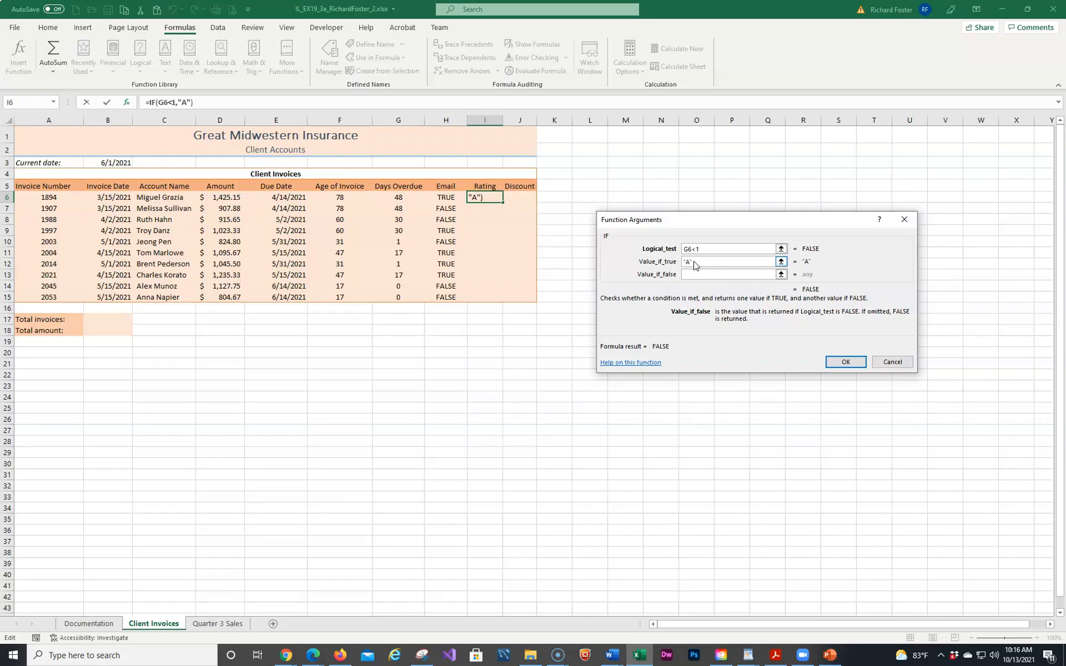
Paste the copied formula =IF(G6<30,"B","C") as the value if false and submit the nested IF function.
{"action": "key", "text": "ctrl+v"}
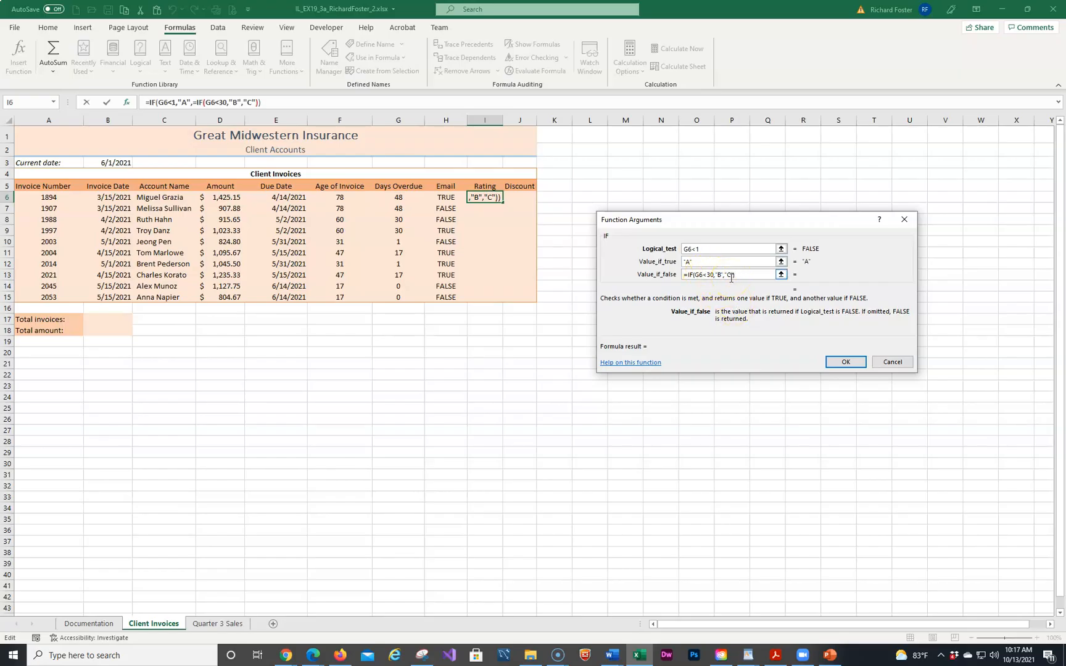
{"action": "left_click", "coordinate": [689, 276]}
{"action": "left_click", "coordinate": [843, 362]}
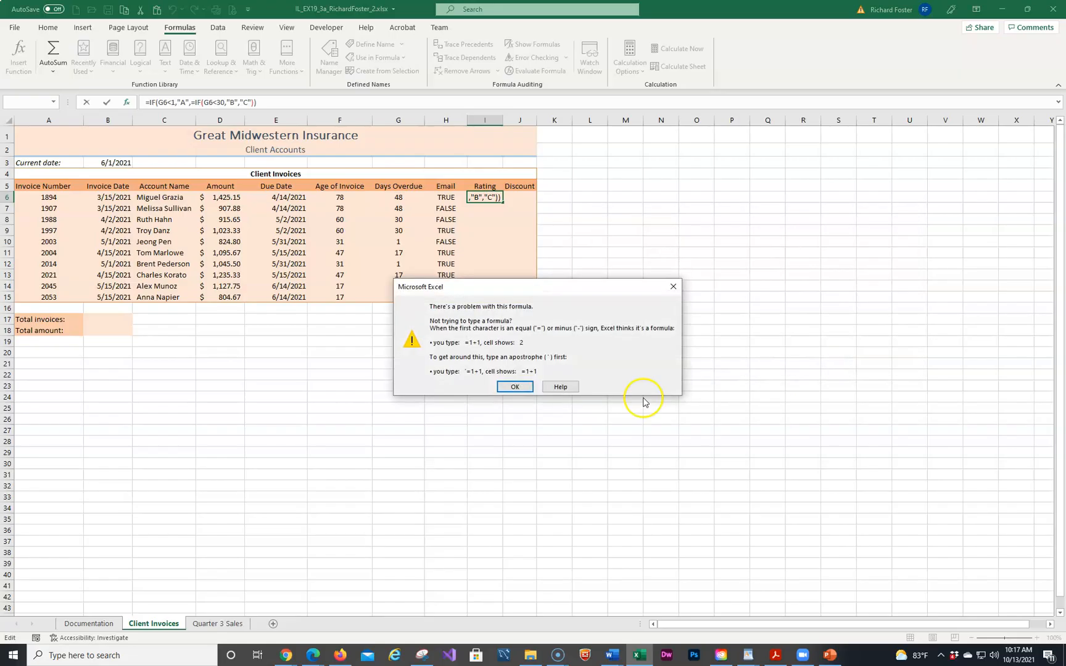
{"action": "left_click", "coordinate": [517, 387]}
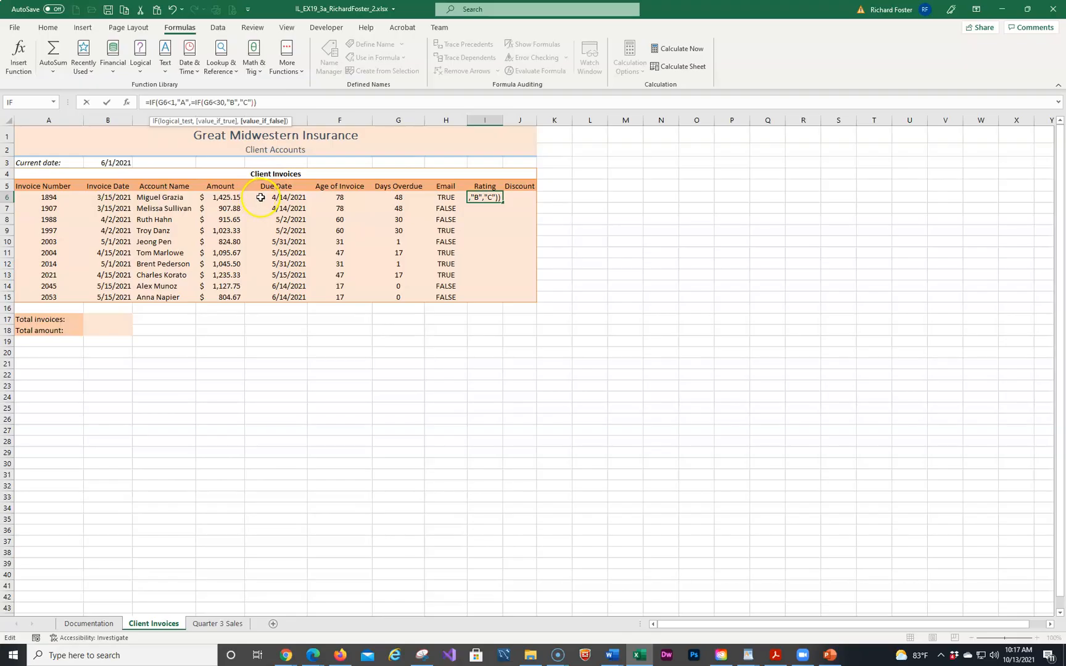
Remove the extra equals sign before the nested IF in I6 and enter the formula =IF(G6<1,"A",IF(G6<30,"B","C")).
{"action": "key", "text": "Left"}
{"action": "key", "text": "Left"}
{"action": "key", "text": "Left"}
{"action": "key", "text": "Left"}
{"action": "key", "text": "Left"}
{"action": "key", "text": "Left"}
{"action": "key", "text": "Left"}
{"action": "key", "text": "Left"}
{"action": "key", "text": "Left"}
{"action": "key", "text": "Left"}
{"action": "key", "text": "Left"}
{"action": "key", "text": "Left"}
{"action": "key", "text": "Left"}
{"action": "key", "text": "Left"}
{"action": "key", "text": "Left"}
{"action": "key", "text": "Left"}
{"action": "key", "text": "Left"}
{"action": "key", "text": "Left"}
{"action": "key", "text": "BackSpace"}
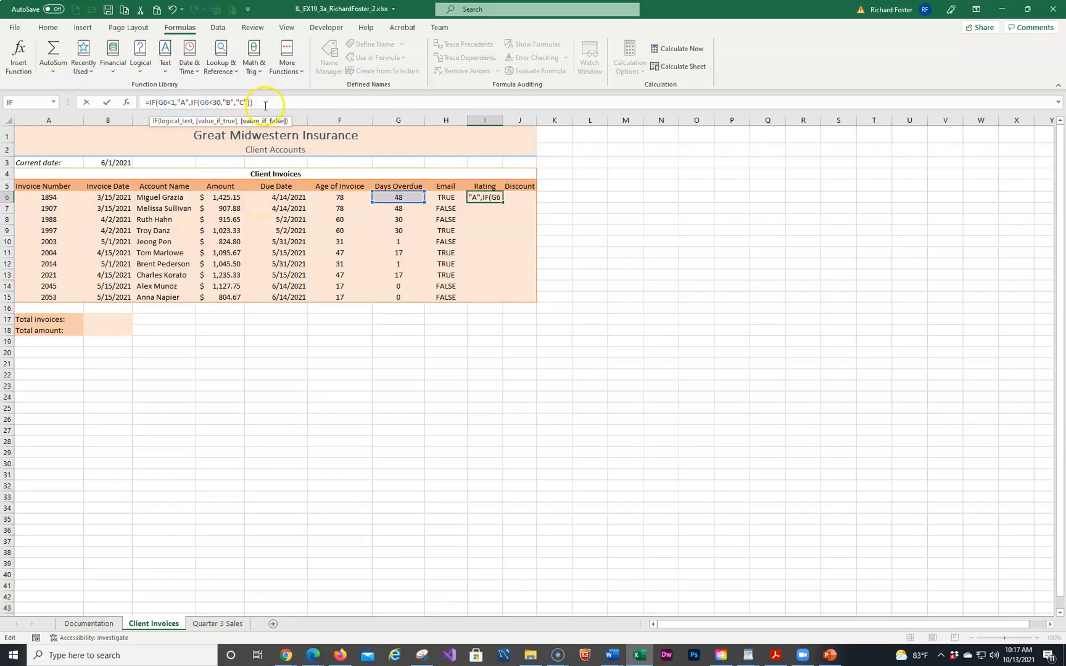
{"action": "key", "text": "Return"}
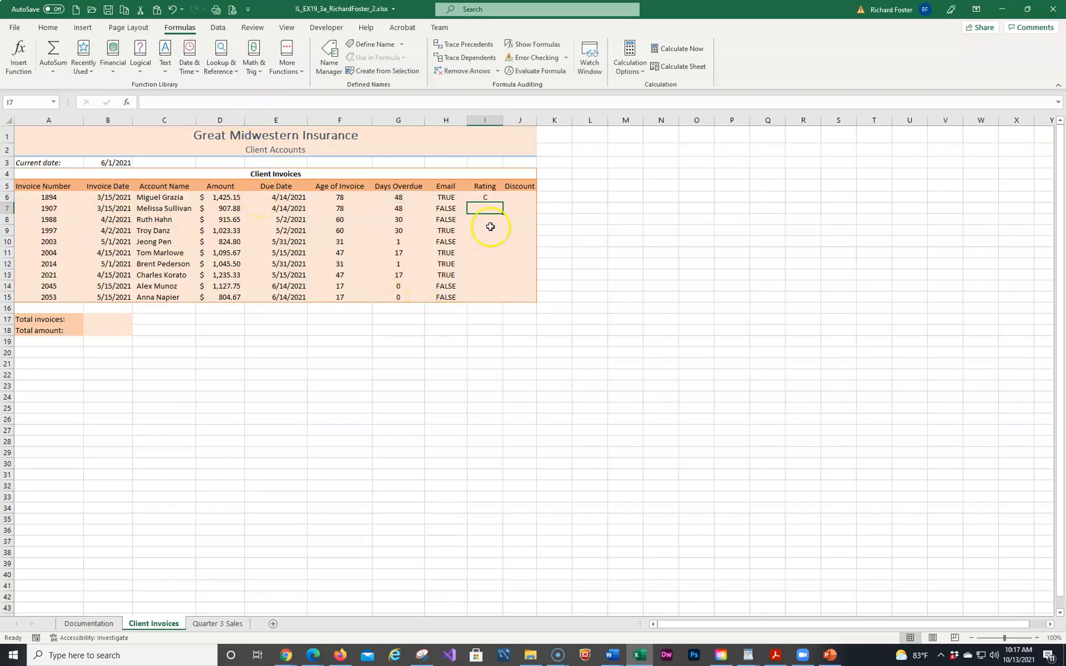
Fill the Rating formula from I6 down through I15 without formatting.
{"action": "left_click", "coordinate": [489, 197]}
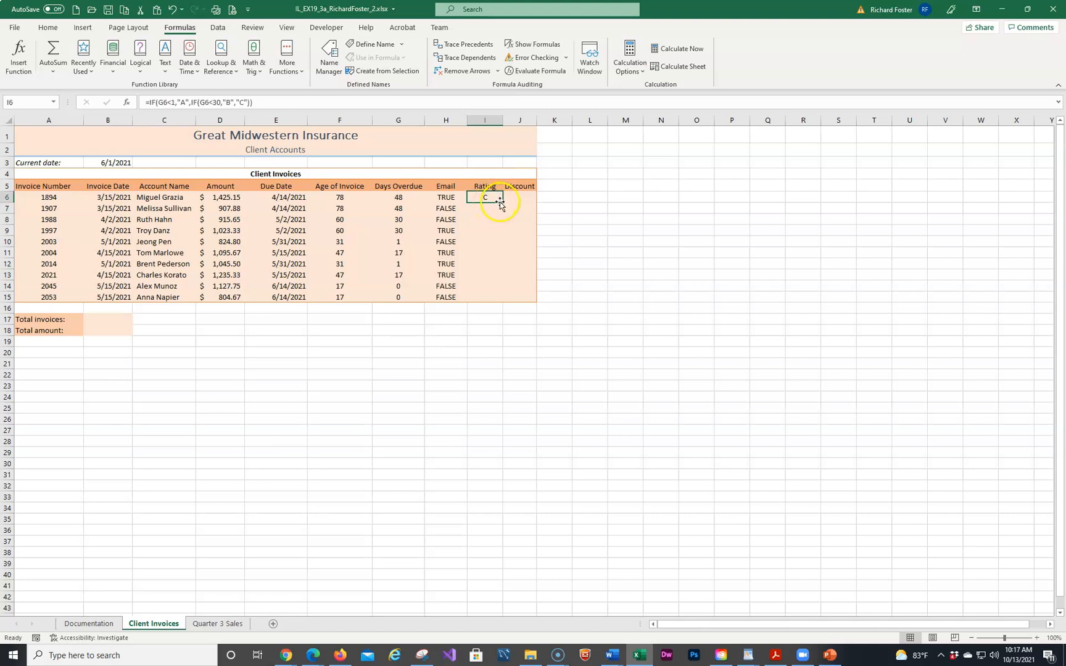
{"action": "left_click_drag", "start_coordinate": [503, 203], "coordinate": [503, 303]}
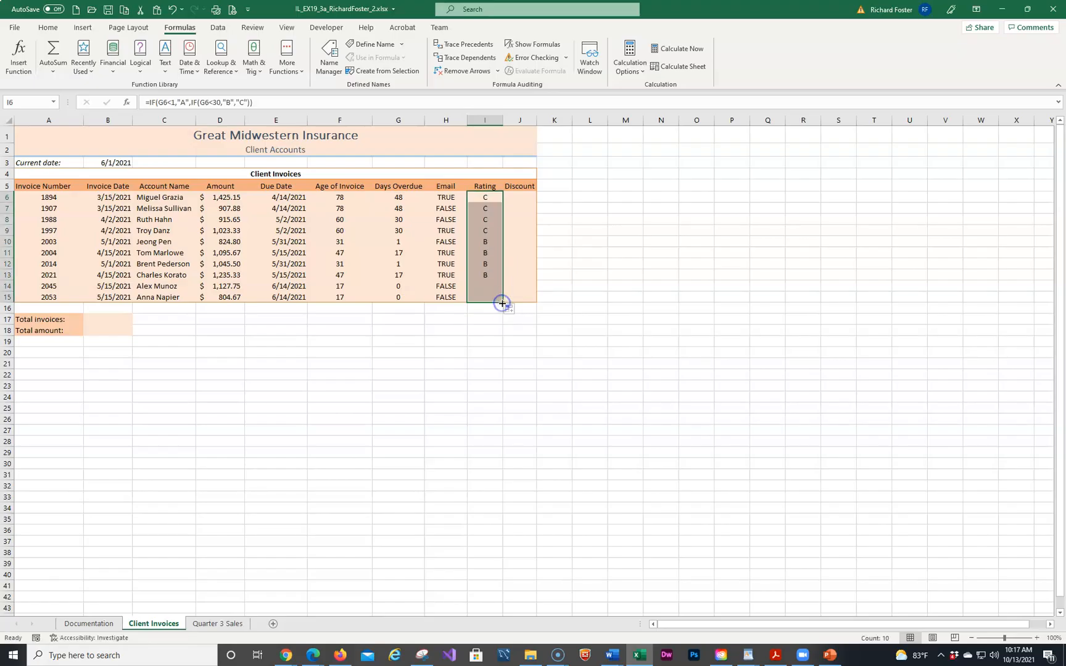
{"action": "left_click", "coordinate": [513, 308]}
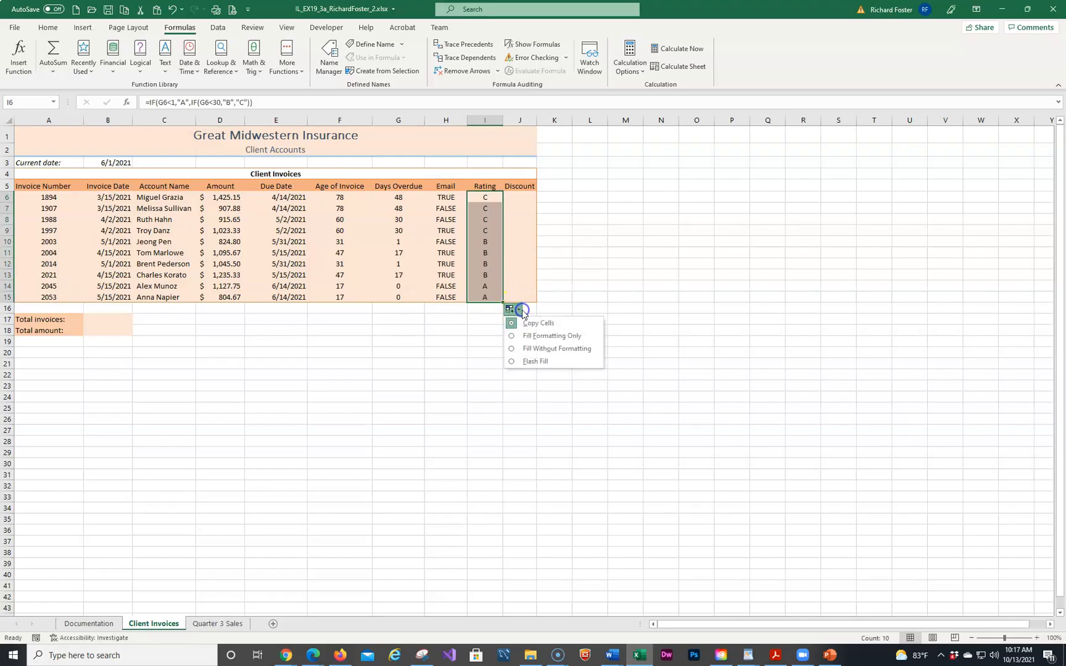
{"action": "left_click", "coordinate": [534, 349]}
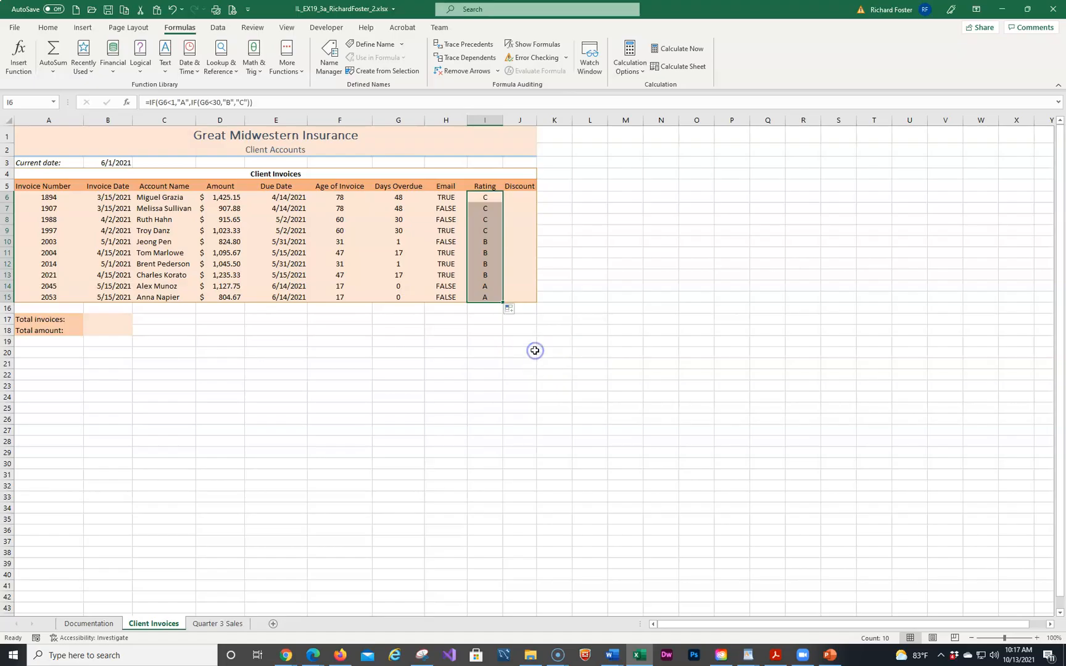
{"action": "left_click", "coordinate": [613, 346]}
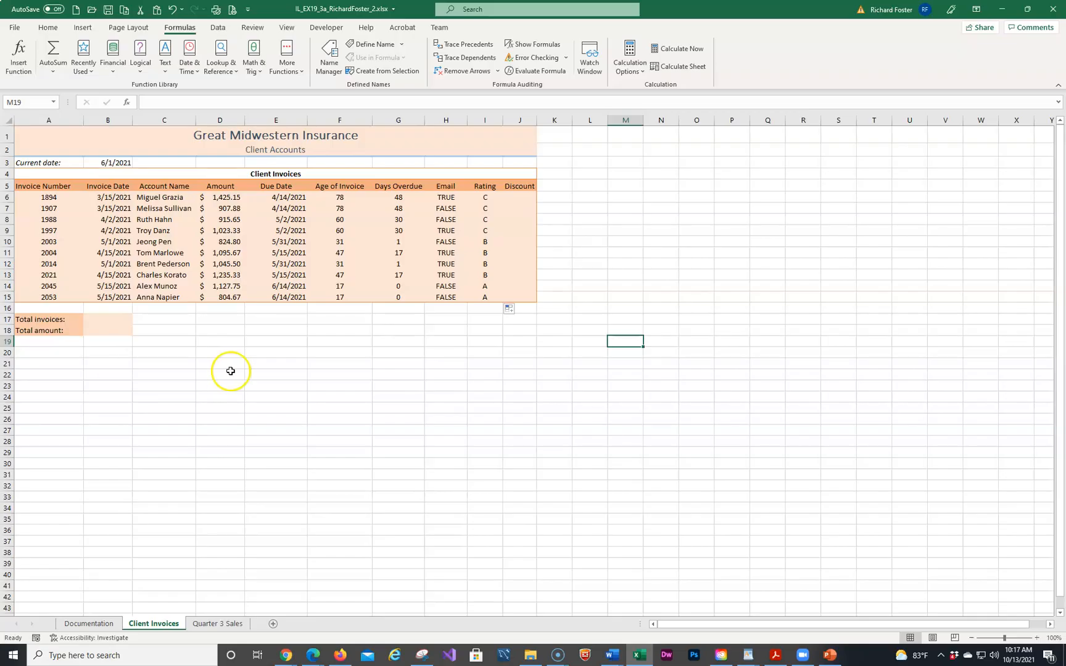
Enter an OR function in Discount cell J6 that tests I6="A" and H6=FALSE.
{"action": "left_click", "coordinate": [513, 196]}
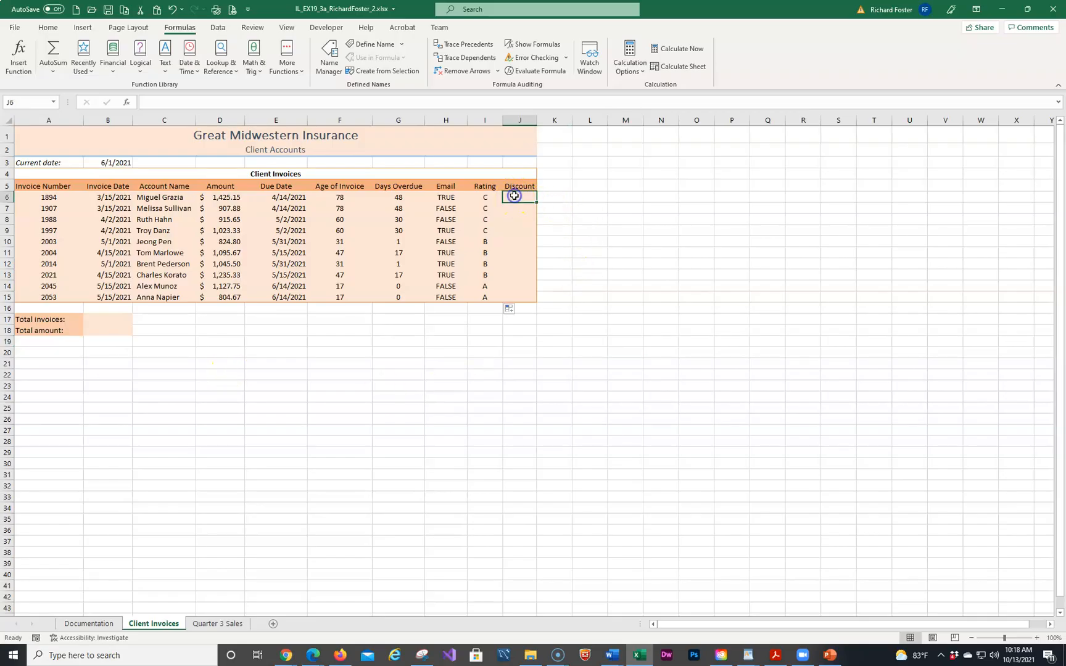
{"action": "left_click", "coordinate": [141, 50]}
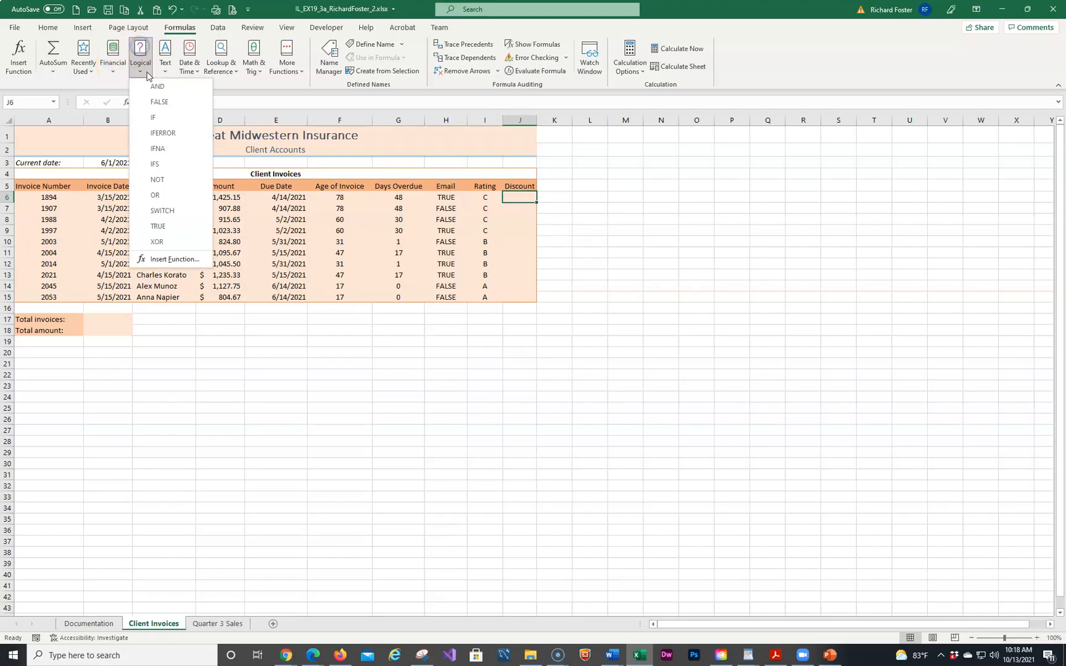
{"action": "left_click", "coordinate": [156, 198]}
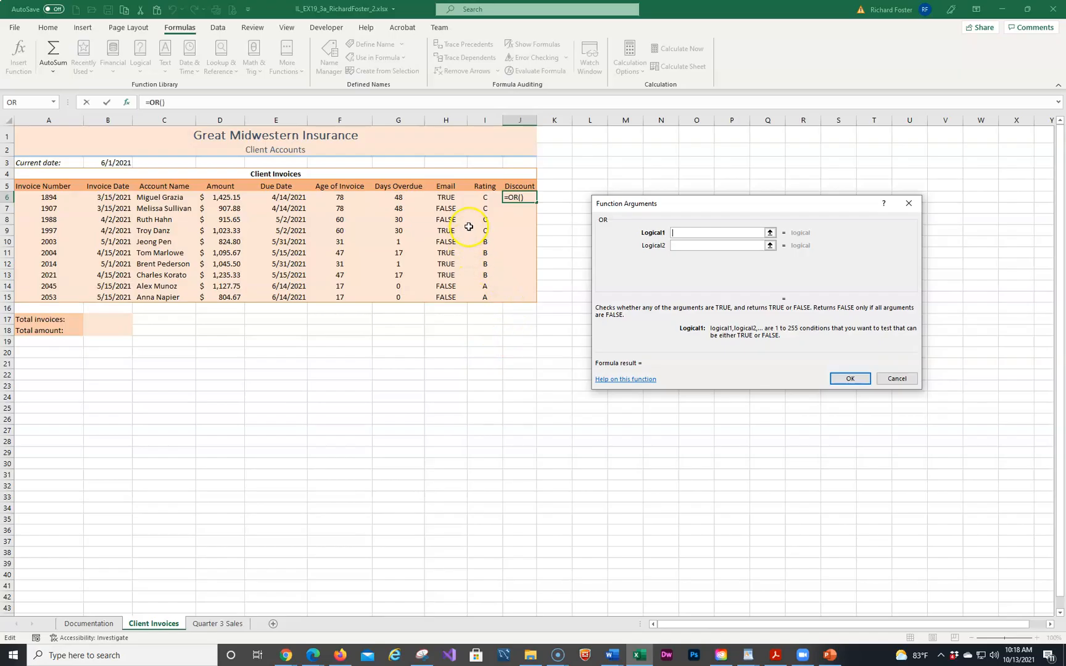
{"action": "left_click", "coordinate": [485, 199]}
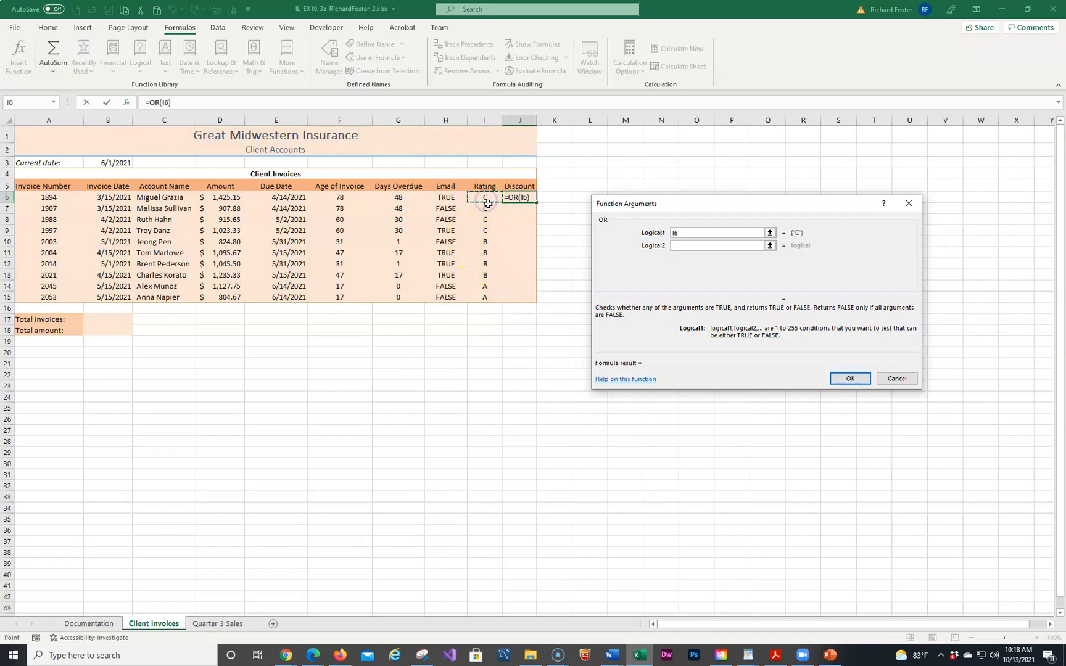
{"action": "type", "text": "=\"A"}
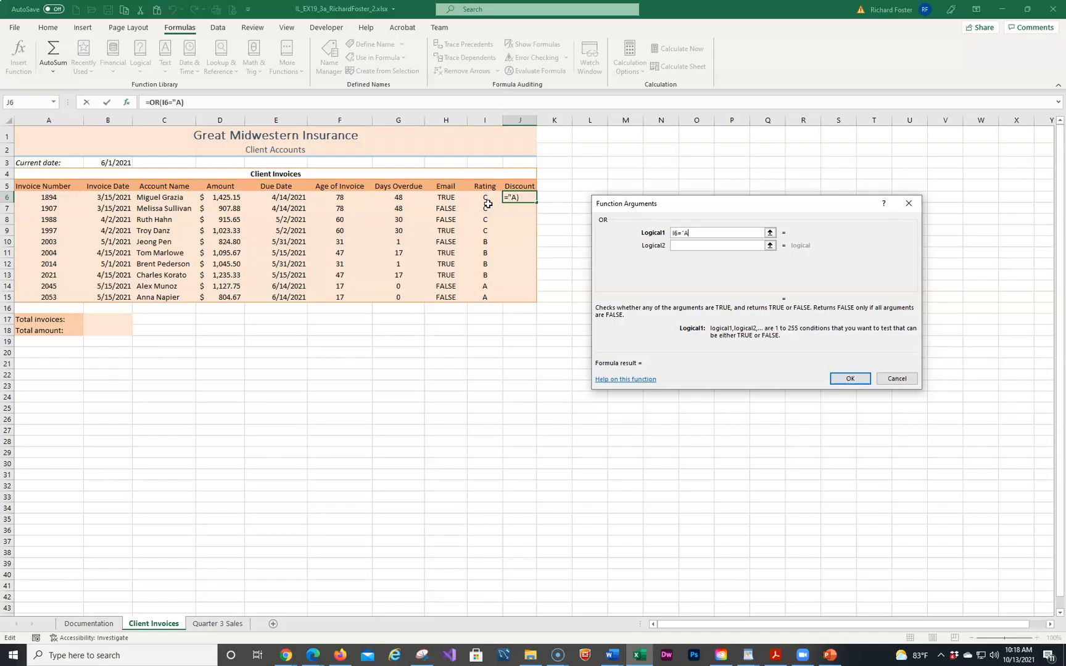
{"action": "type", "text": "\""}
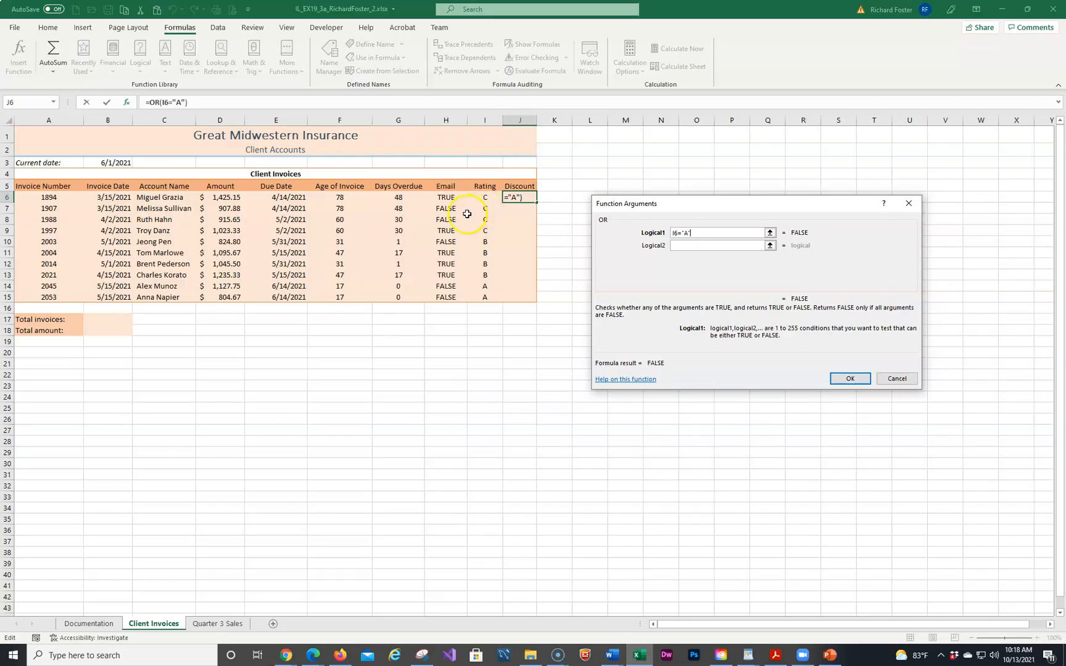
{"action": "left_click", "coordinate": [692, 247]}
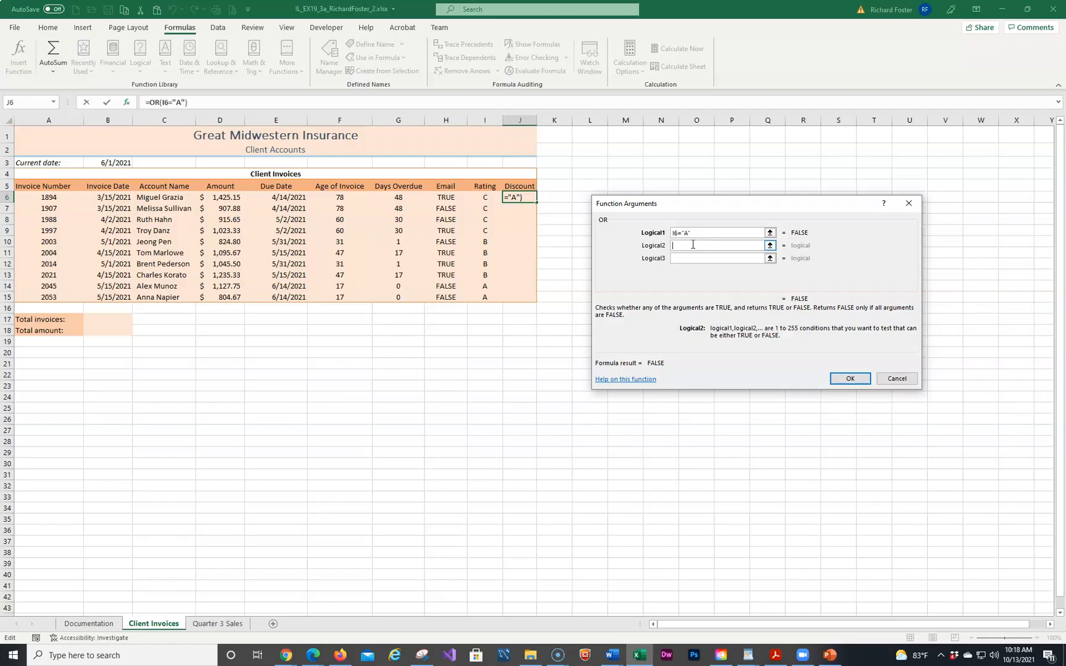
{"action": "left_click", "coordinate": [449, 198]}
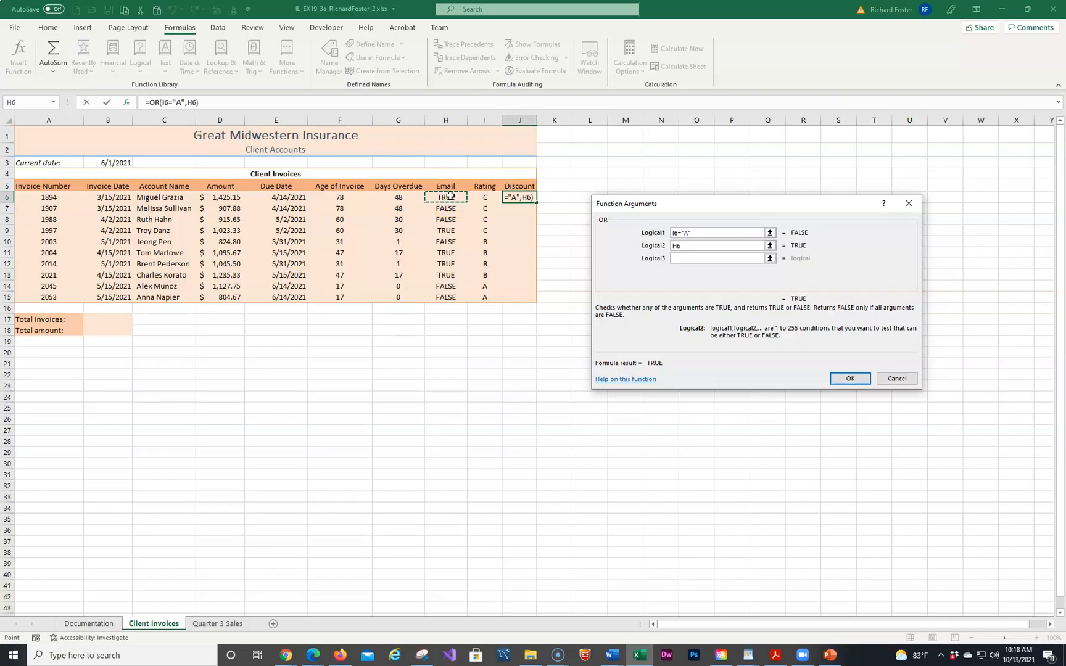
{"action": "type", "text": "="}
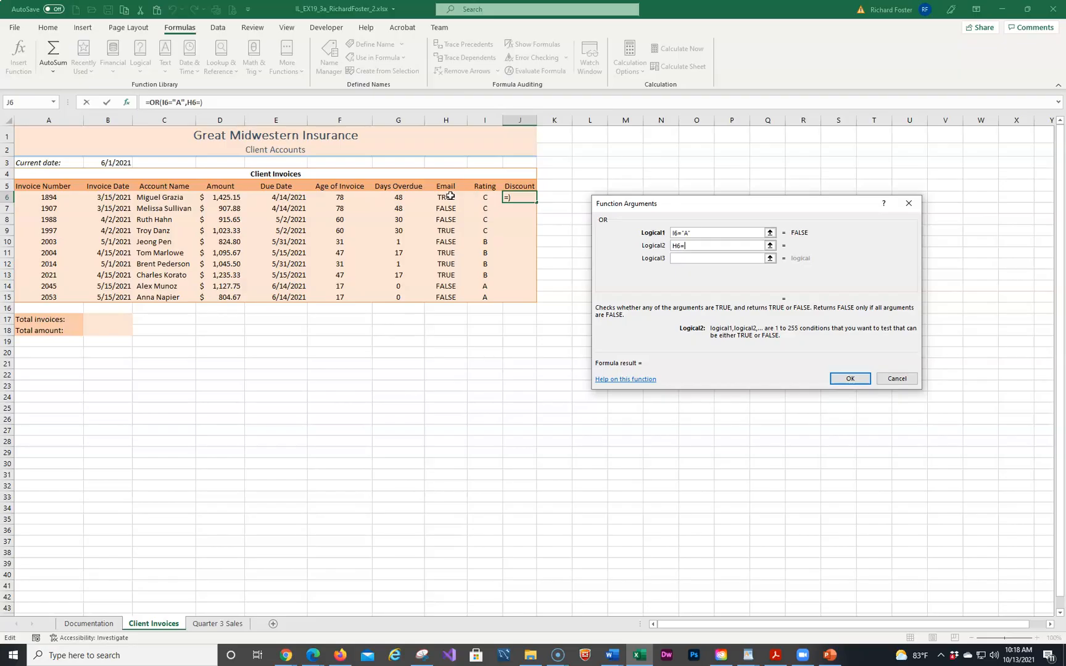
{"action": "type", "text": "FALSE"}
{"action": "left_click", "coordinate": [855, 378]}
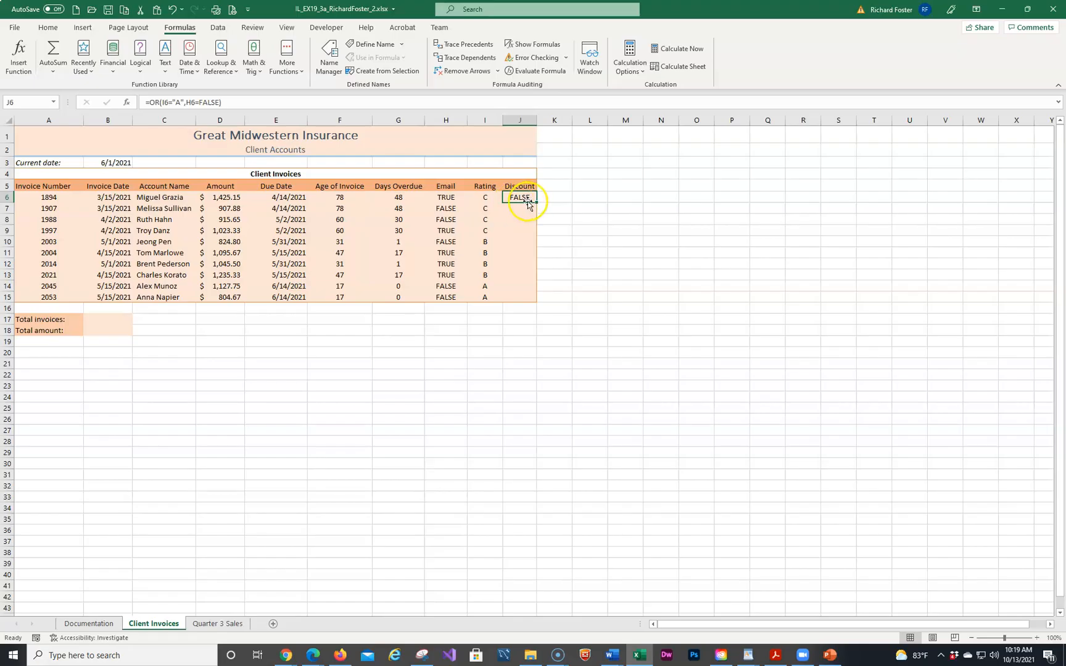
Fill the Discount formula from J6 down through J15 without formatting.
{"action": "left_click_drag", "start_coordinate": [535, 203], "coordinate": [538, 301]}
{"action": "left_click", "coordinate": [543, 308]}
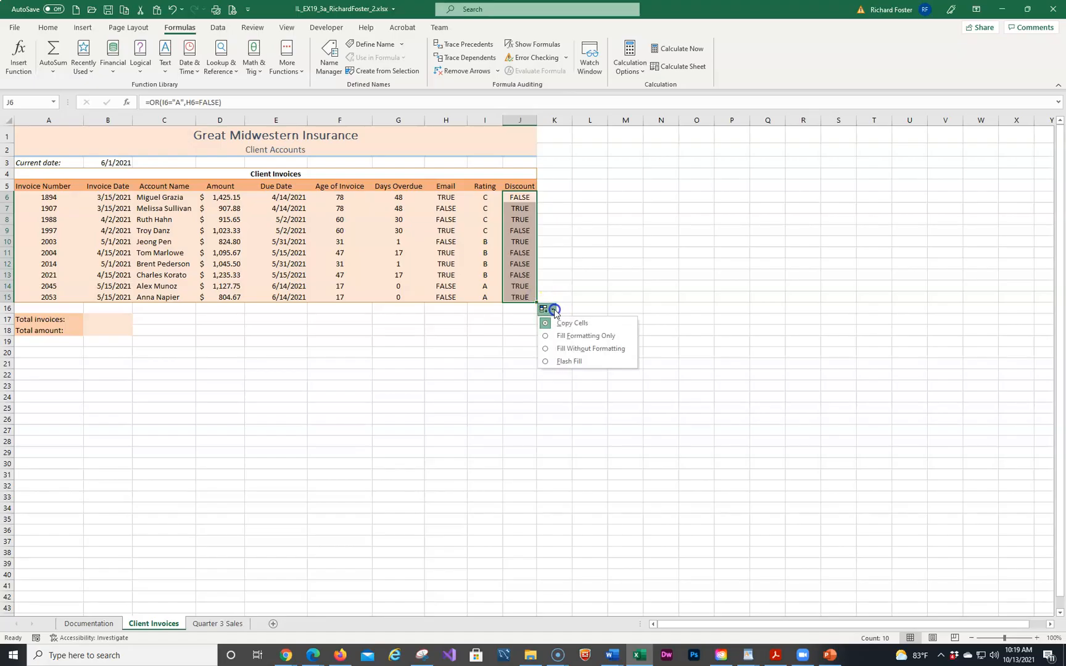
{"action": "left_click", "coordinate": [567, 348]}
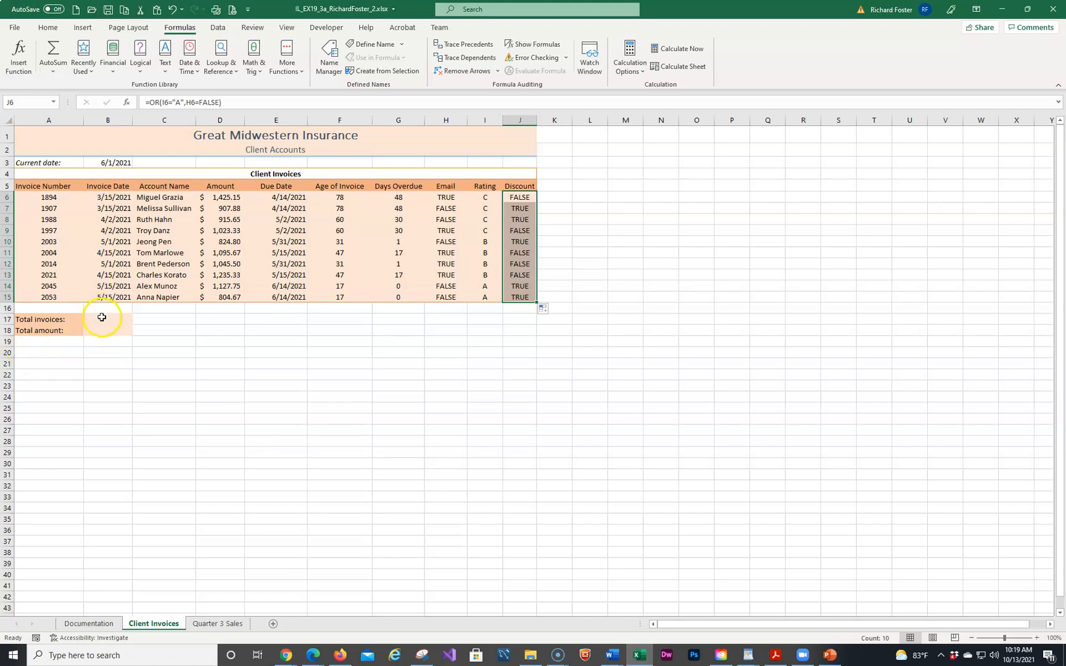
Enter a COUNT function in Total invoices cell B17 that counts the invoice numbers in A6:A15.
{"action": "left_click", "coordinate": [102, 317]}
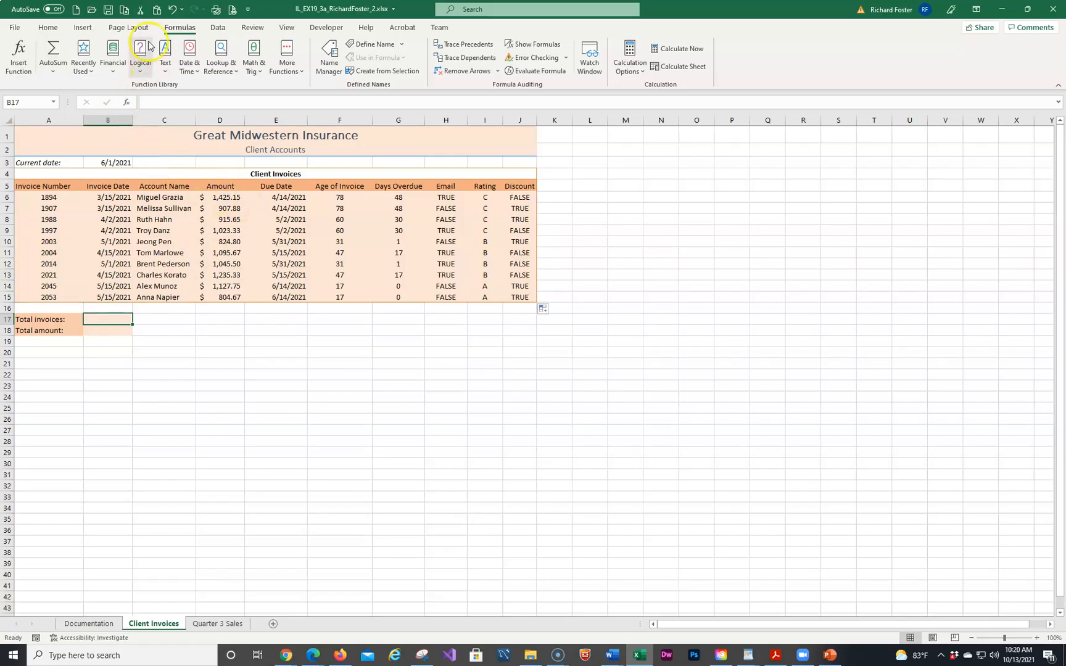
{"action": "left_click", "coordinate": [302, 71]}
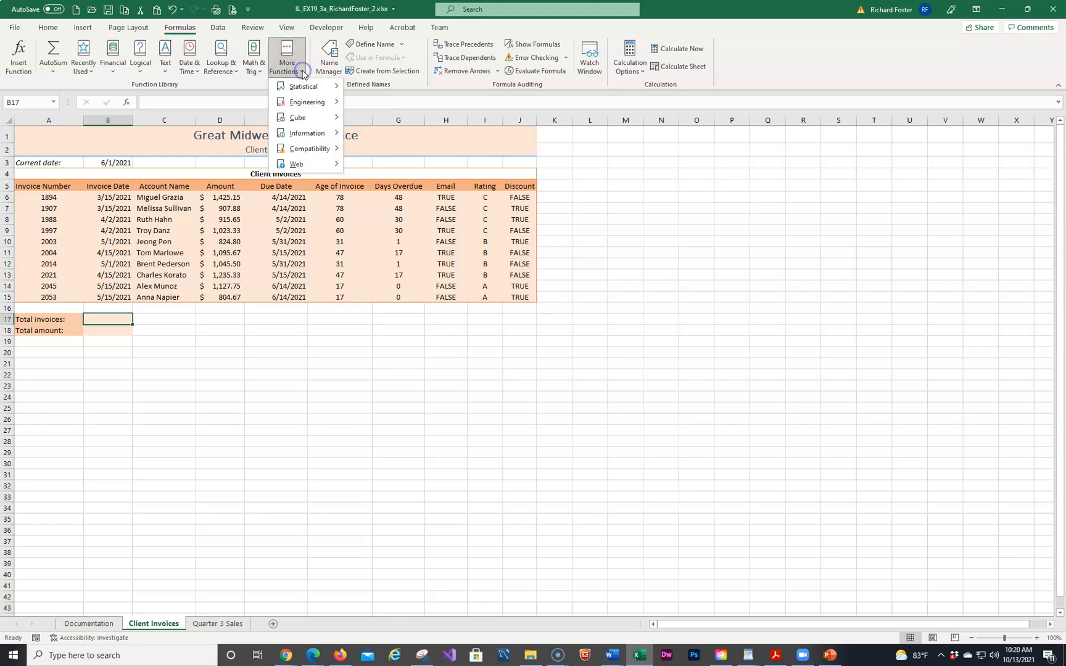
{"action": "mouse_move", "coordinate": [303, 87]}
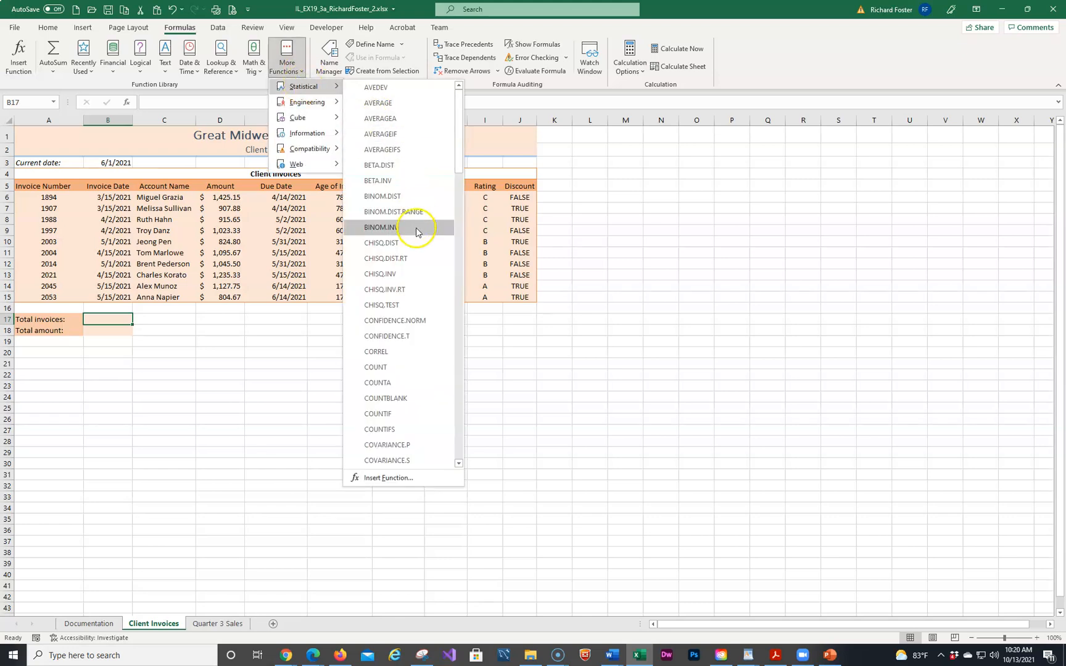
{"action": "left_click", "coordinate": [394, 367]}
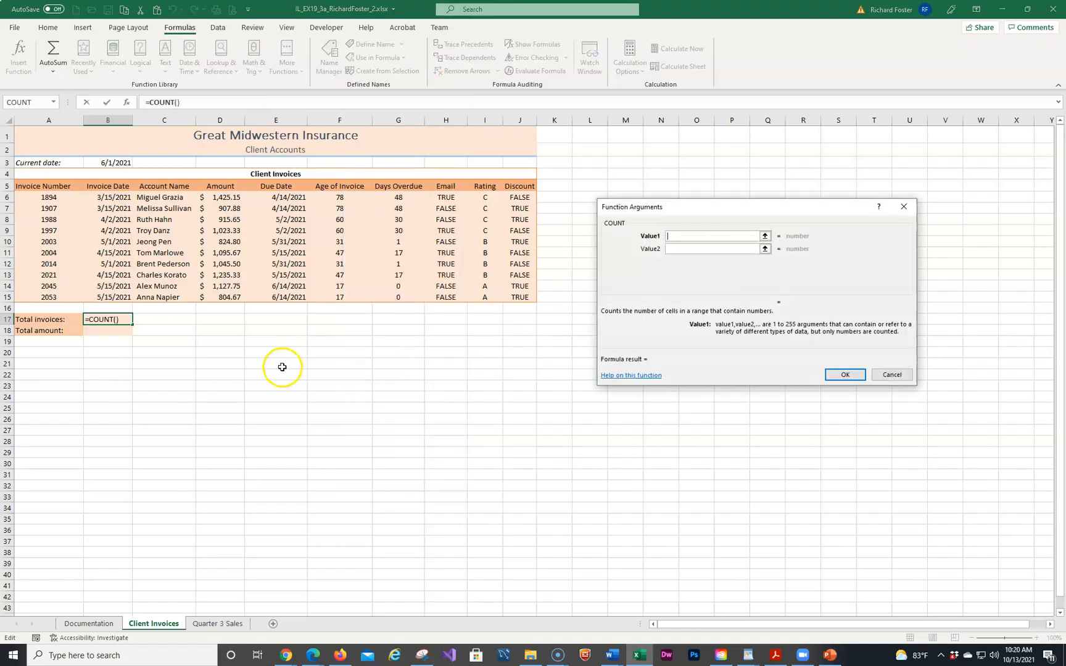
{"action": "left_click_drag", "start_coordinate": [49, 197], "coordinate": [50, 293]}
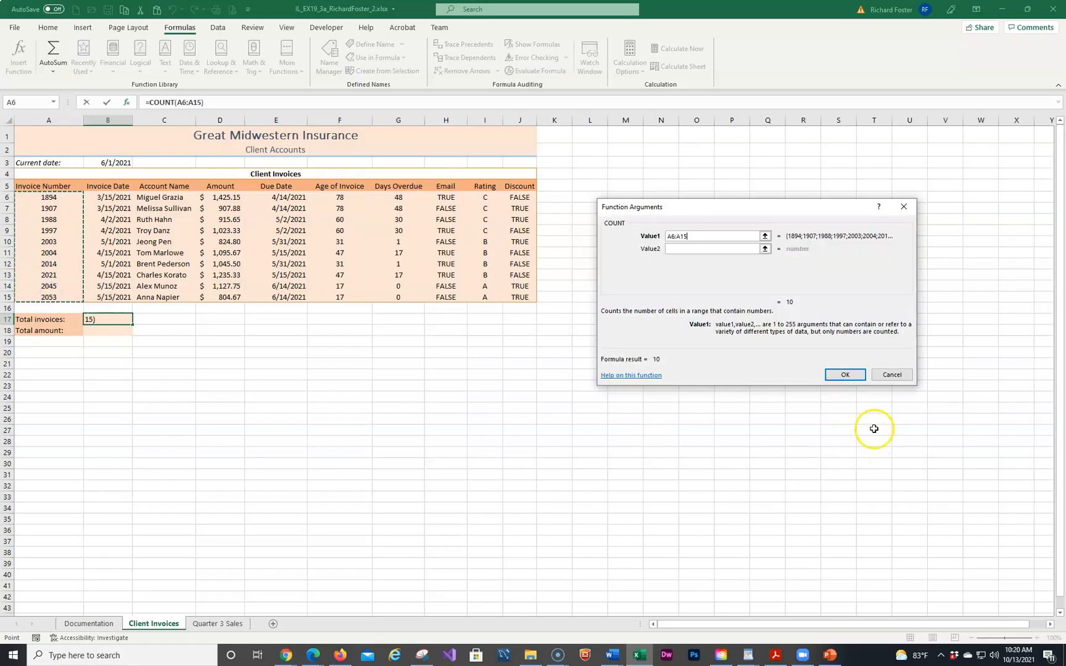
{"action": "left_click", "coordinate": [844, 366]}
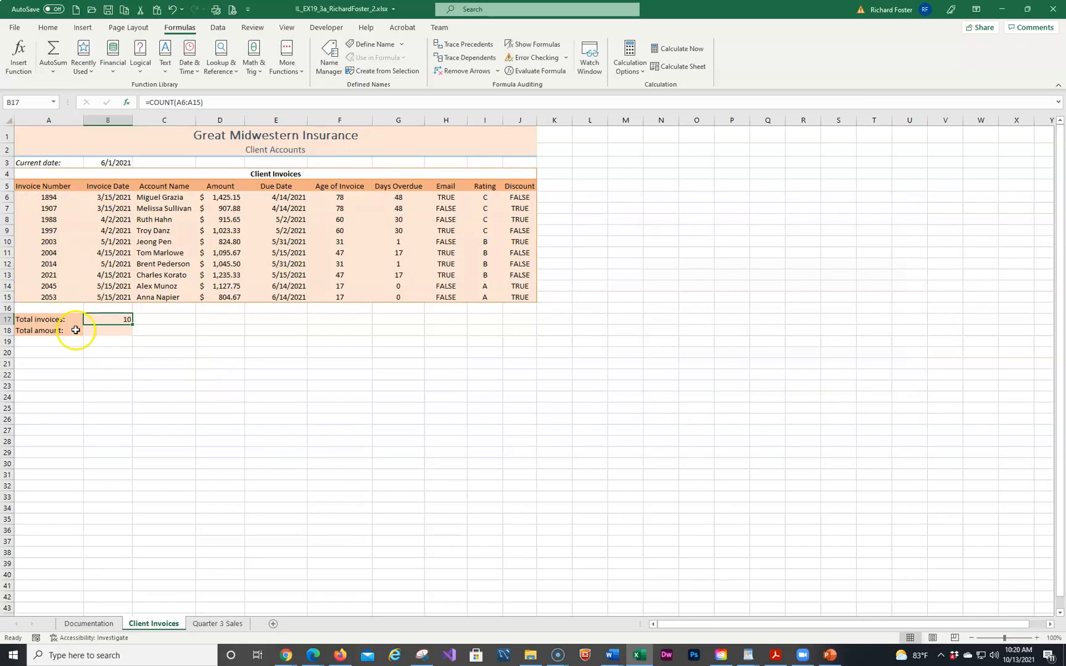
Enter a SUM function in Total amount cell B18 that adds the invoice amounts in D6:D15.
{"action": "left_click", "coordinate": [97, 328]}
{"action": "left_click", "coordinate": [96, 330]}
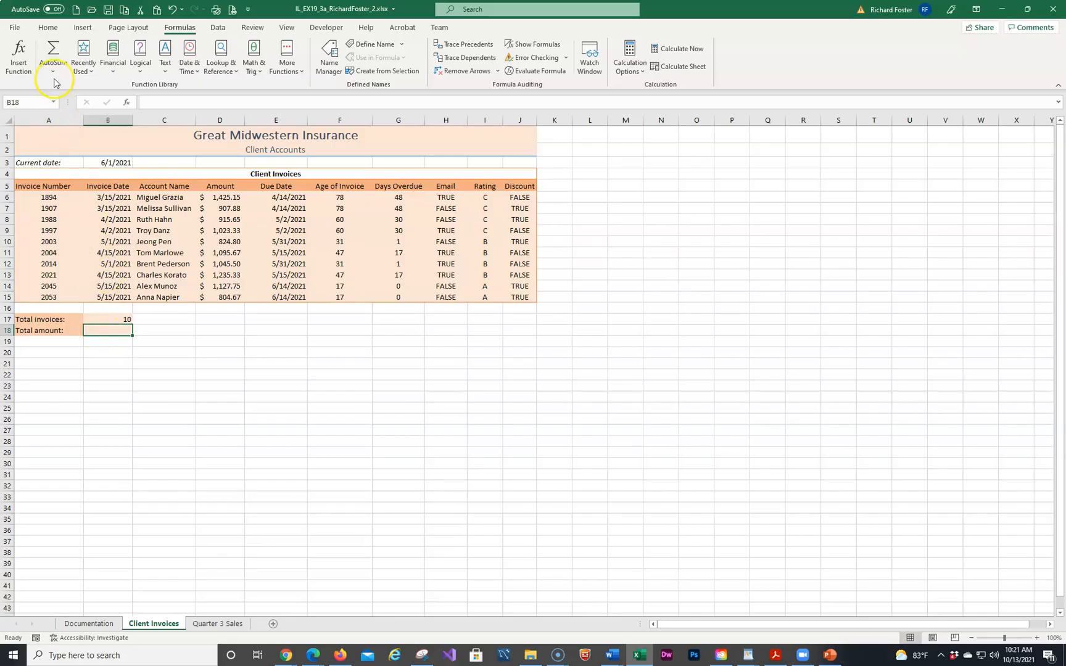
{"action": "left_click", "coordinate": [56, 49]}
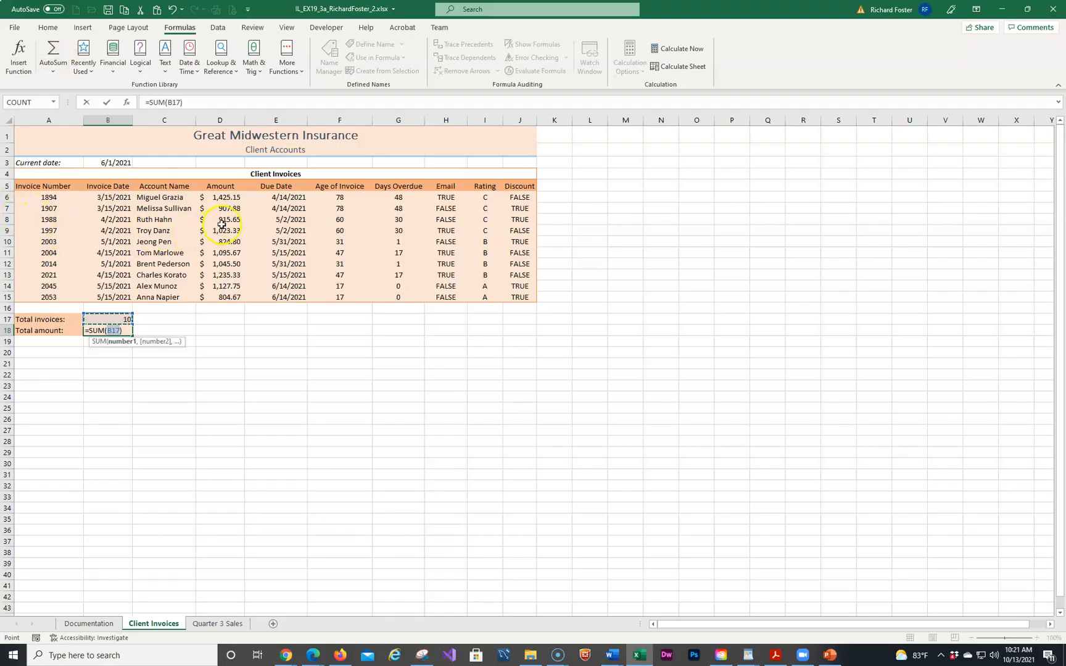
{"action": "left_click_drag", "start_coordinate": [222, 199], "coordinate": [222, 297]}
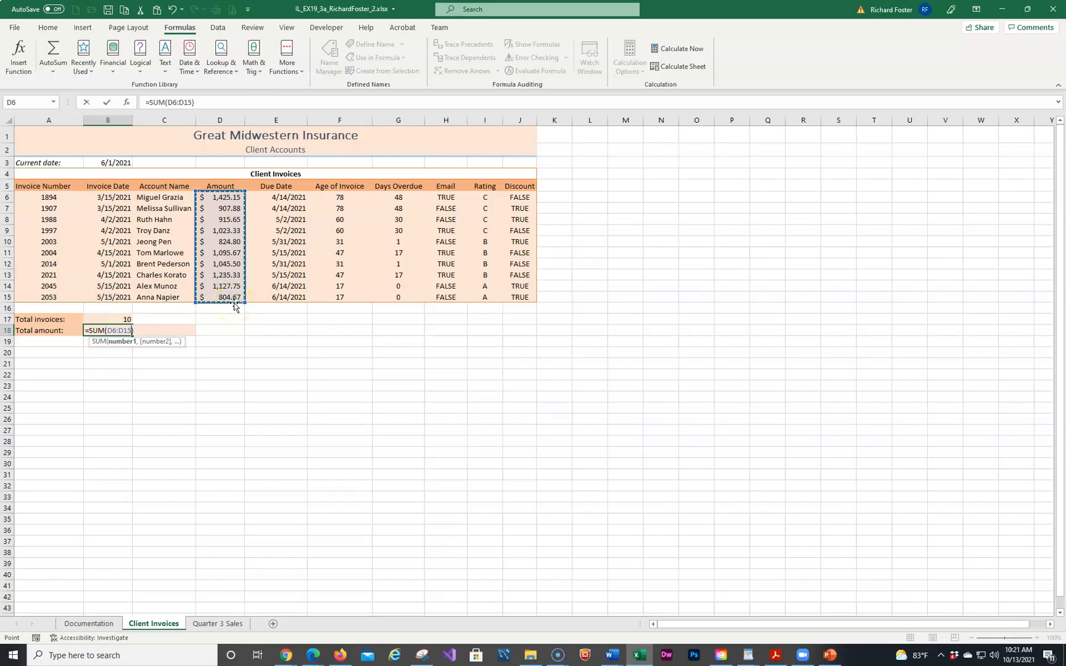
{"action": "key", "text": "Return"}
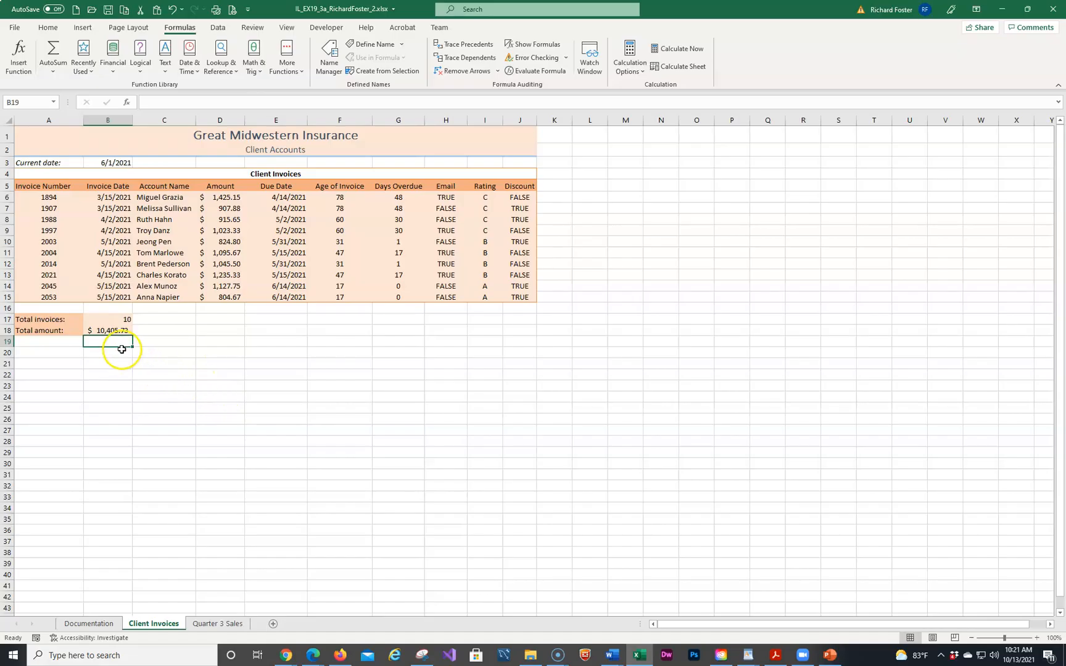
Nest the SUM in B18 inside a ROUND function with 0 decimal digits, giving =ROUND(SUM(D6:D15),0).
{"action": "left_click", "coordinate": [113, 331]}
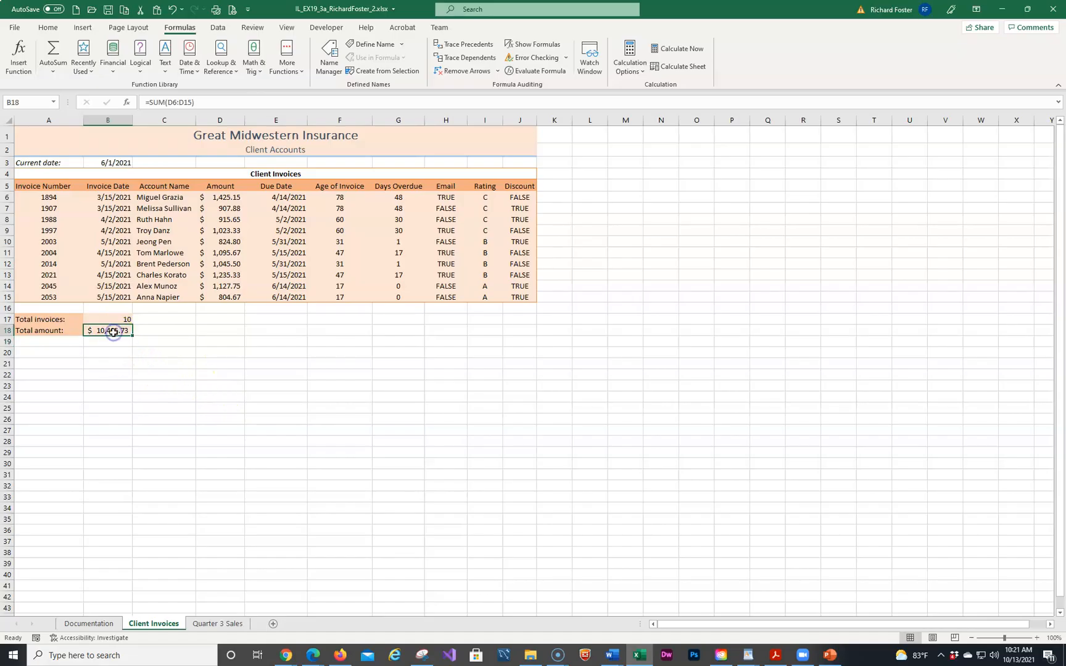
{"action": "left_click", "coordinate": [150, 103]}
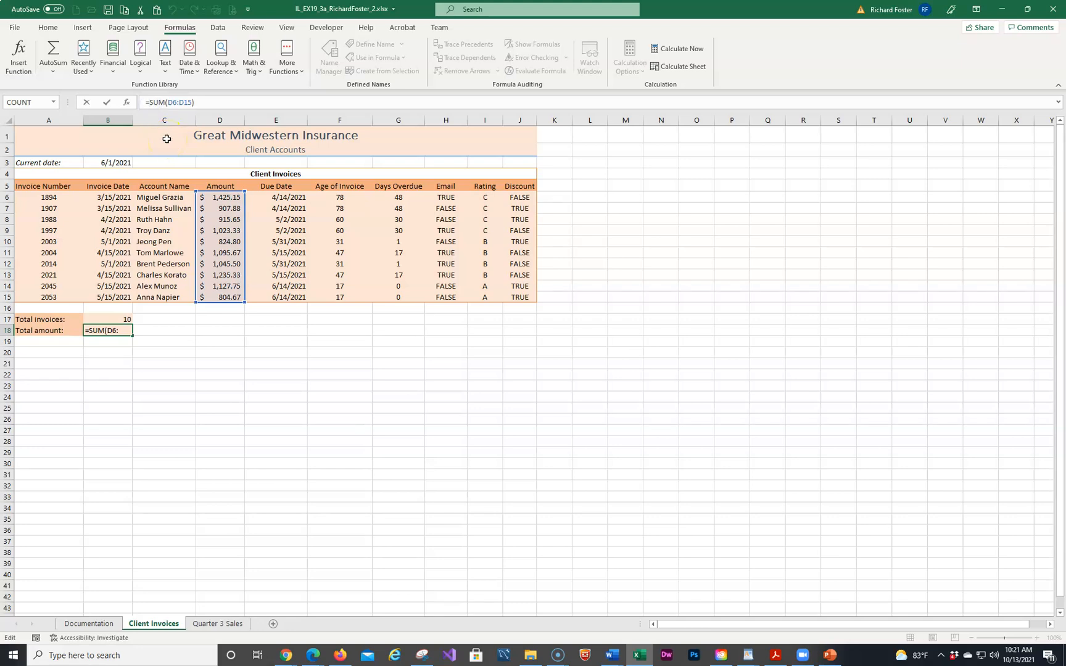
{"action": "type", "text": "ROU"}
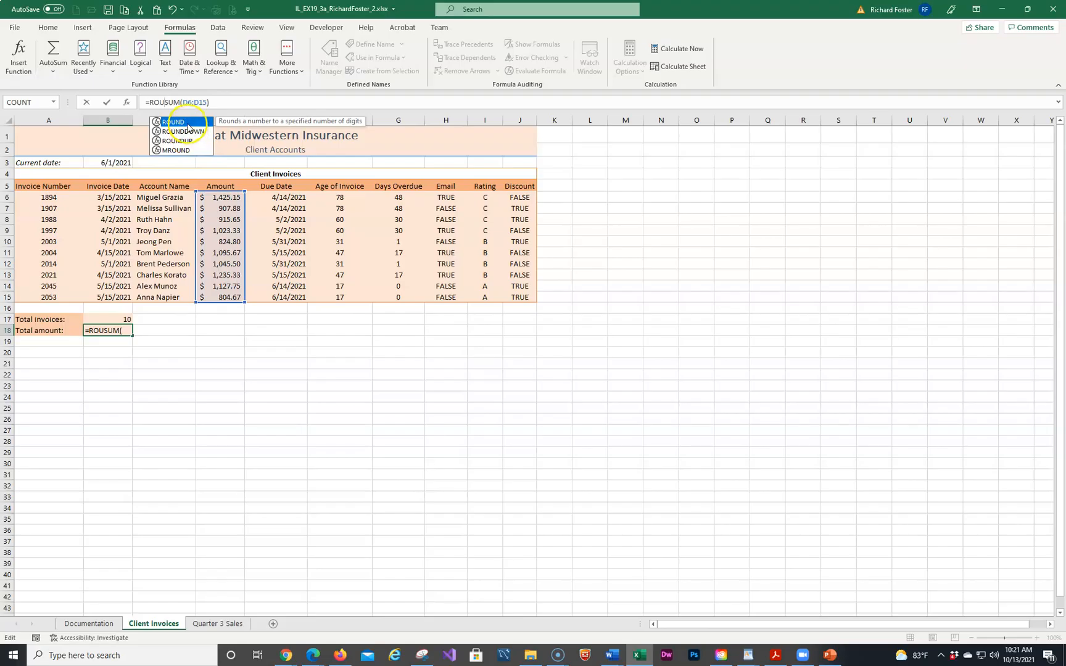
{"action": "double_click", "coordinate": [186, 124]}
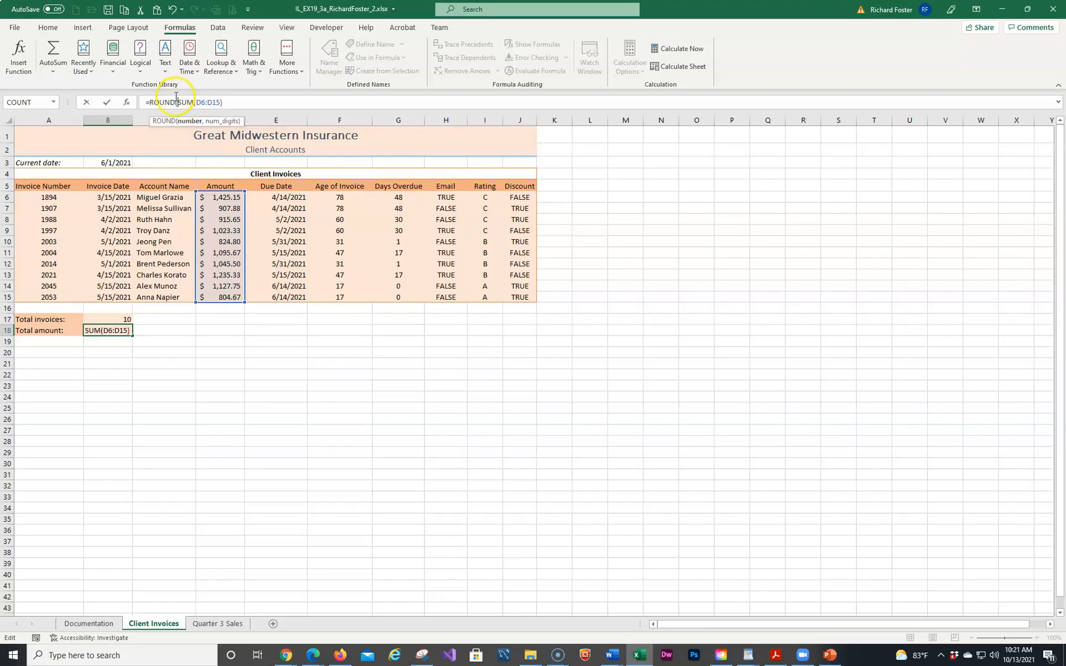
{"action": "left_click", "coordinate": [227, 102]}
{"action": "left_click", "coordinate": [190, 121]}
{"action": "type", "text": ","}
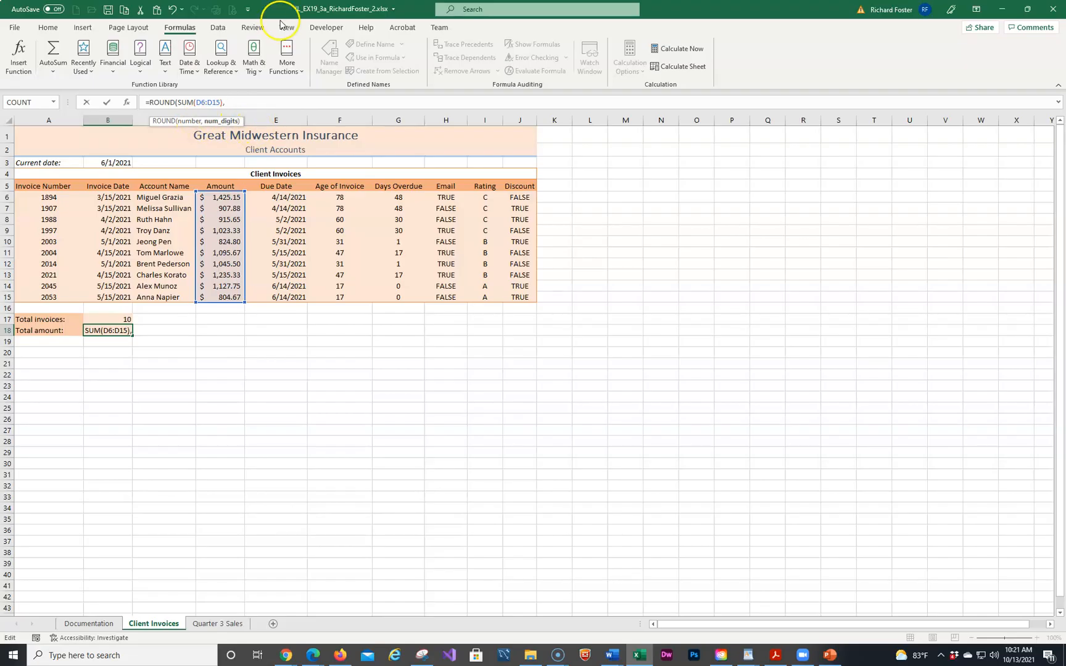
{"action": "type", "text": "0"}
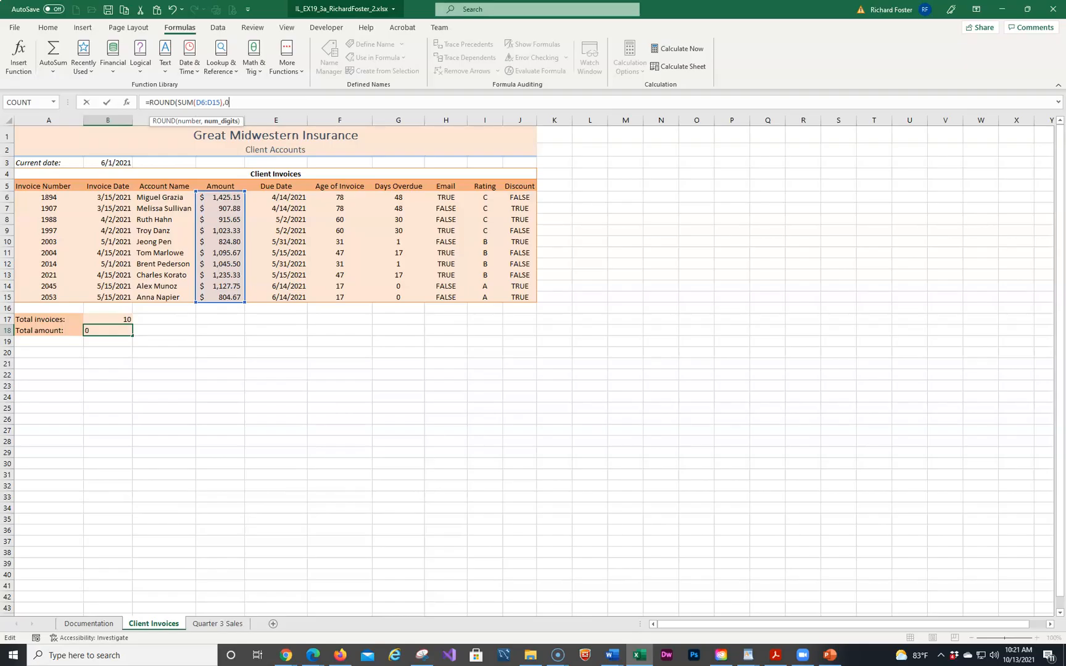
{"action": "type", "text": ")"}
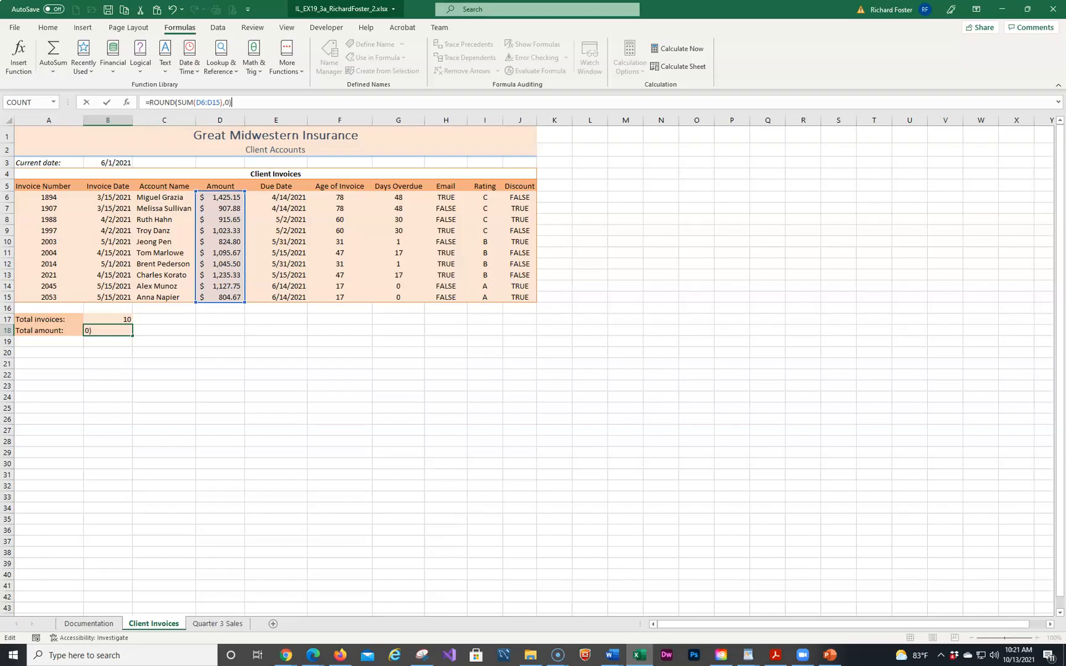
{"action": "key", "text": "Return"}
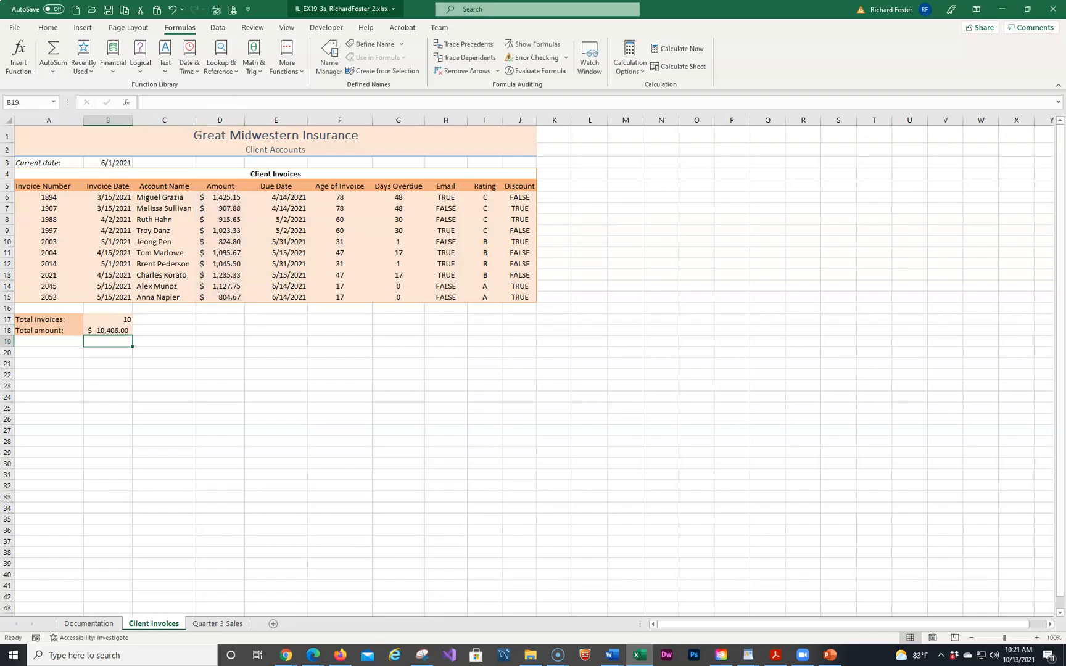
Undo the rounding in Total amount cell B18 to compare the unrounded total, and redo it.
{"action": "left_click", "coordinate": [104, 332]}
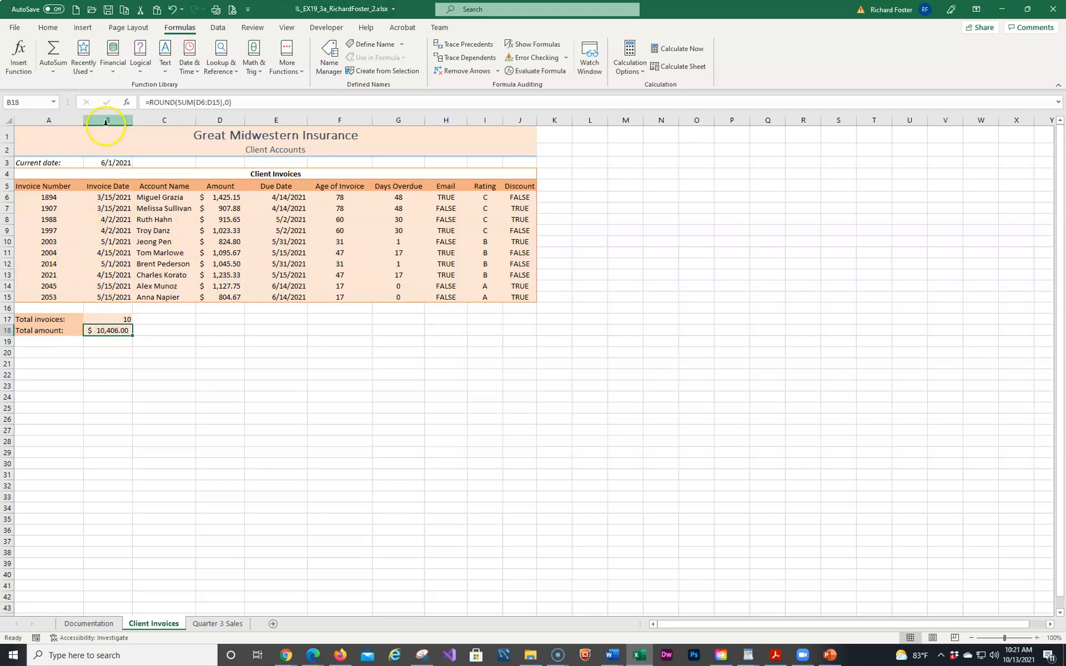
{"action": "left_click", "coordinate": [174, 10]}
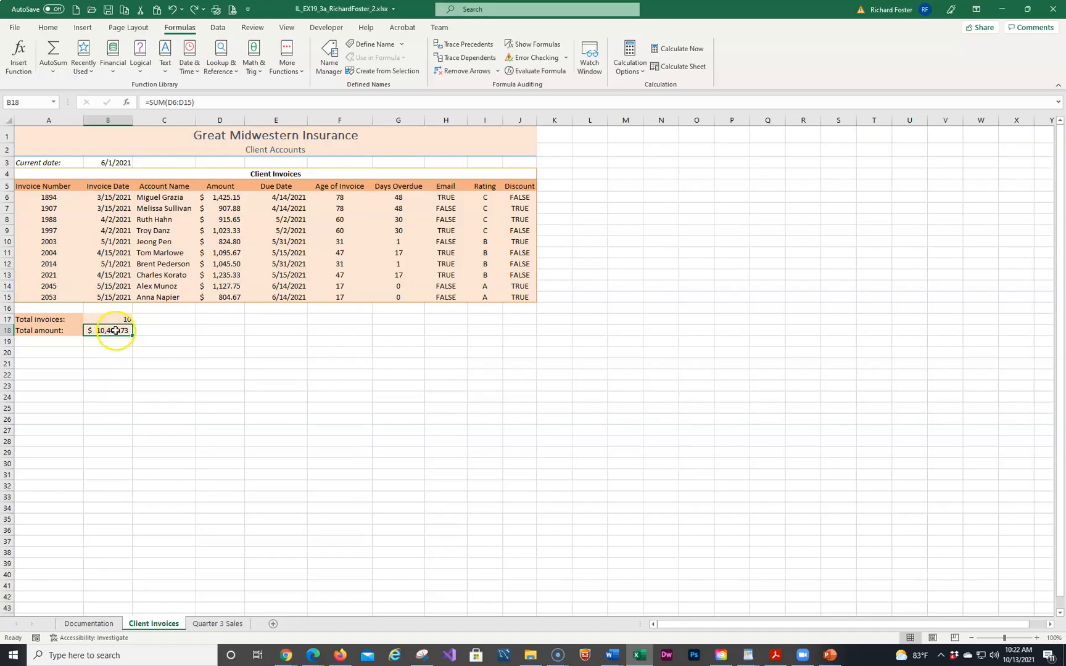
{"action": "left_click", "coordinate": [195, 9]}
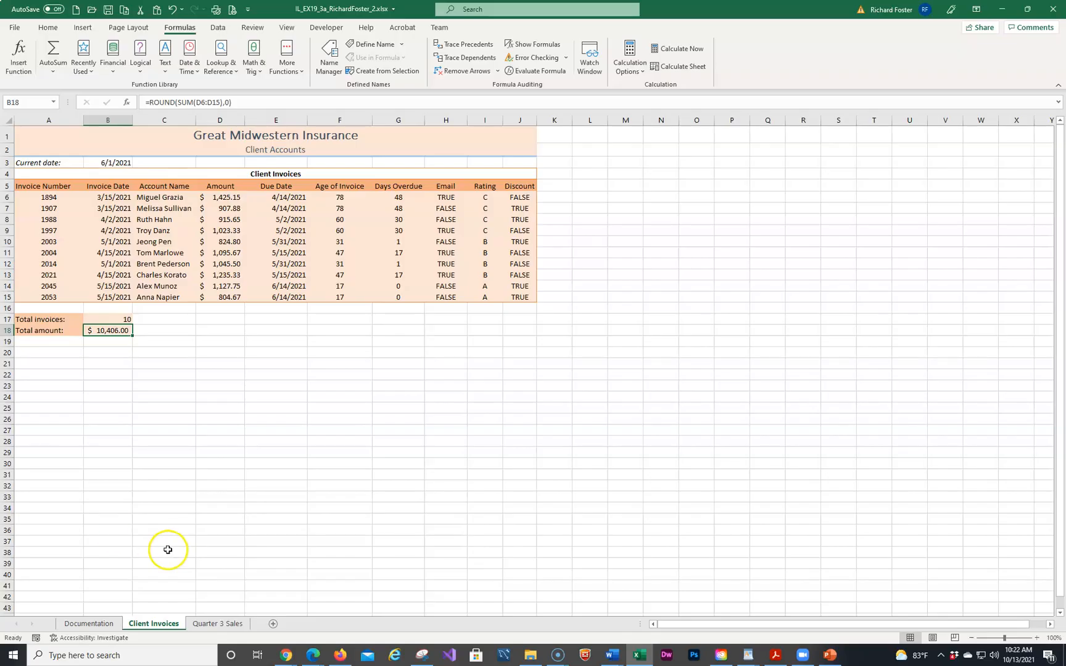
Apply the Accounting number format to the amounts in B6:B11 on the Quarter 3 Sales sheet.
{"action": "left_click", "coordinate": [205, 624]}
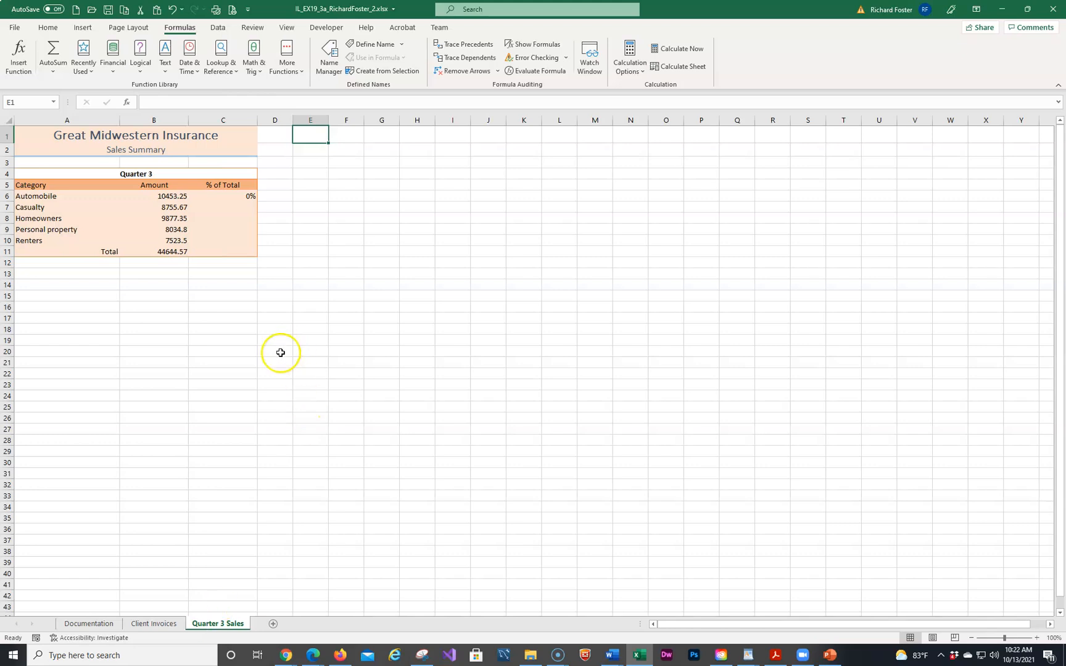
{"action": "left_click_drag", "start_coordinate": [170, 197], "coordinate": [171, 249]}
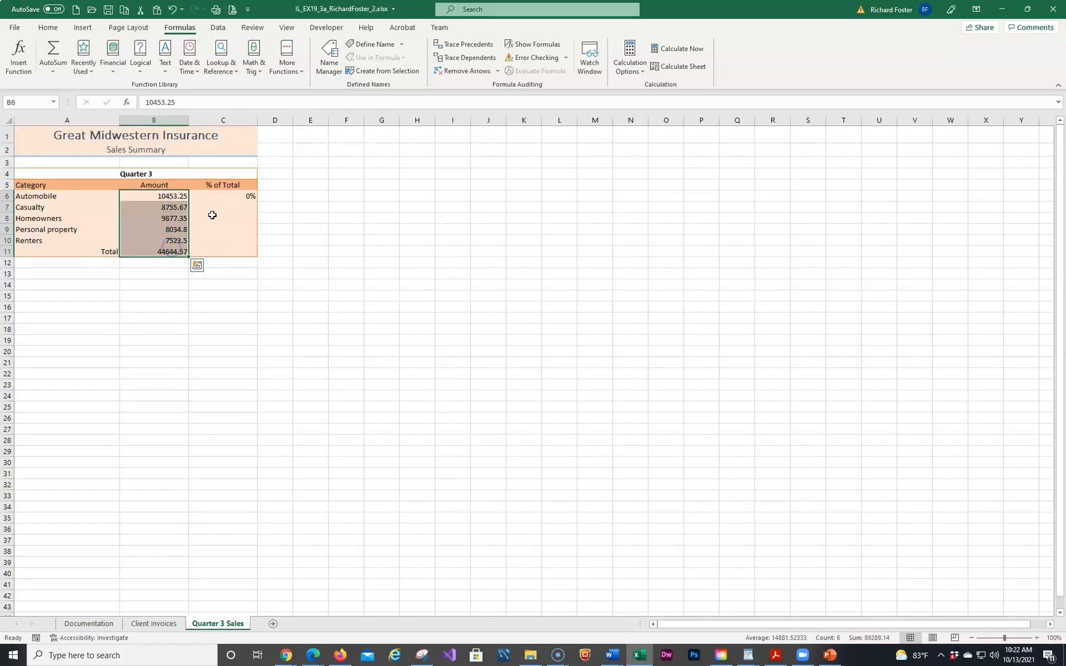
{"action": "left_click", "coordinate": [48, 27]}
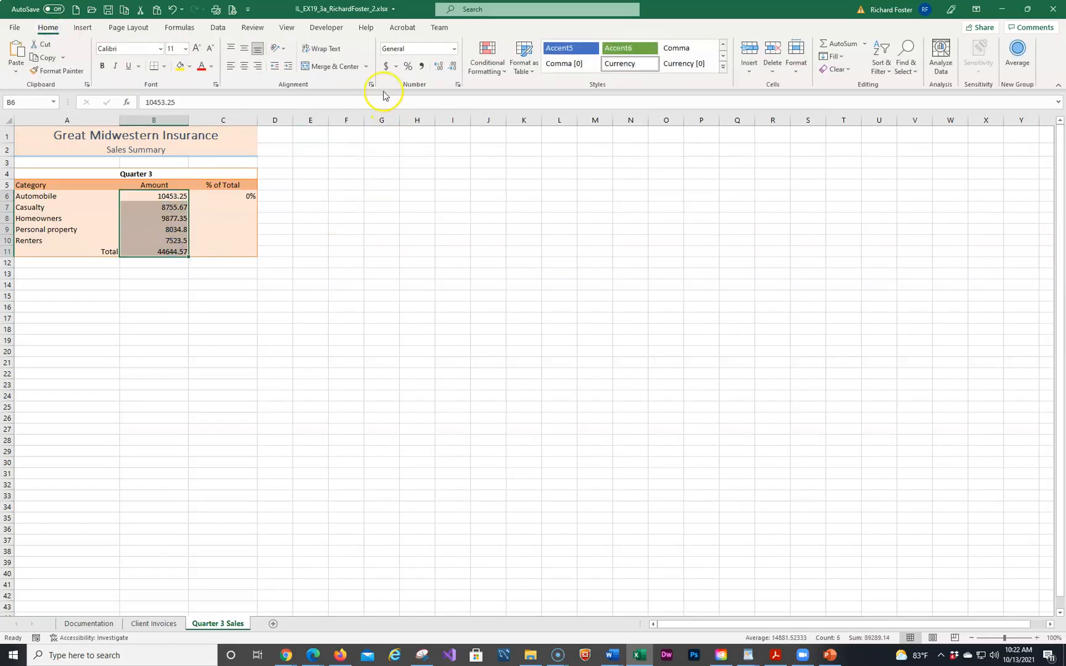
{"action": "left_click", "coordinate": [383, 64]}
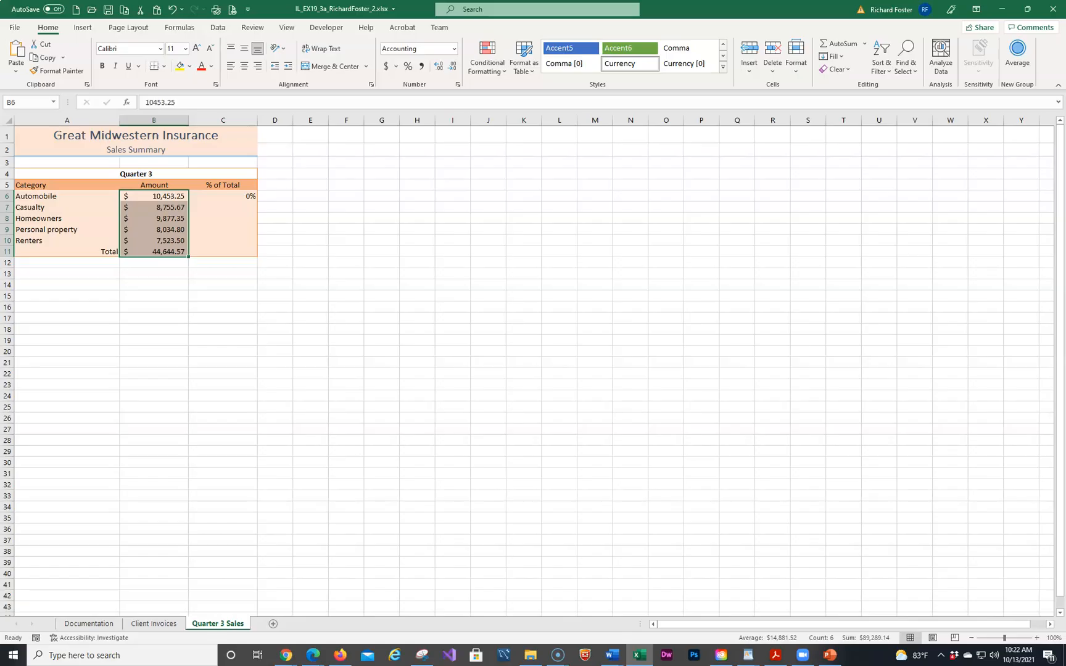
Complete the IFERROR formula in % of Total cell C6 with B6/$B$11 as its value argument, keeping "Incorrect" as the error text.
{"action": "left_click", "coordinate": [231, 196]}
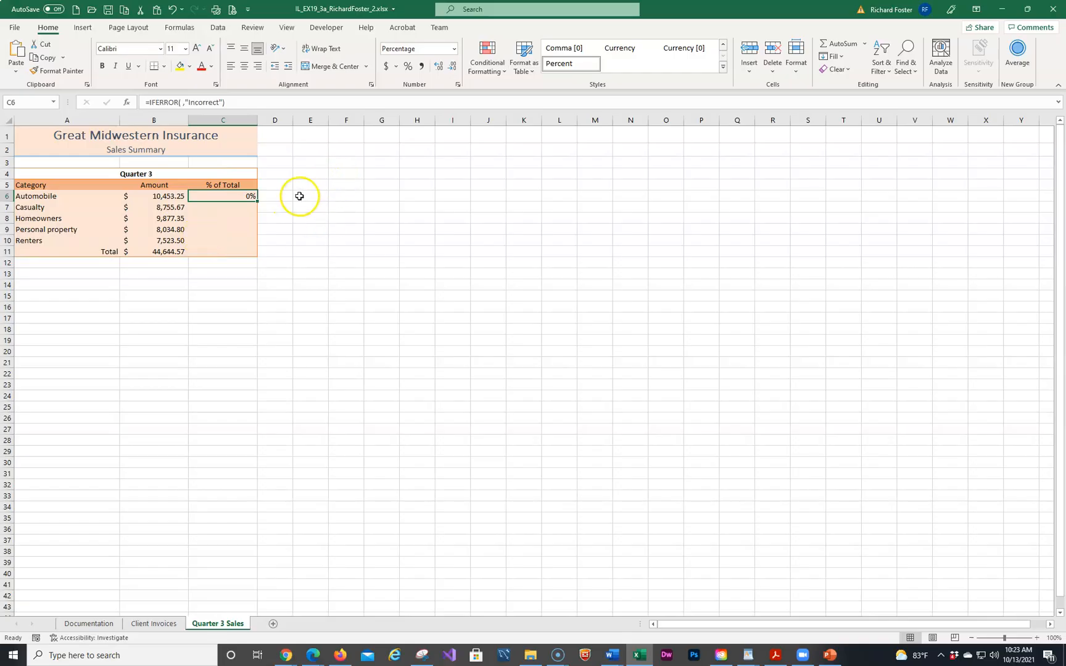
{"action": "left_click", "coordinate": [183, 102]}
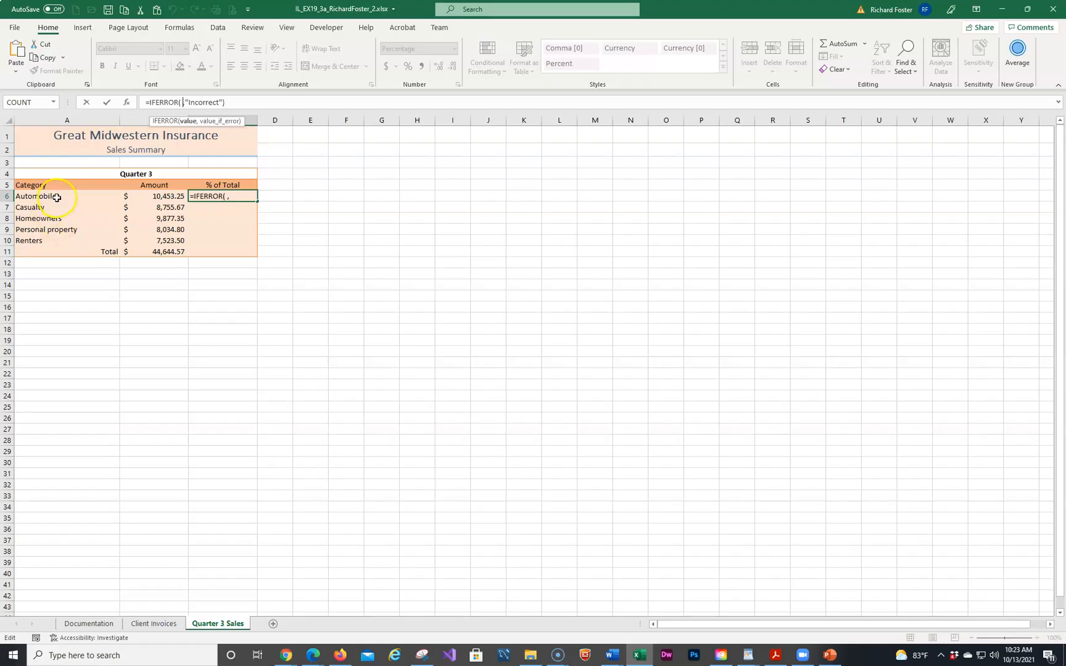
{"action": "left_click", "coordinate": [169, 198]}
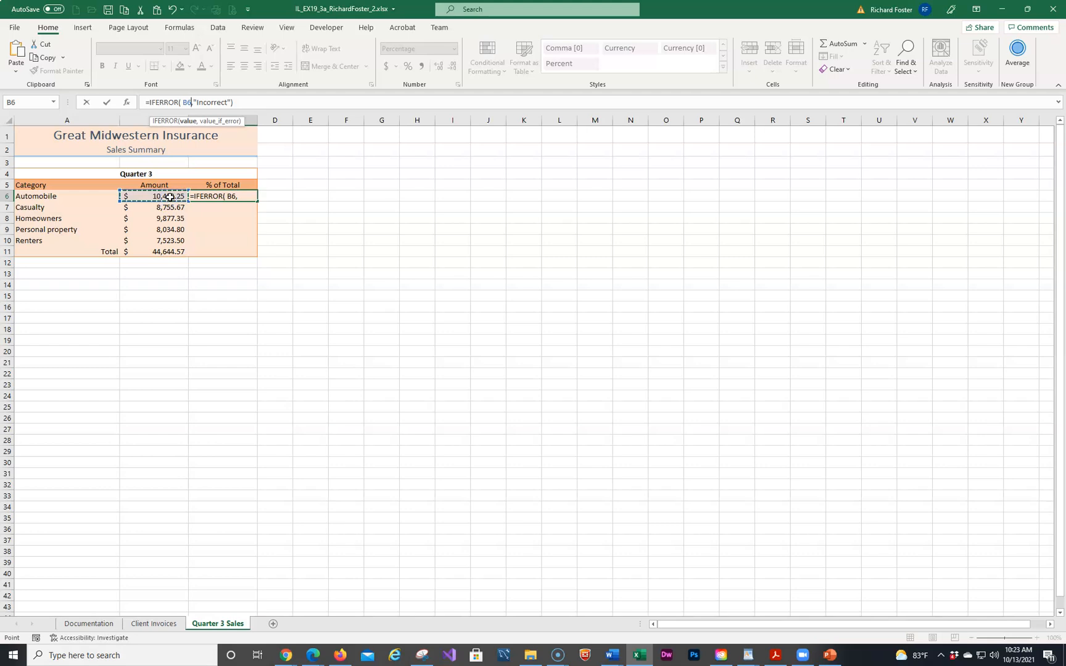
{"action": "type", "text": "/"}
{"action": "left_click", "coordinate": [172, 253]}
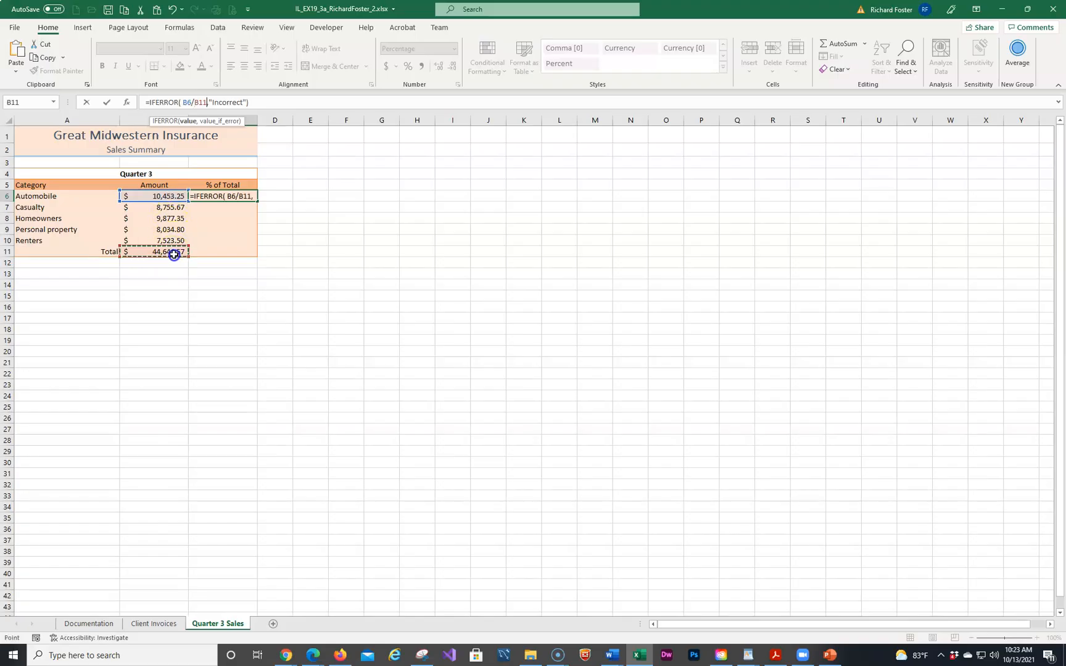
{"action": "key", "text": "F4"}
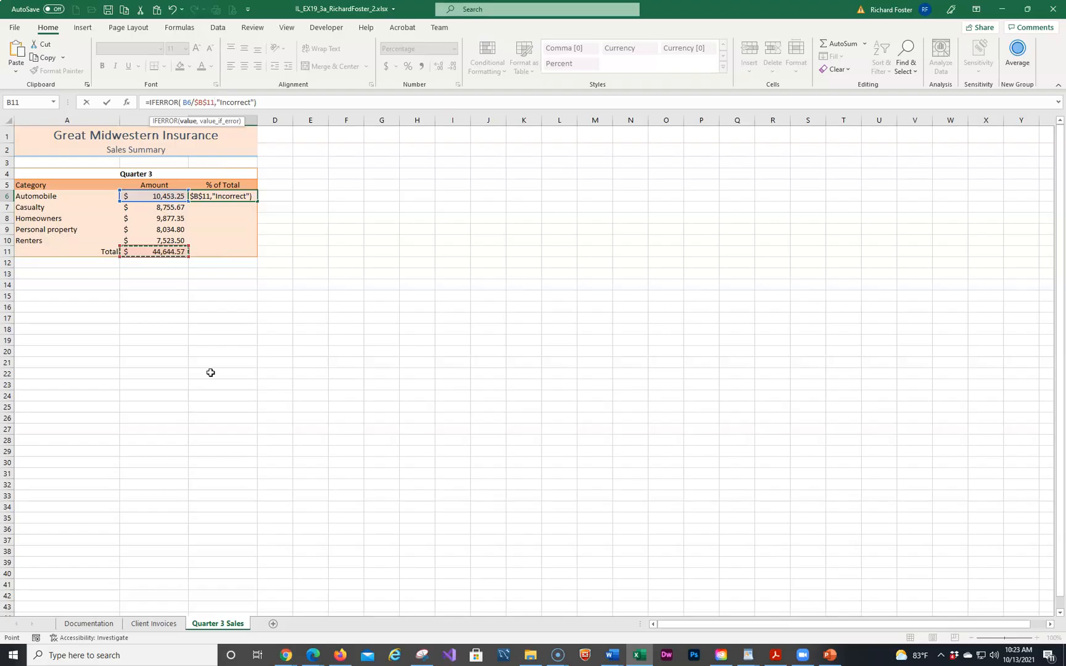
{"action": "key", "text": "Return"}
{"action": "key", "text": "Up"}
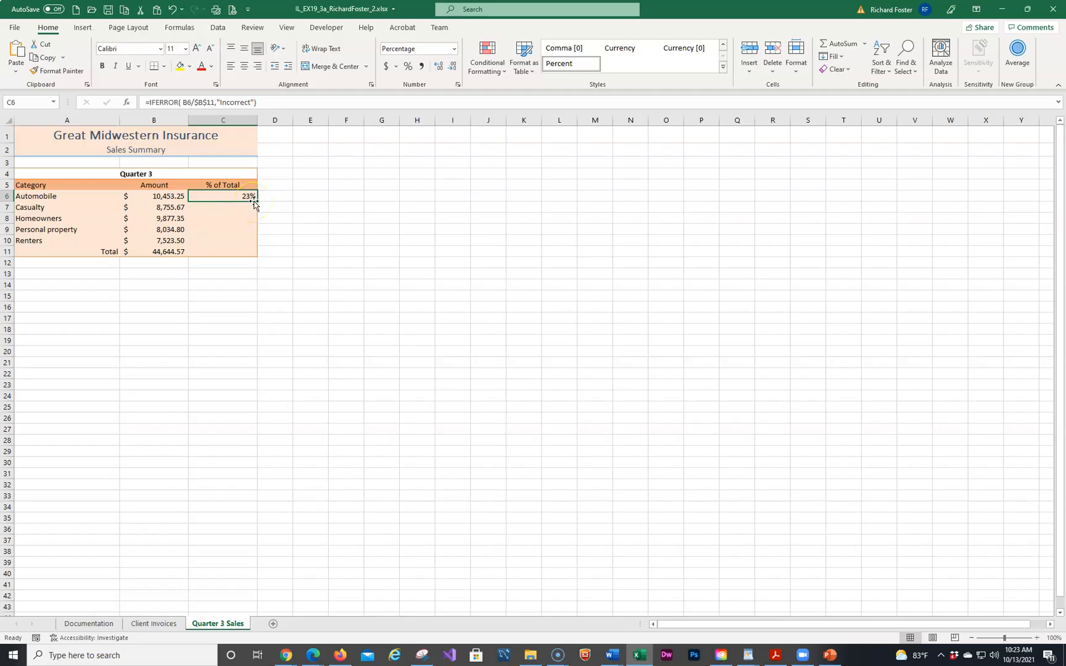
Fill the % of Total formula from C6 down through C11, and clear the copy in total-row cell C11.
{"action": "left_click_drag", "start_coordinate": [255, 202], "coordinate": [251, 254]}
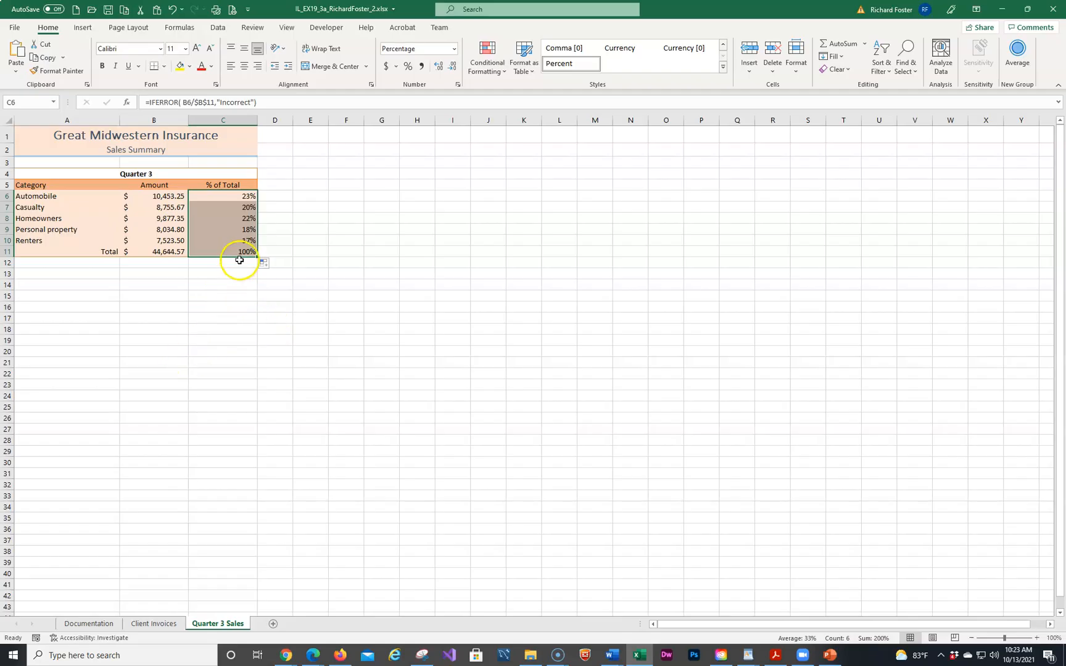
{"action": "left_click", "coordinate": [242, 250]}
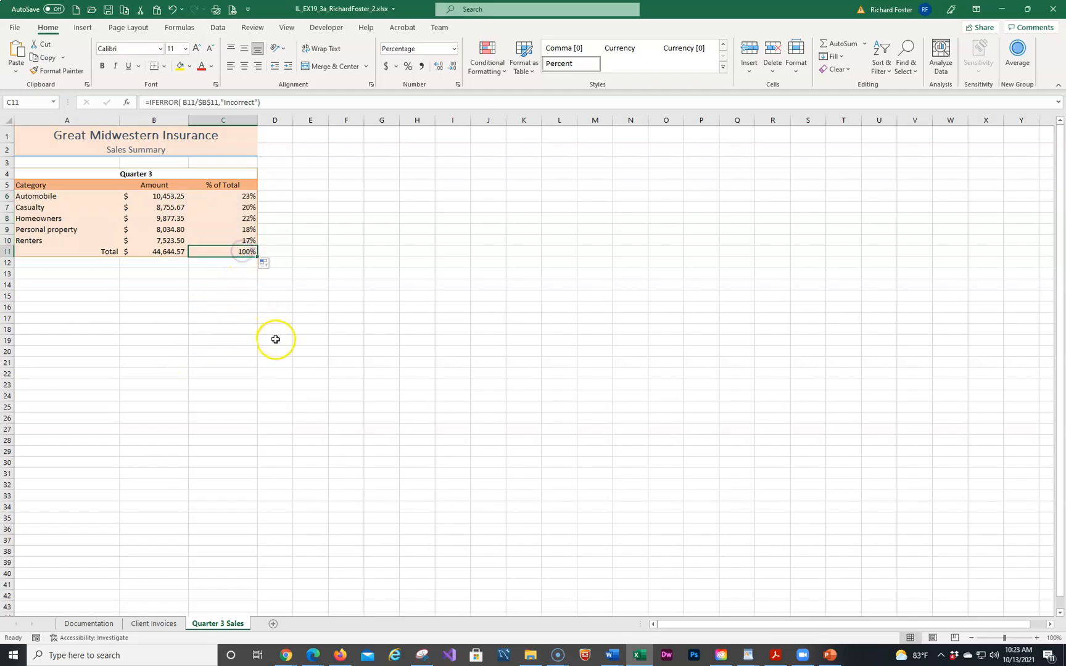
{"action": "key", "text": "Delete"}
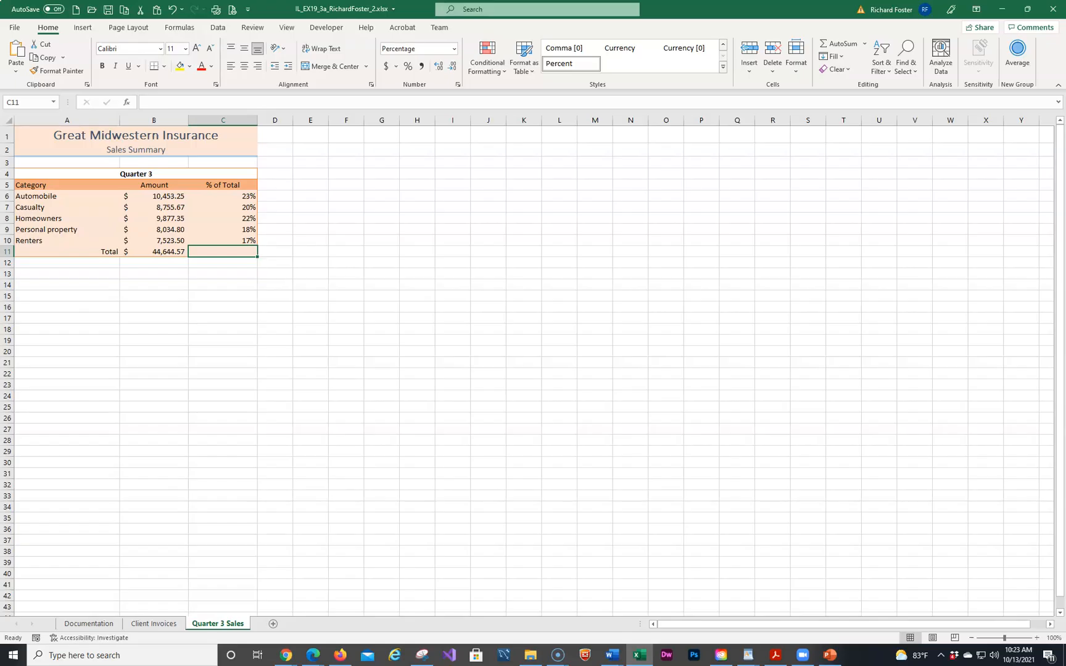
Switch to the Word instructions and compare the workbook with the final figures for the Quarter 3 Sales and Client Invoices worksheets.
{"action": "key", "text": "alt+Tab"}
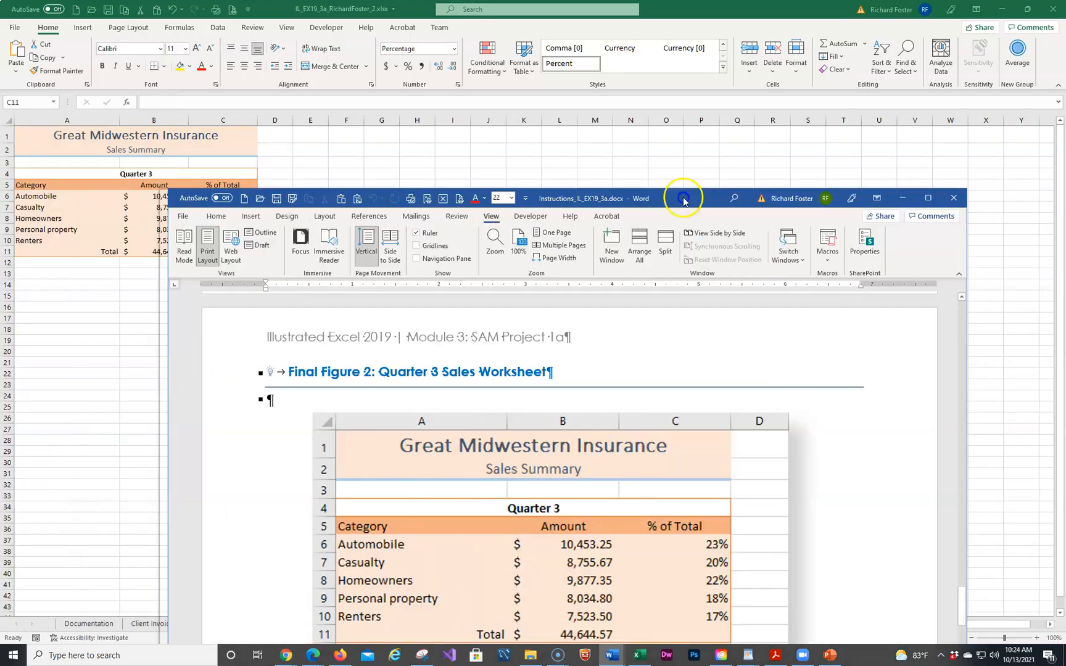
{"action": "left_click_drag", "start_coordinate": [683, 191], "coordinate": [821, 76]}
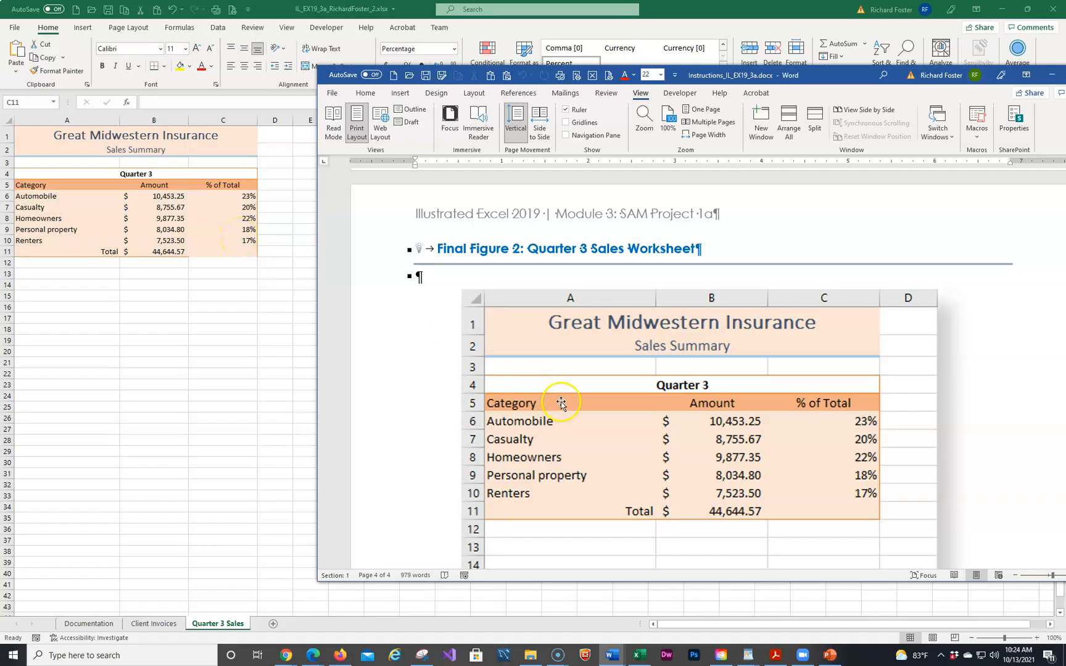
{"action": "scroll", "coordinate": [579, 395], "scroll_direction": "up", "scroll_amount": 15}
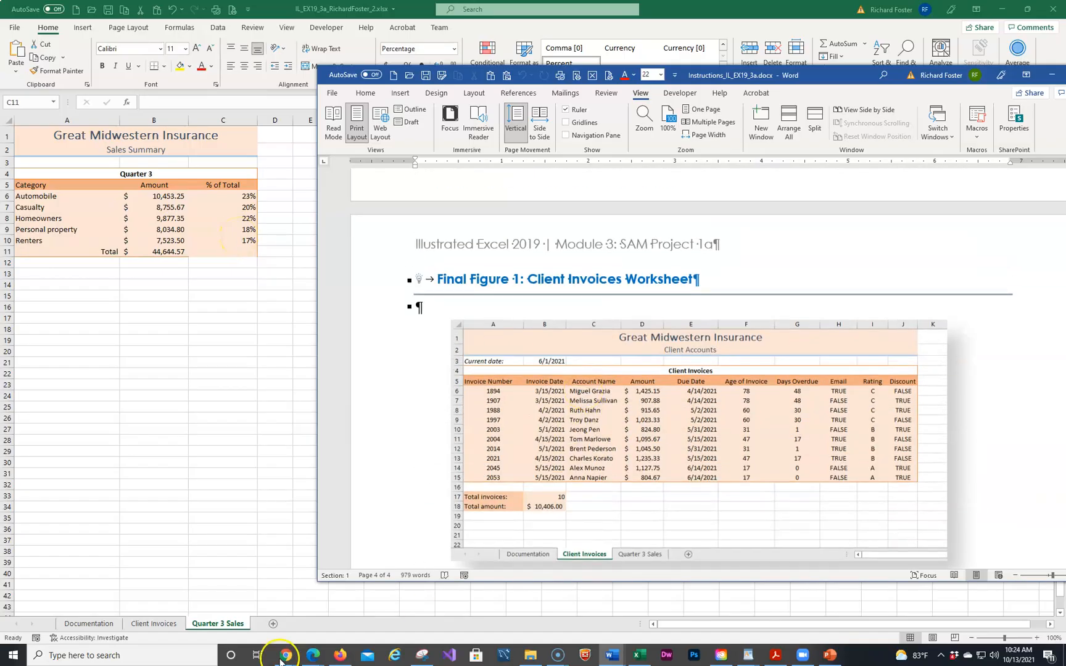
{"action": "left_click", "coordinate": [139, 629]}
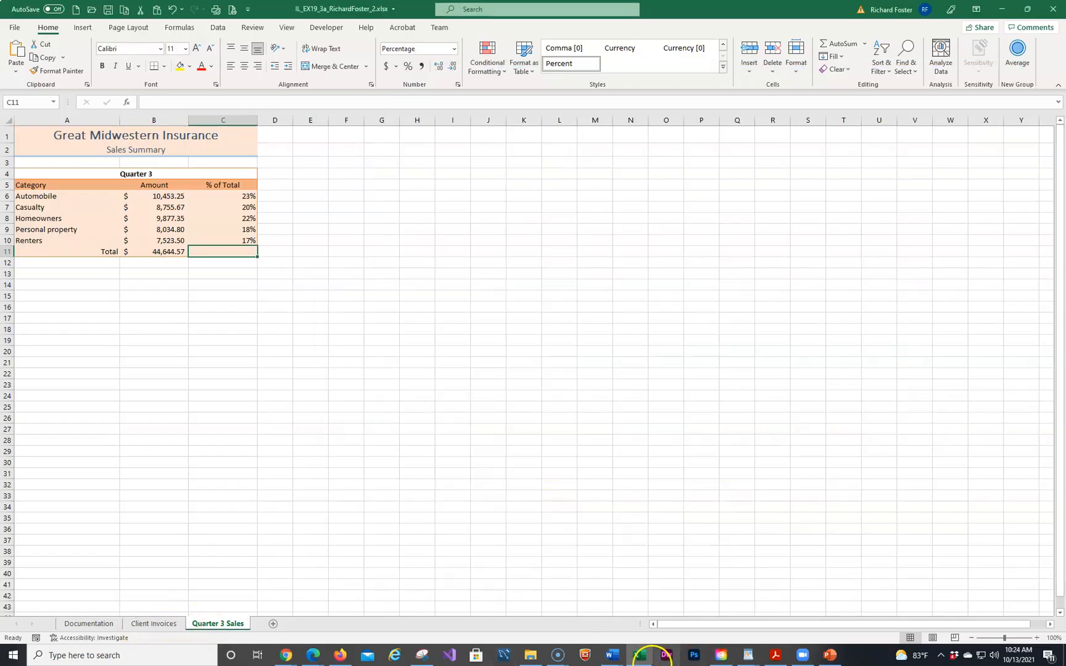
{"action": "mouse_move", "coordinate": [641, 660]}
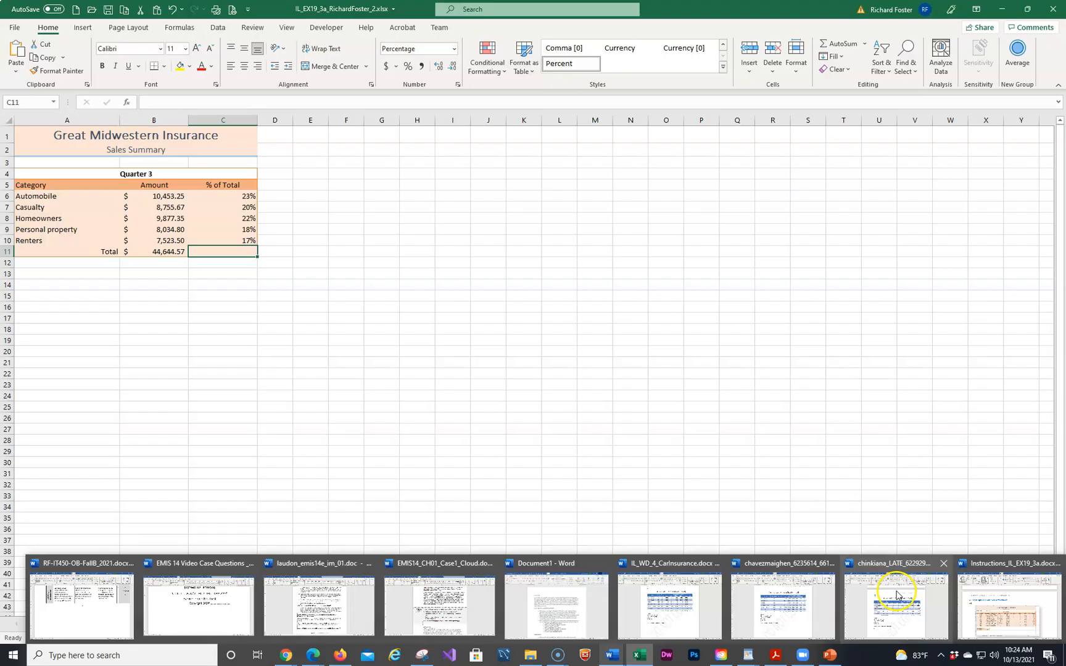
{"action": "left_click", "coordinate": [969, 610]}
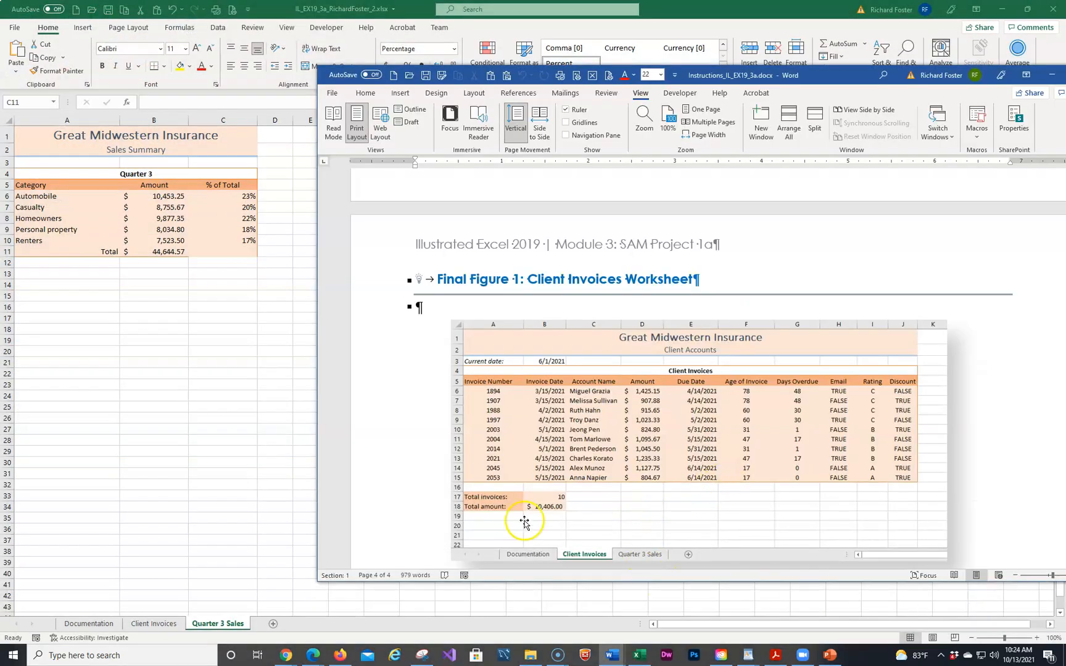
{"action": "left_click_drag", "start_coordinate": [824, 71], "coordinate": [0, 164]}
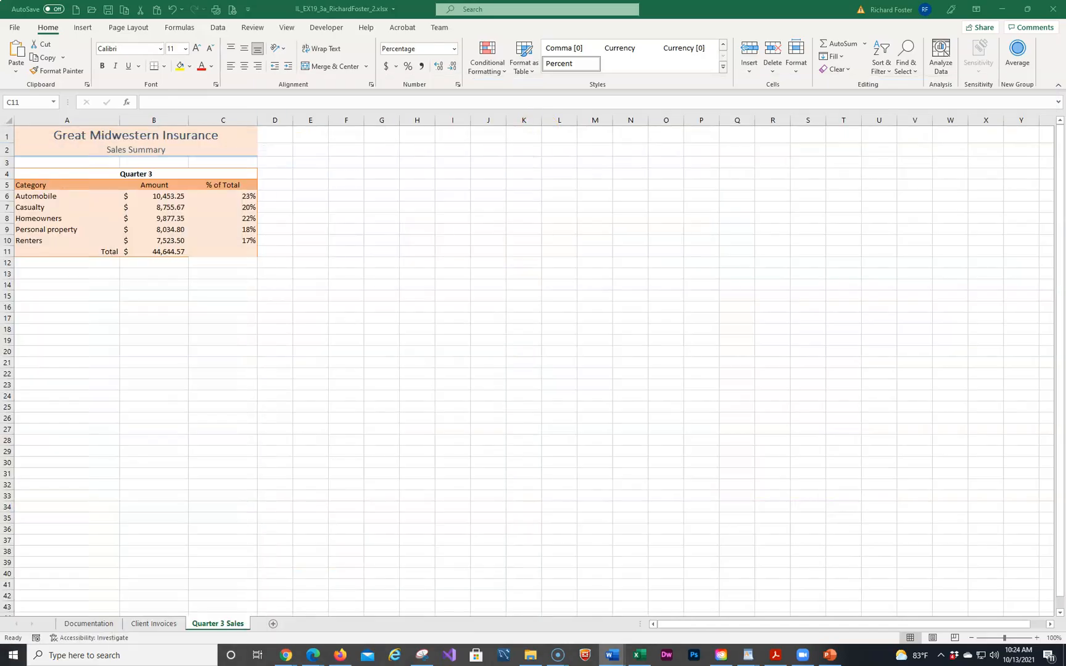
Compare the Client Invoices worksheet with Final Figure 1 in the Word instructions, and save the workbook.
{"action": "left_click", "coordinate": [145, 623]}
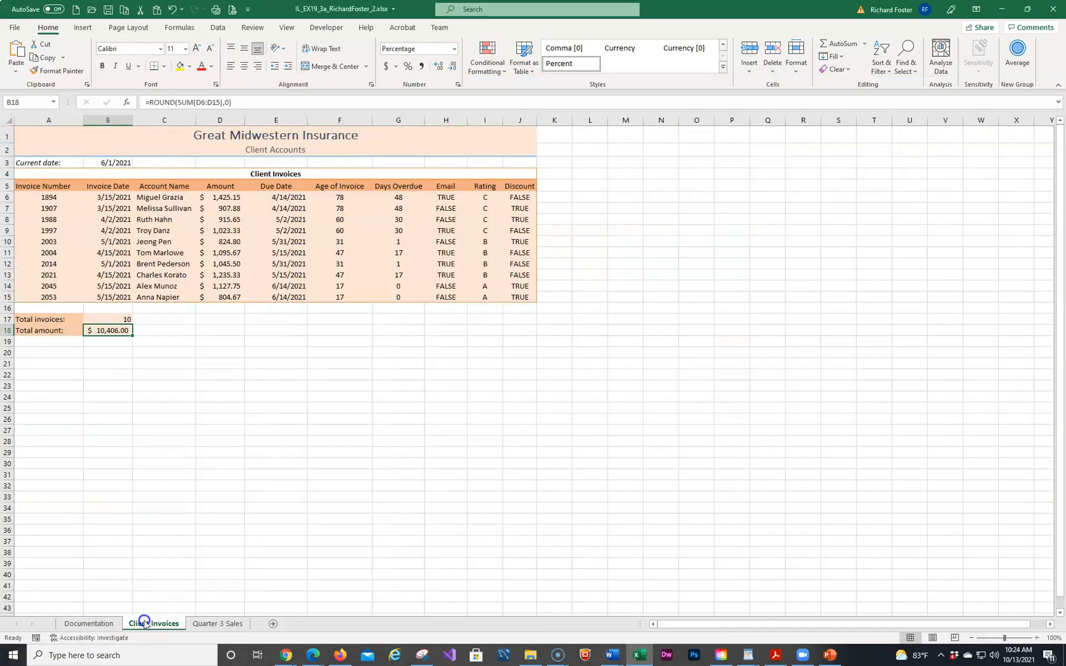
{"action": "left_click_drag", "start_coordinate": [0, 163], "coordinate": [908, 57]}
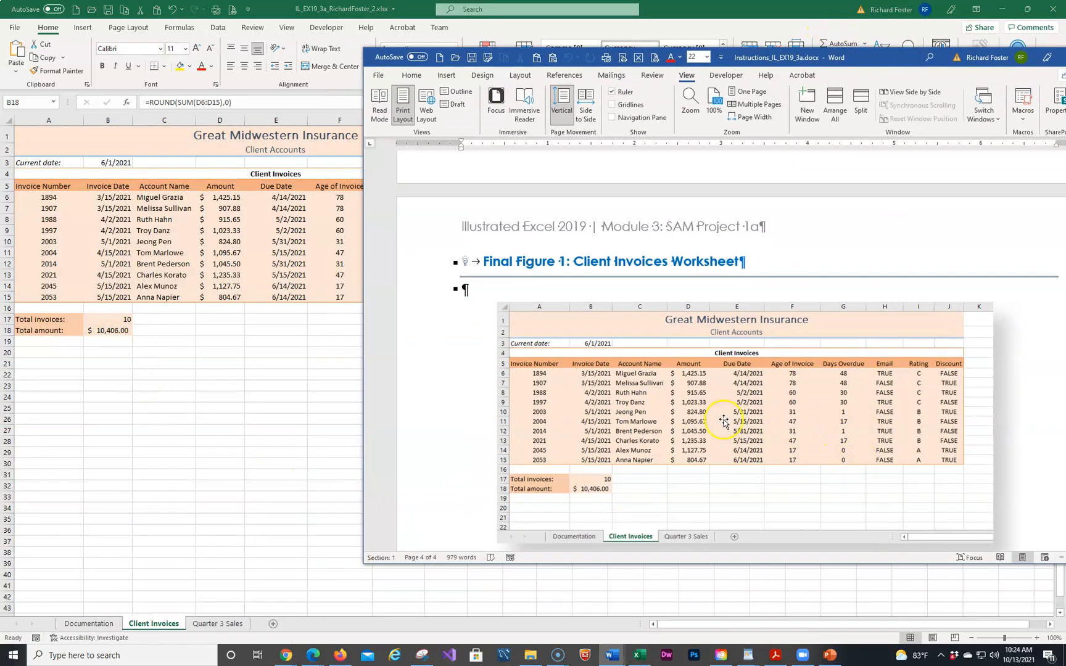
{"action": "left_click_drag", "start_coordinate": [856, 62], "coordinate": [0, 370]}
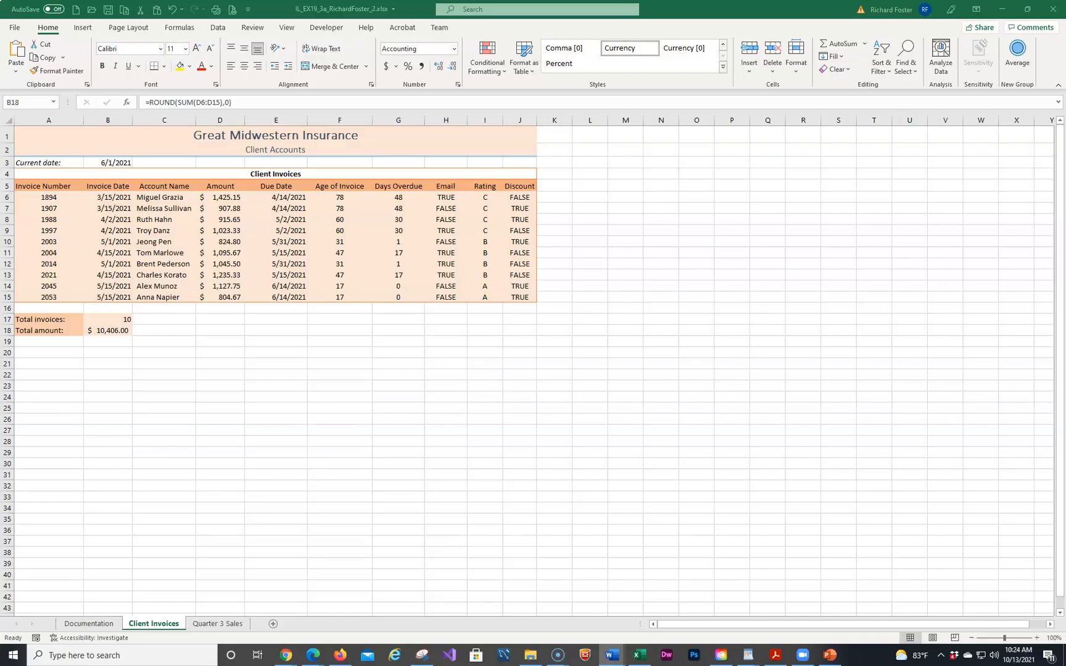
{"action": "left_click", "coordinate": [107, 13]}
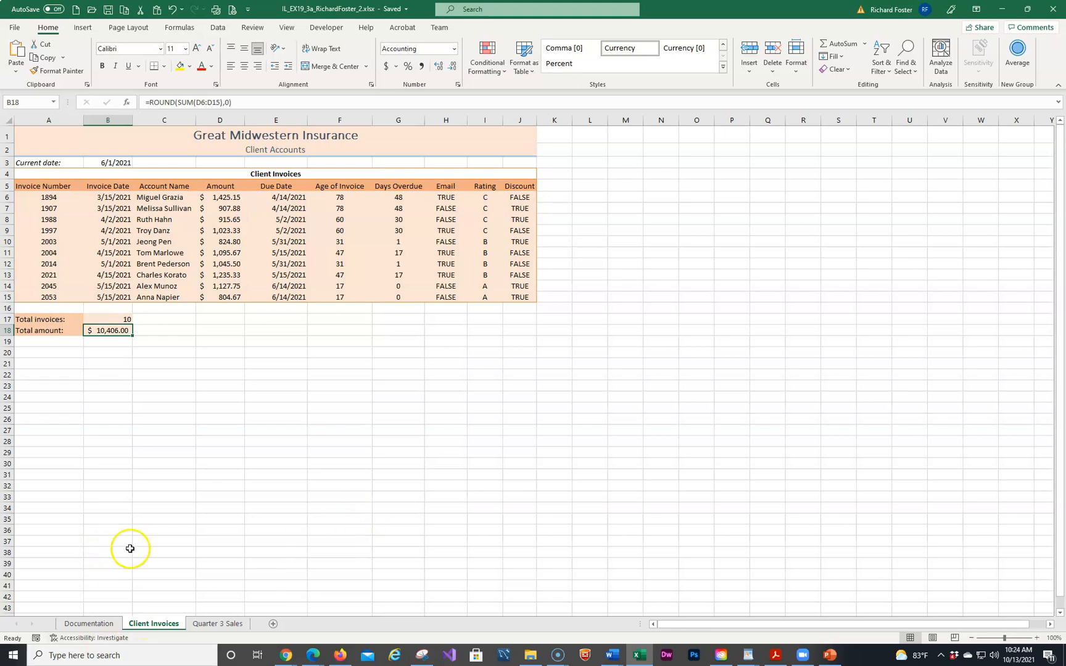
{"action": "left_click", "coordinate": [557, 655]}
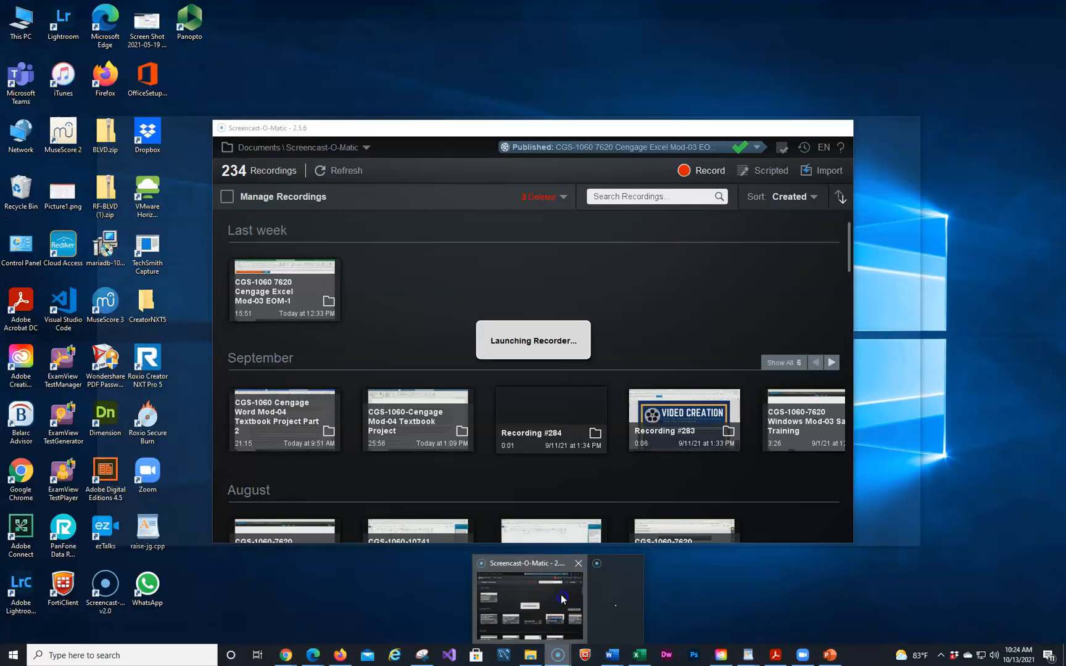
{"action": "left_click", "coordinate": [562, 595]}
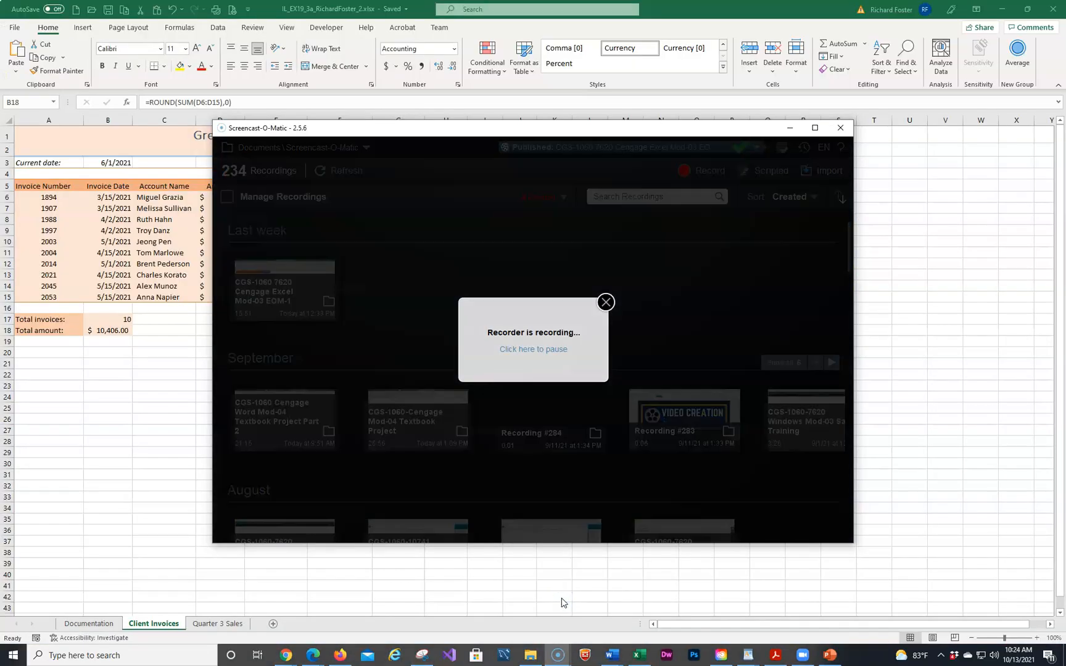